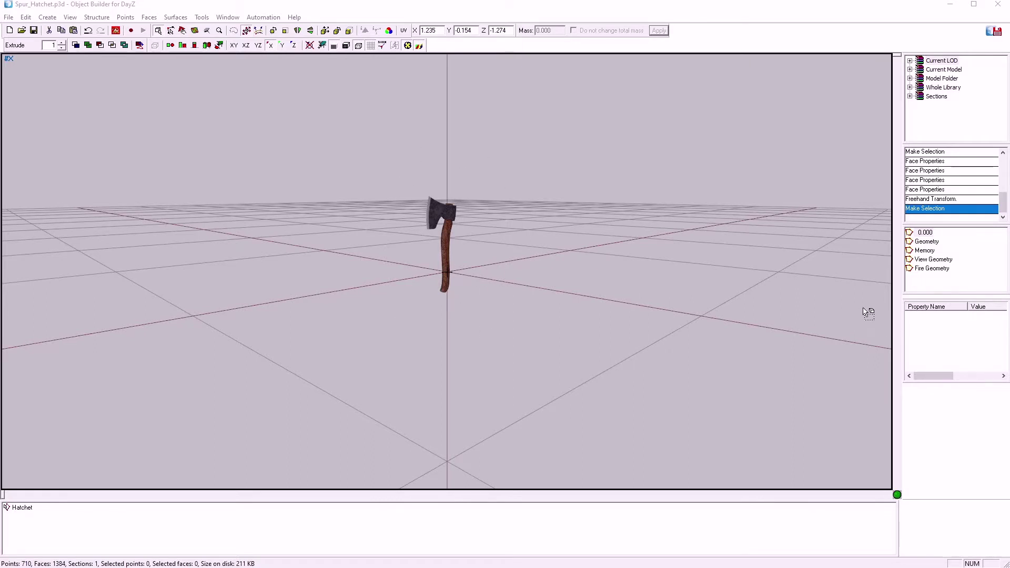
Select the whole hatchet, duplicate its 0.000 LOD in succession as 1.000, 2.000, 3.000 and 4.000, and save the model
left_click_drag(384, 155, 489, 257)
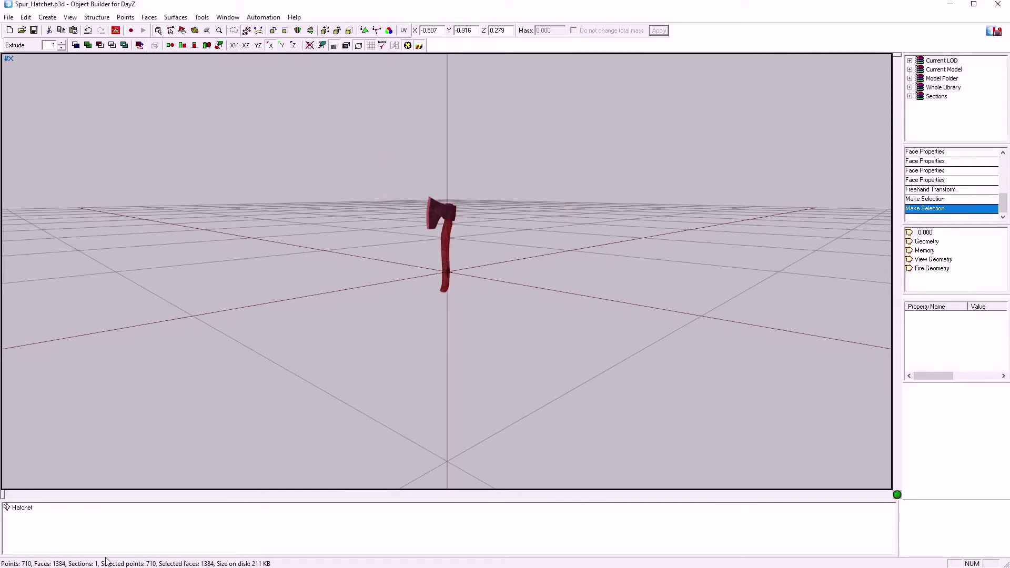
right_click(921, 235)
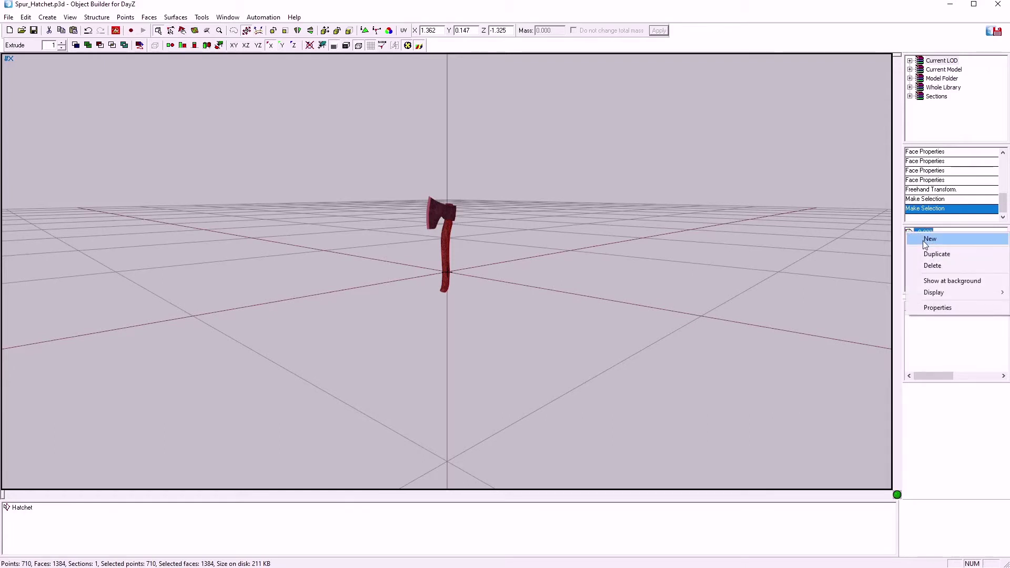
left_click(933, 253)
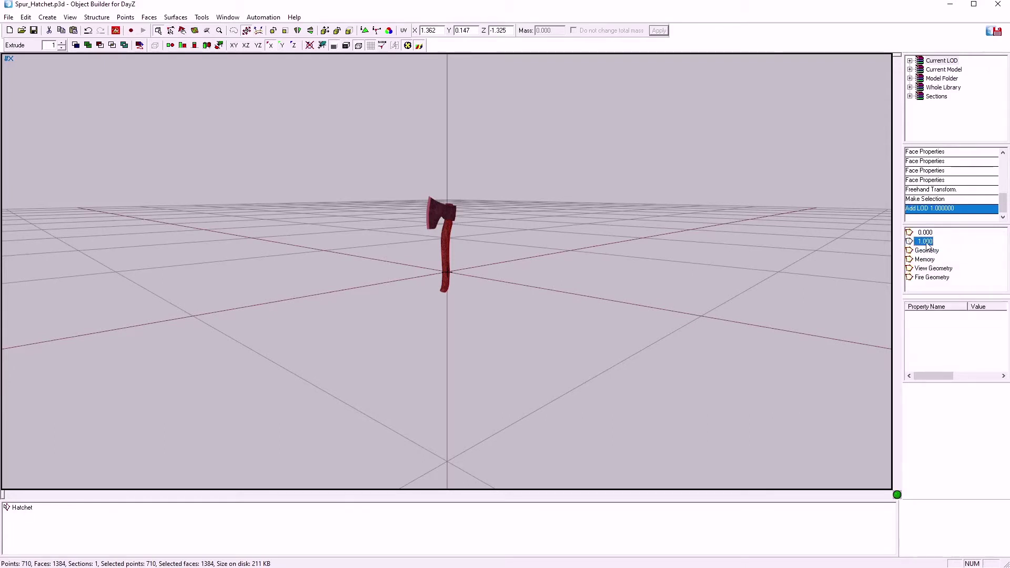
right_click(924, 241)
left_click(930, 264)
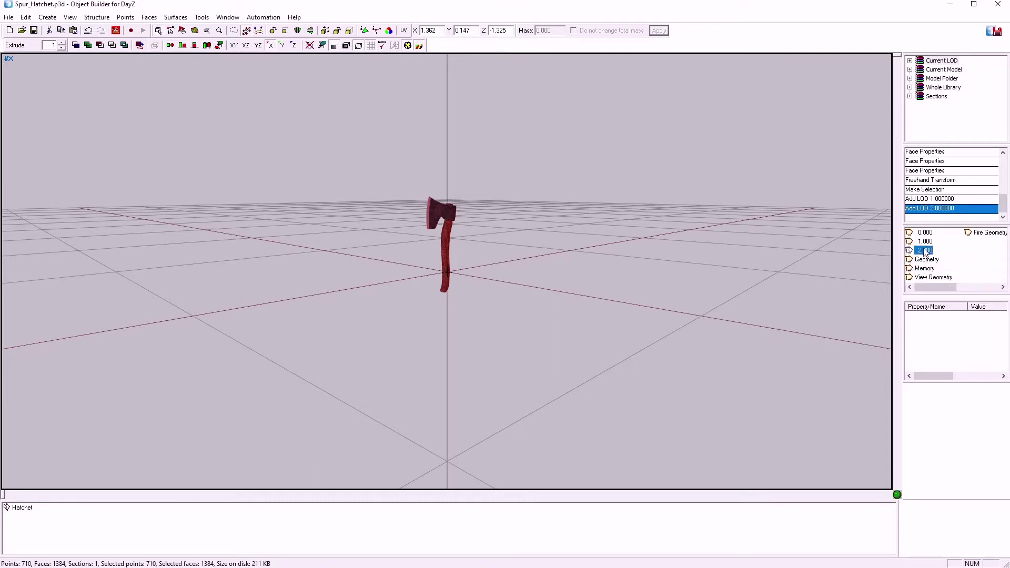
right_click(926, 248)
left_click(927, 271)
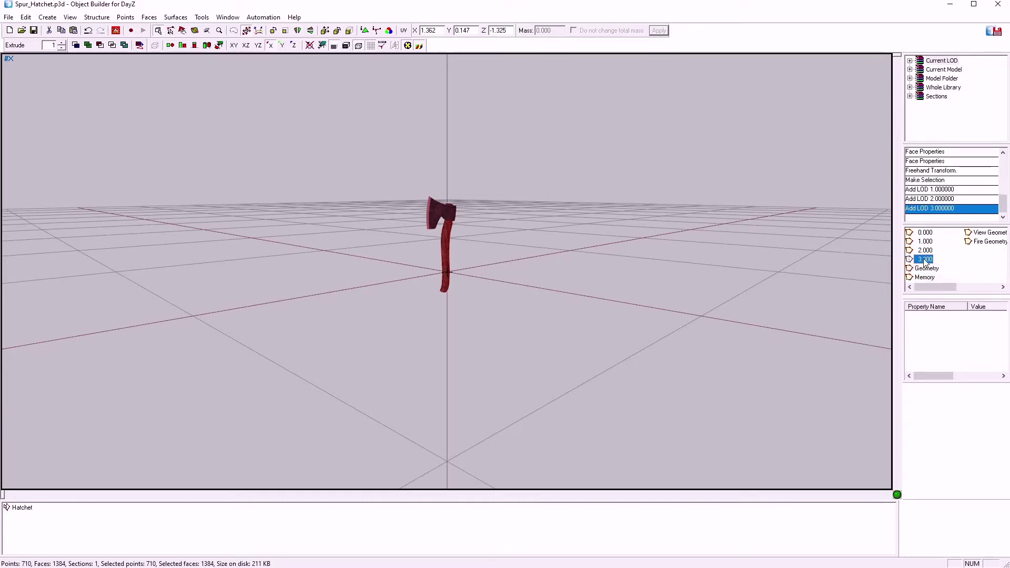
right_click(924, 258)
left_click(935, 281)
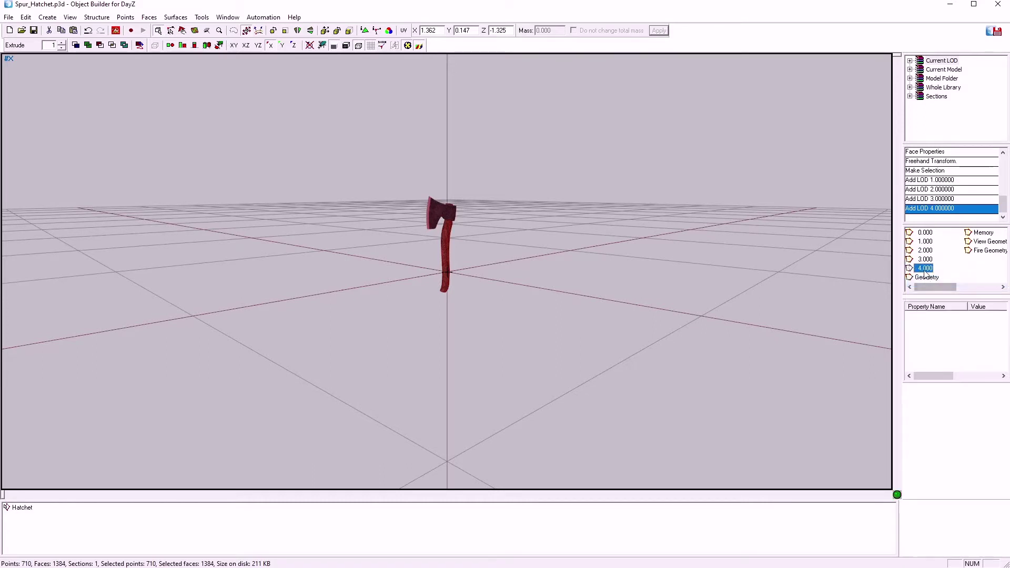
left_click(33, 30)
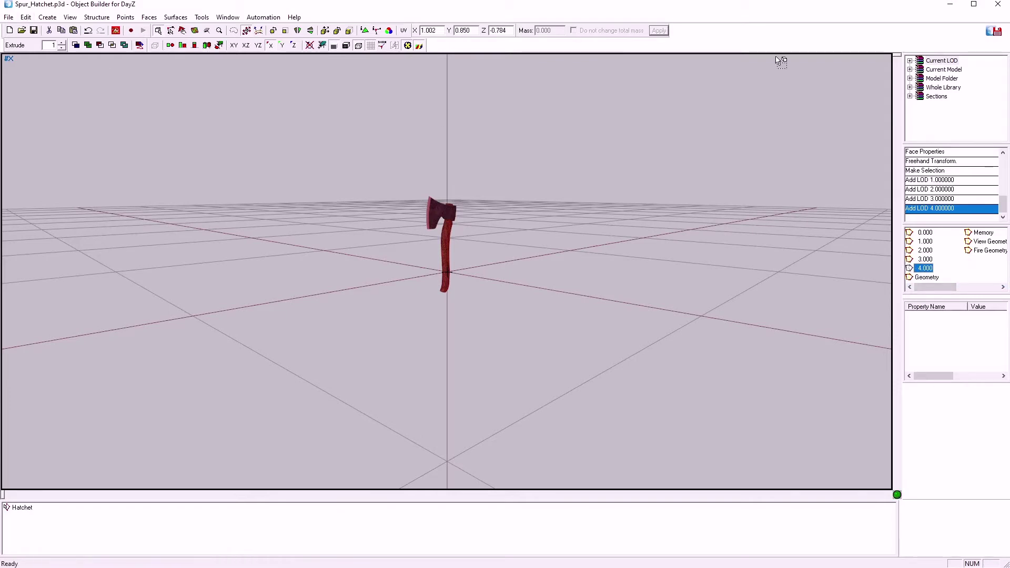
Minimize Object Builder and close the 3D preview, all open texture viewer windows and the DZ weapons data folder window
left_click(950, 5)
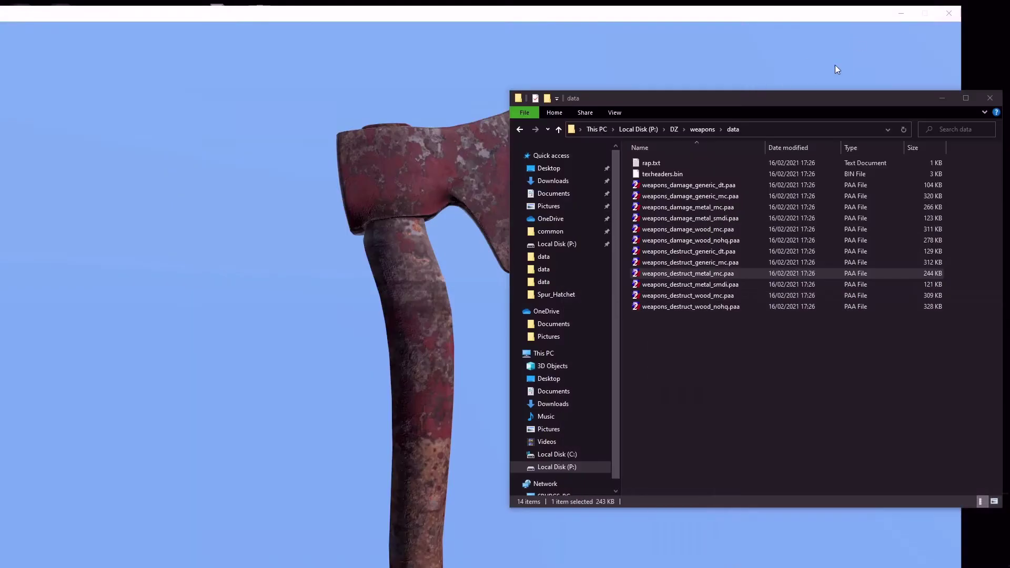
left_click(944, 15)
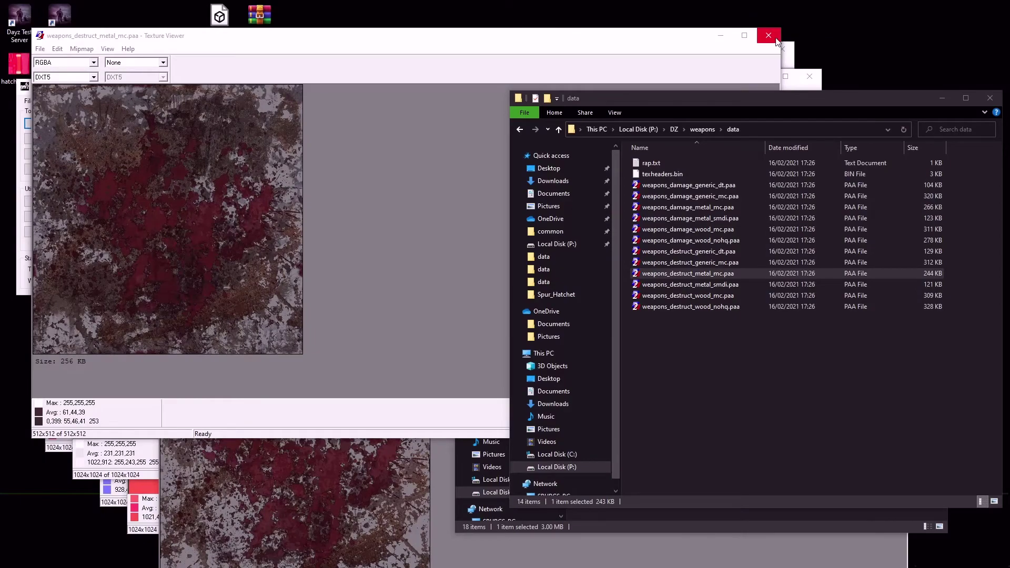
left_click(775, 38)
left_click(773, 36)
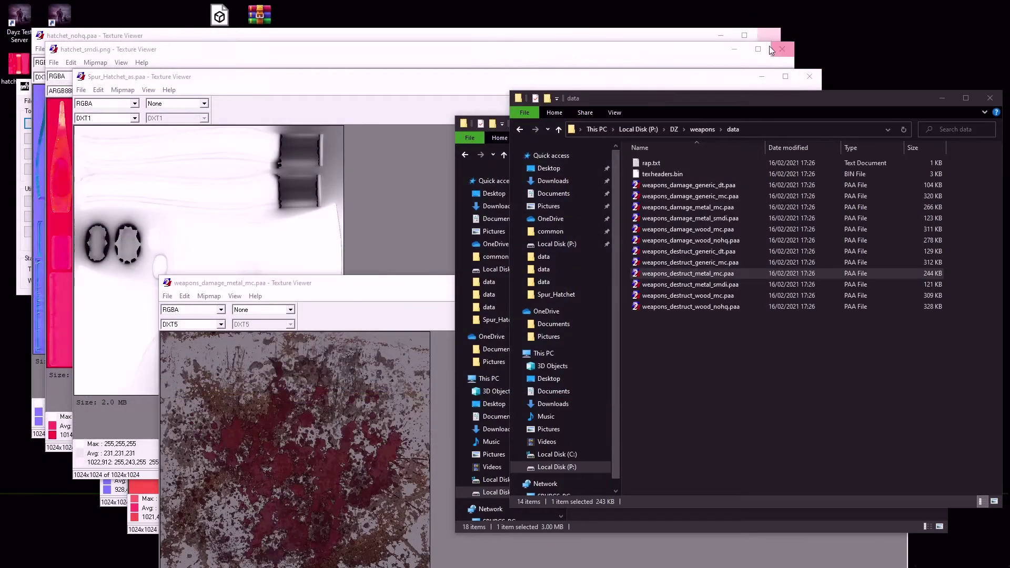
left_click(772, 49)
left_click(770, 35)
left_click(809, 76)
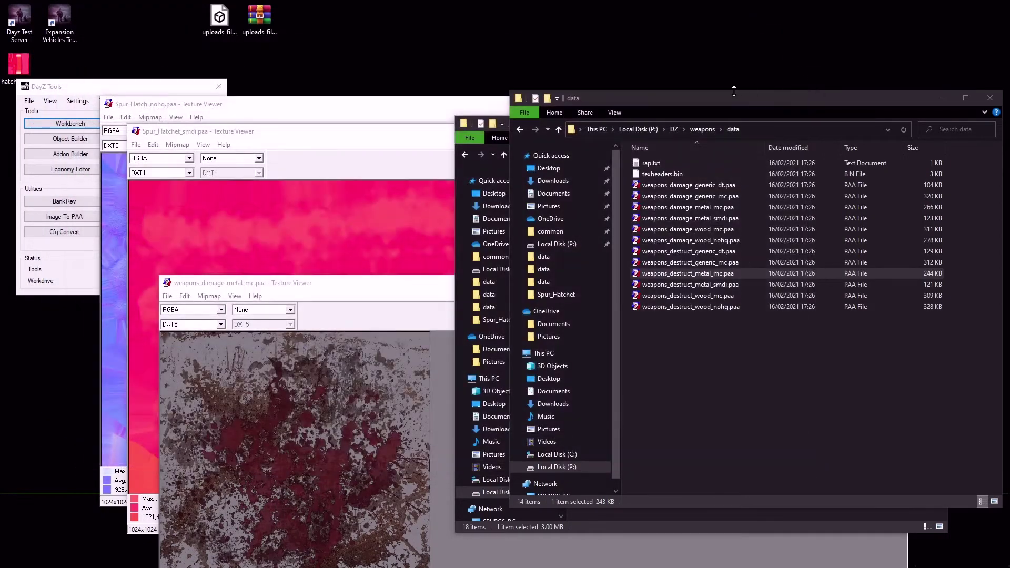
left_click(420, 107)
left_click(833, 104)
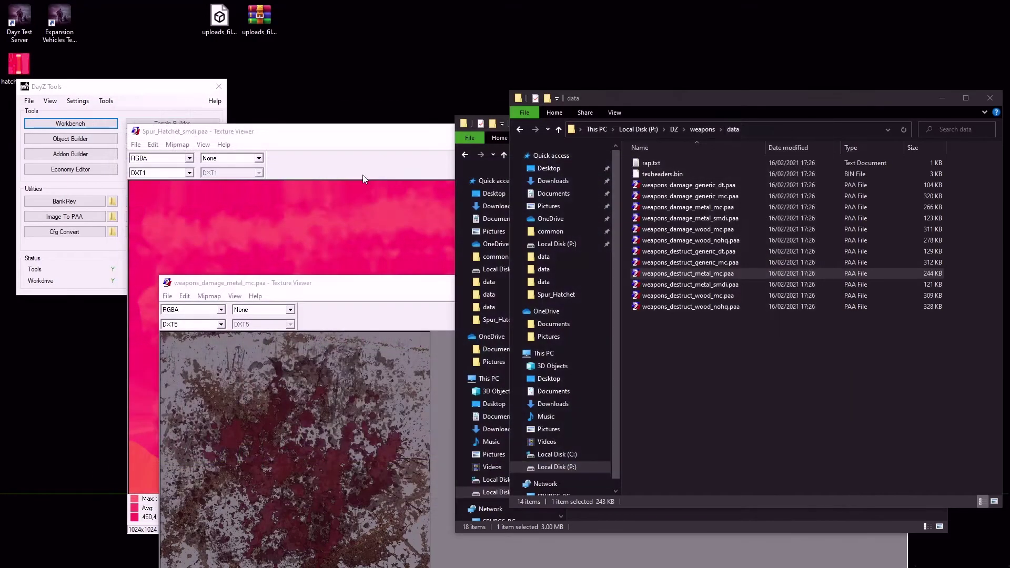
left_click(363, 179)
left_click(862, 130)
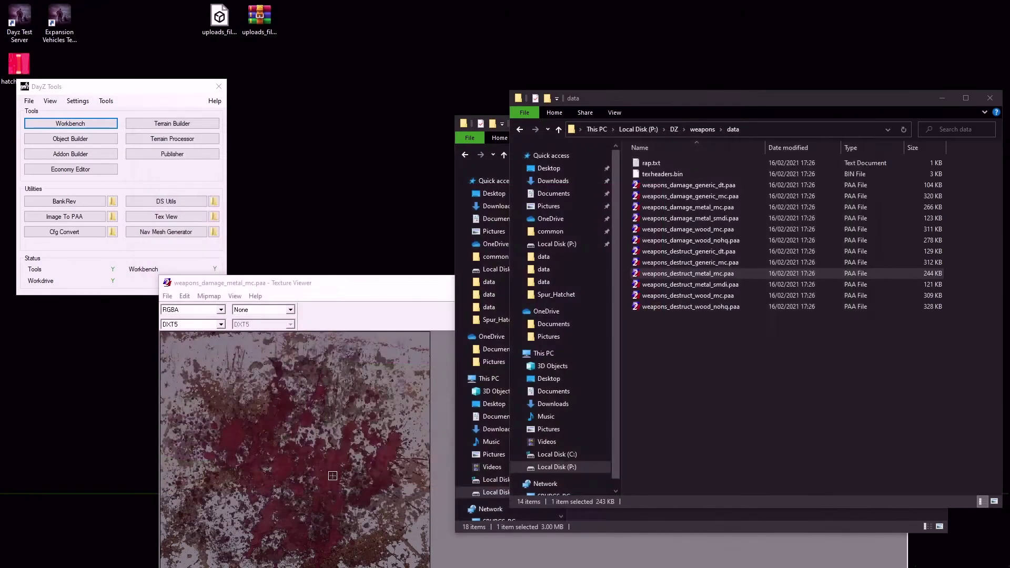
left_click(384, 301)
left_click(896, 282)
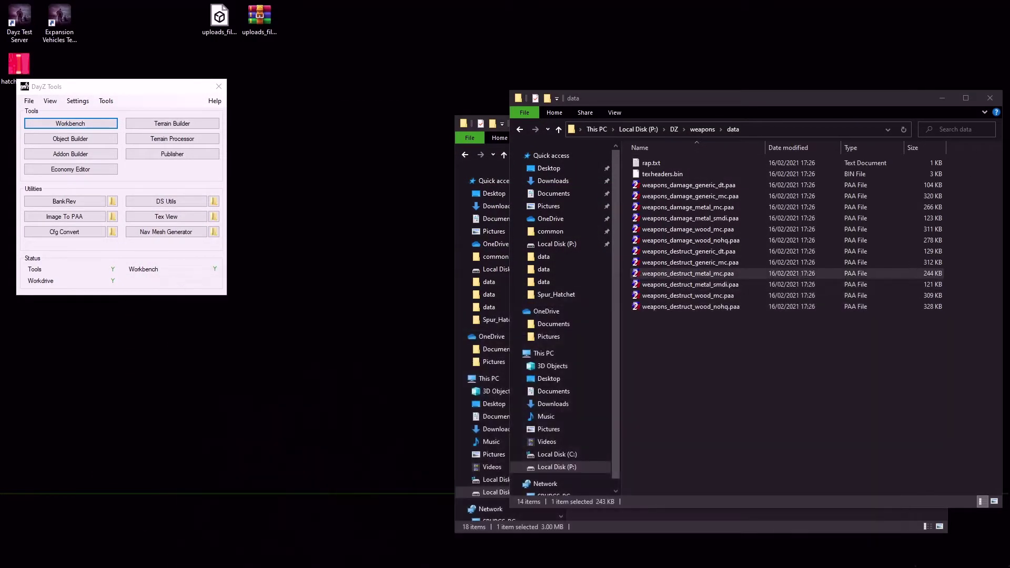
left_click(989, 99)
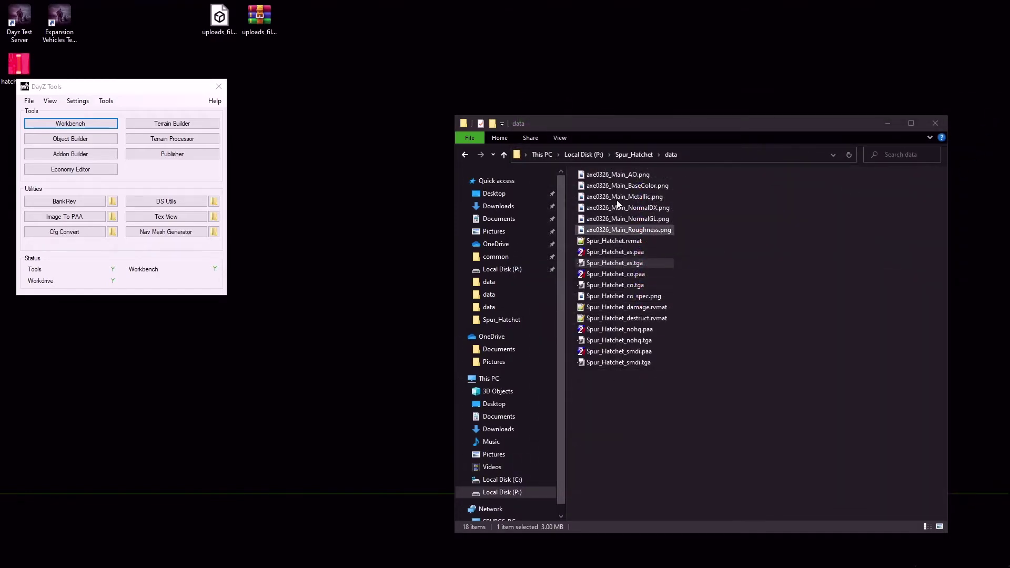
Permanently delete the six axe0326_Main PNG source textures from the Spur_Hatchet data folder
left_click(615, 175)
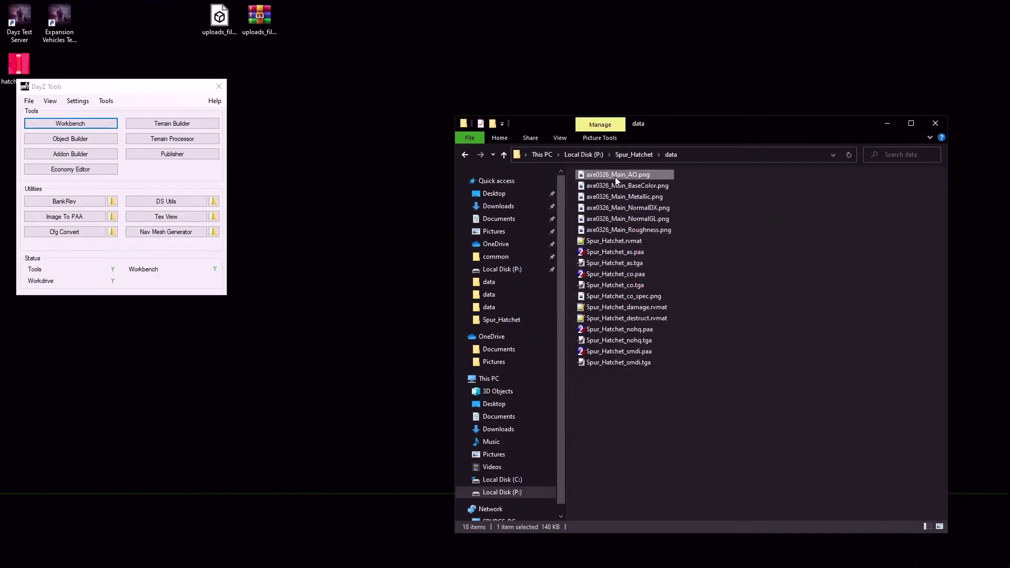
left_click(625, 230, "shift")
key("shift+Delete")
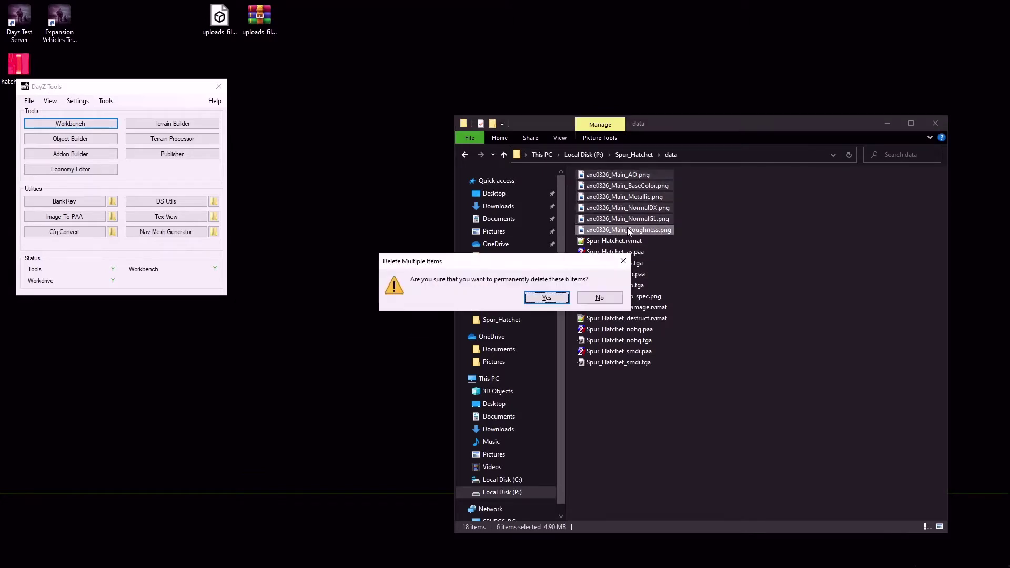
key("Return")
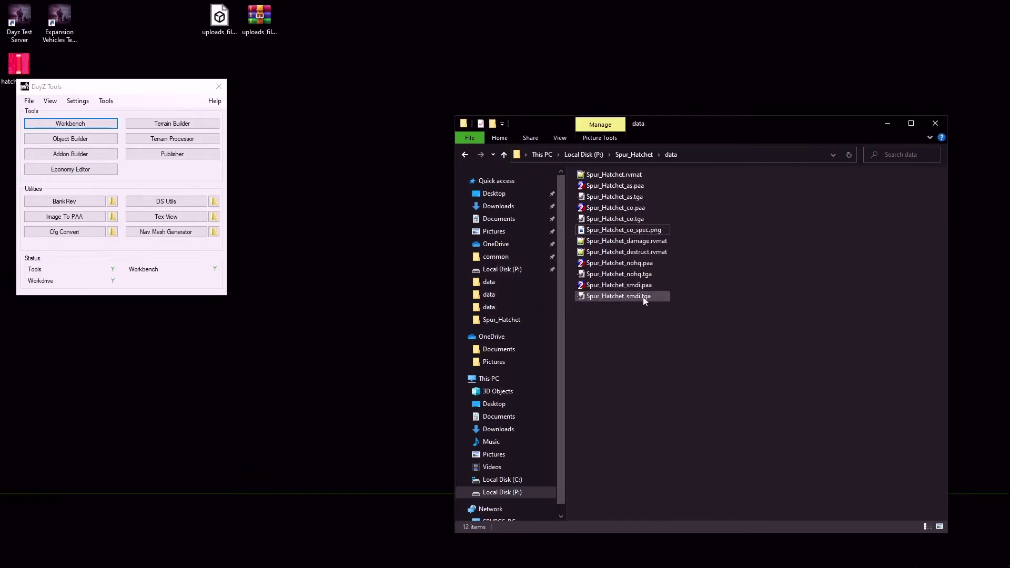
Permanently delete Spur_Hatchet_as.tga, Spur_Hatchet_co_spec.png, Spur_Hatchet_nohq.tga and Spur_Hatchet_smdi.tga from the data folder
left_click(622, 297)
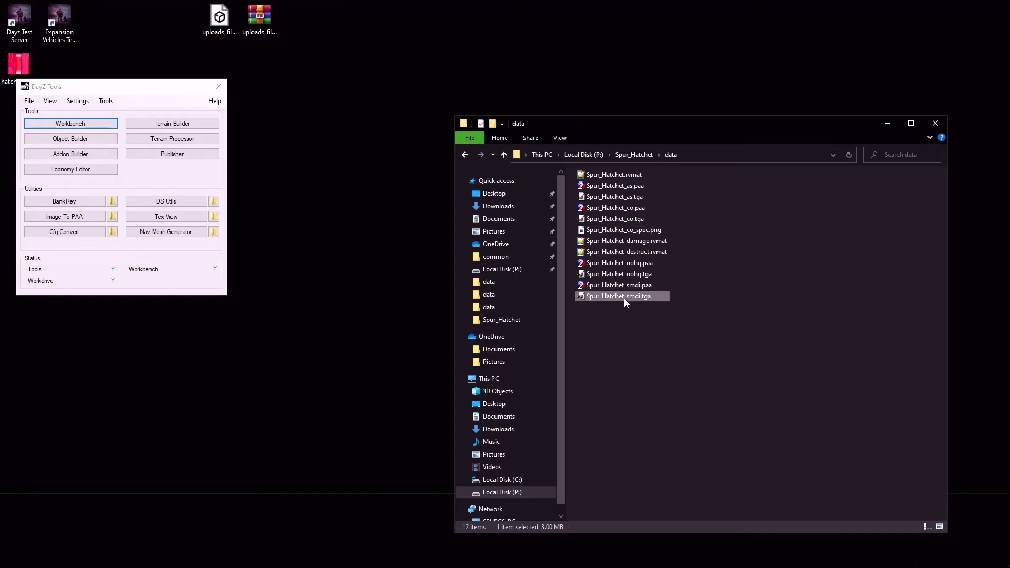
left_click(620, 231, "shift")
left_click(613, 232)
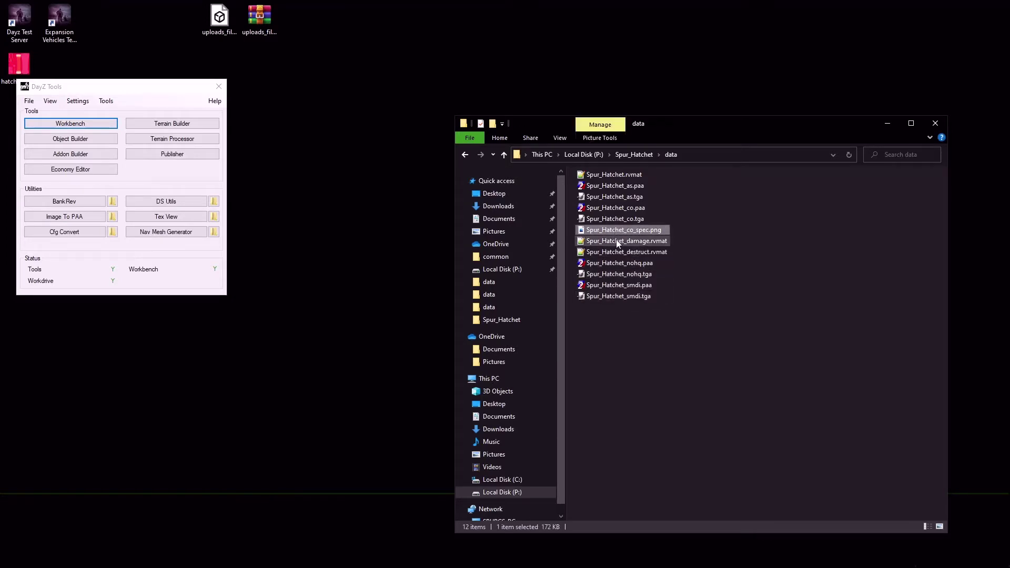
left_click(614, 295, "ctrl")
left_click(615, 275, "ctrl")
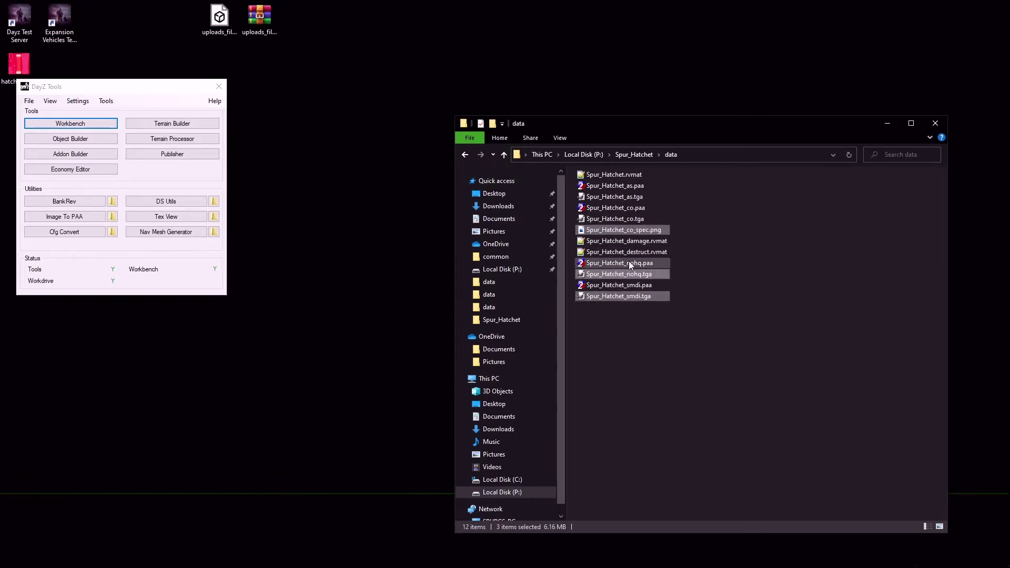
left_click(616, 198, "ctrl")
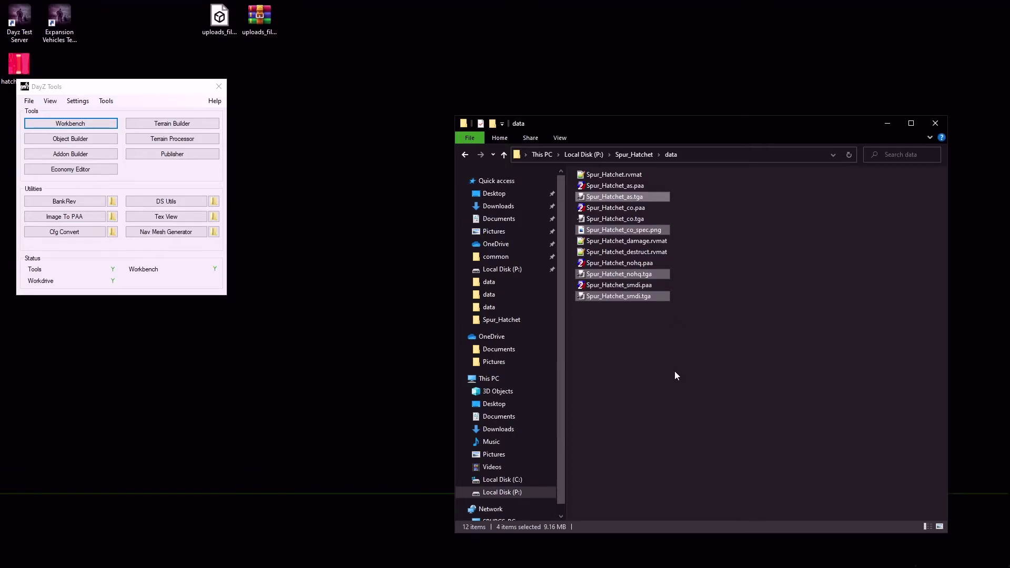
key("Delete")
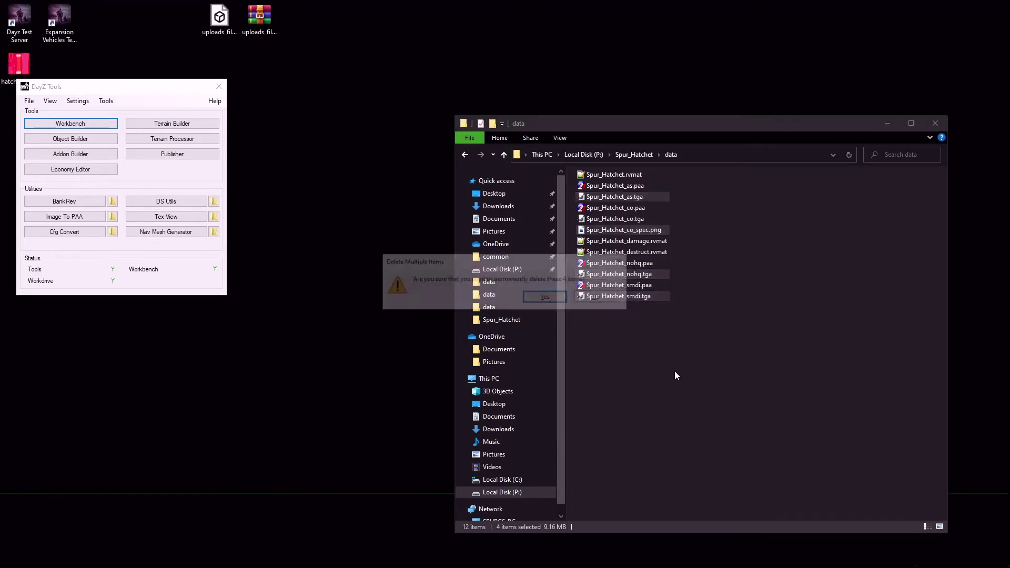
left_click(552, 301)
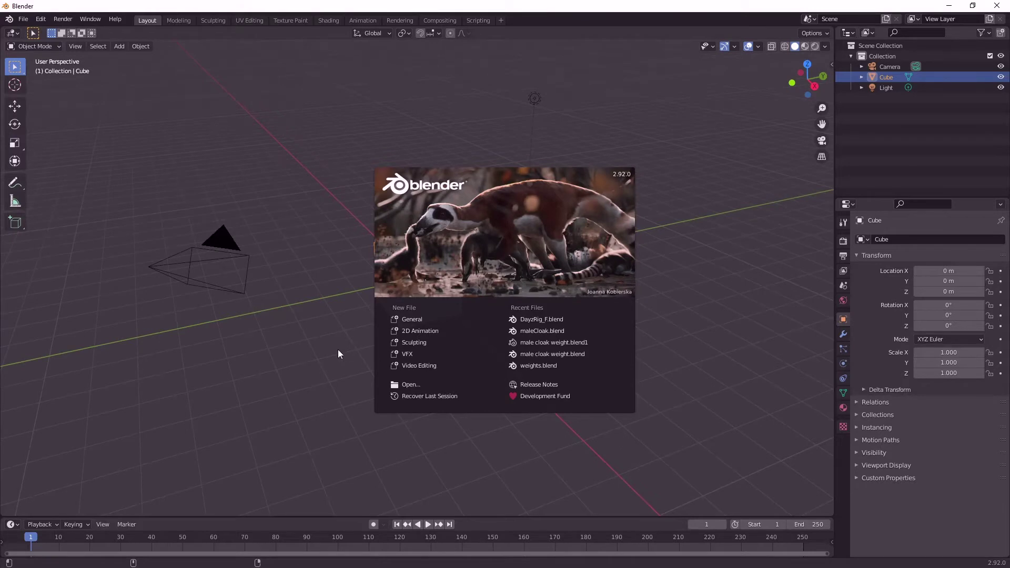
In Blender, dismiss the splash screen and delete the default camera, cube and light
left_click(333, 376)
left_click_drag(116, 127, 633, 428)
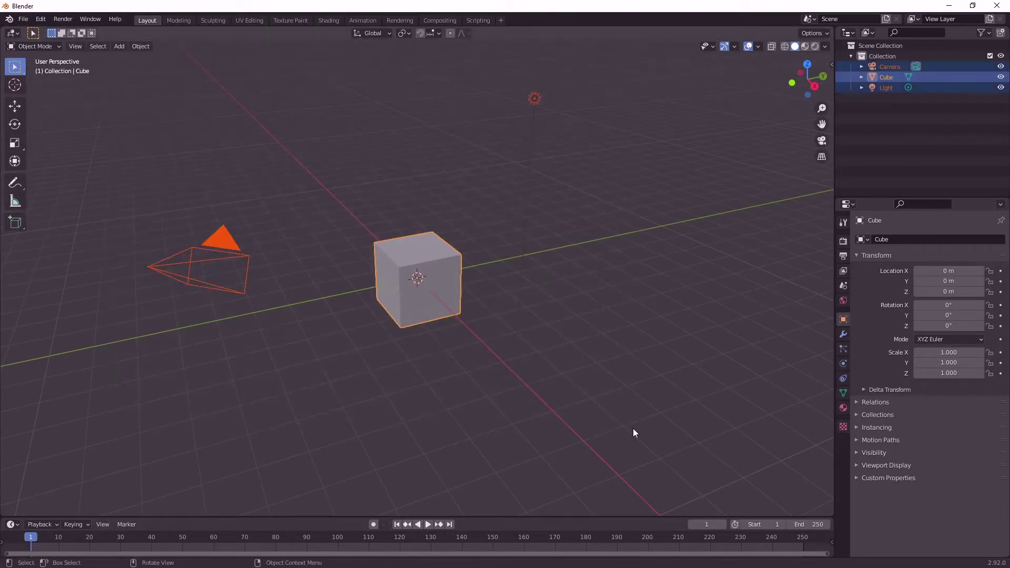
key("Delete")
Try to export the empty scene as an Arma 3 P3D file into the Spur_Hatchet folder on drive P
left_click(23, 19)
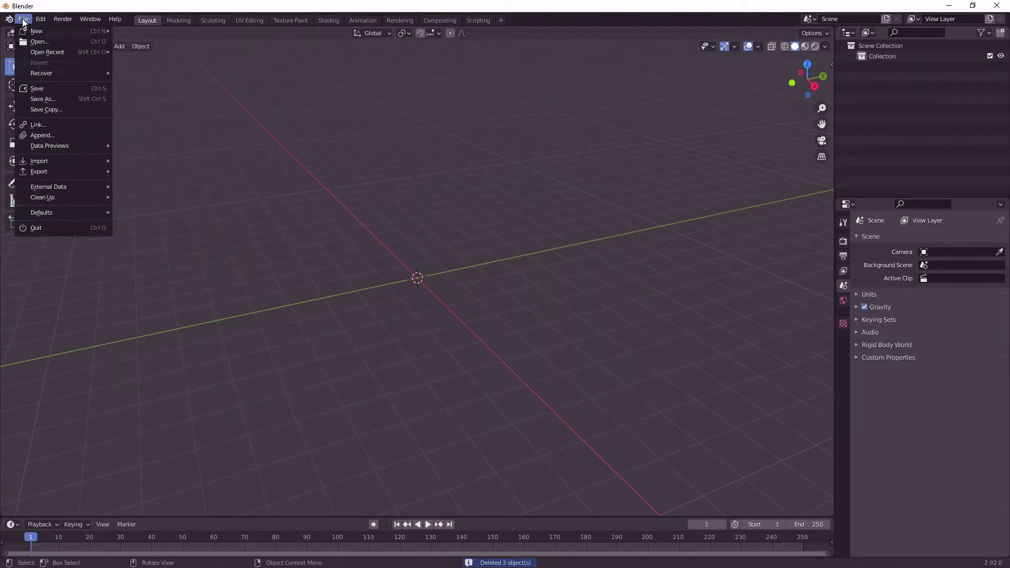
mouse_move(48, 170)
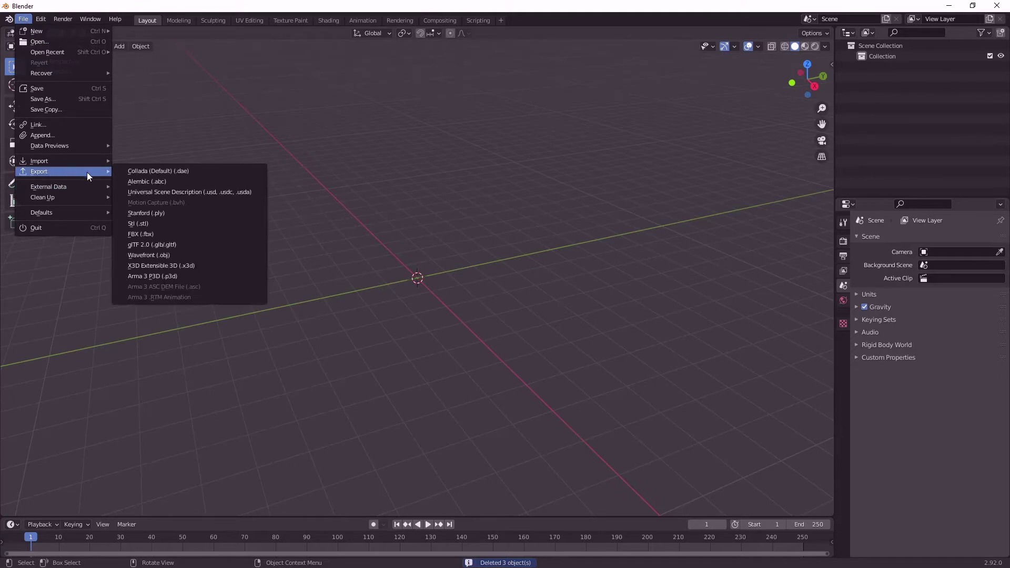
left_click(153, 277)
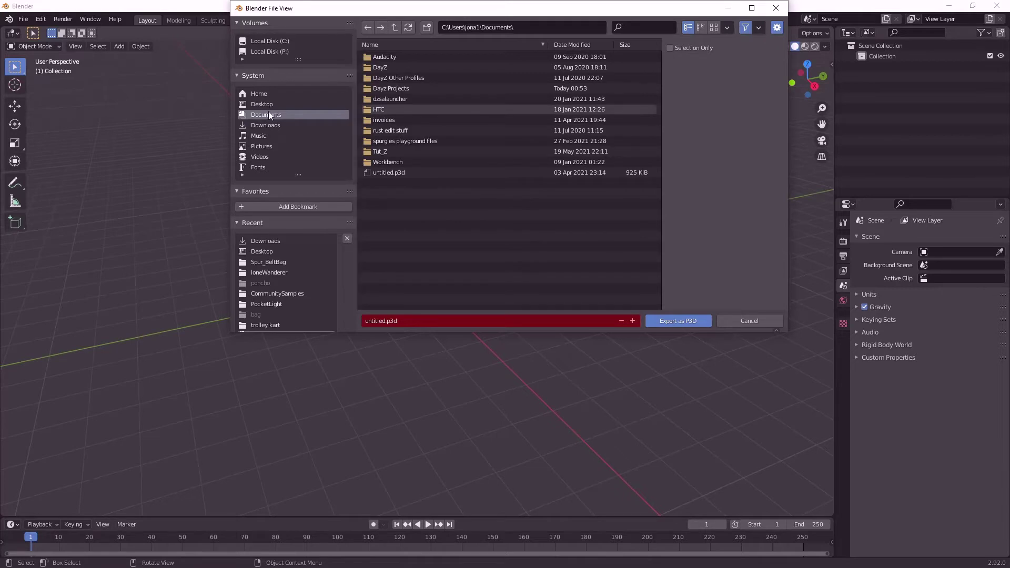
left_click(270, 52)
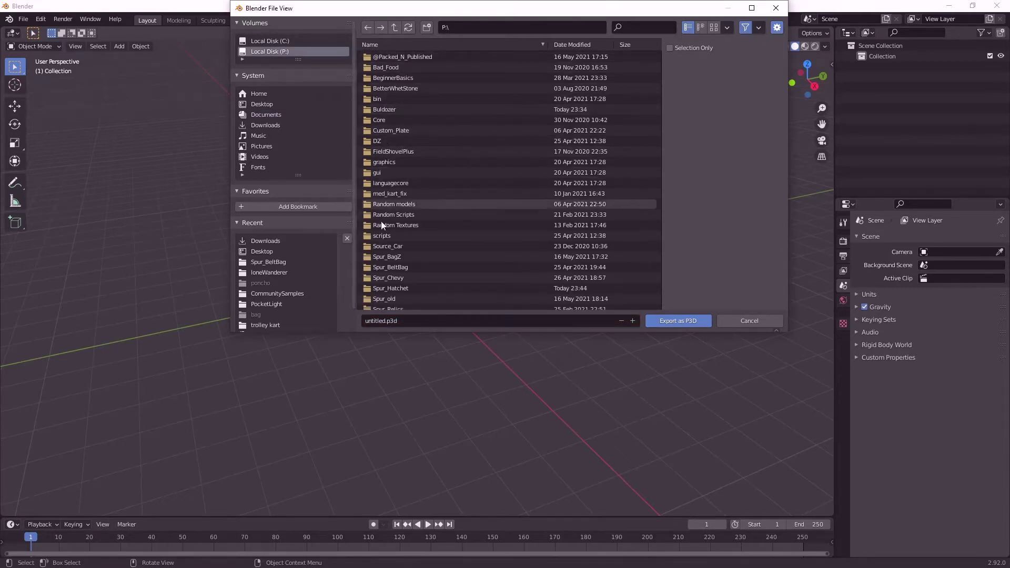
left_click(381, 289)
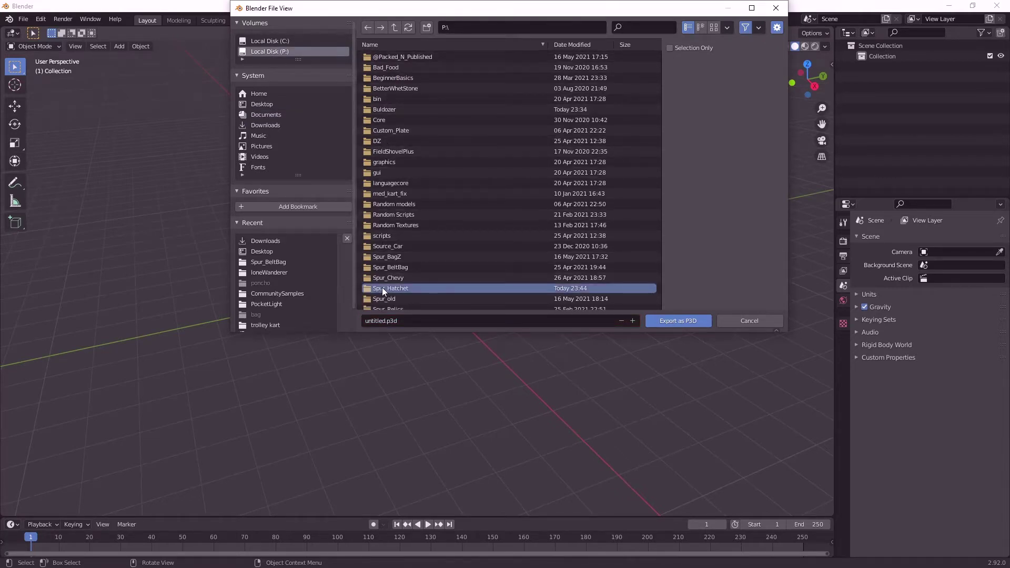
double_click(380, 287)
double_click(402, 82)
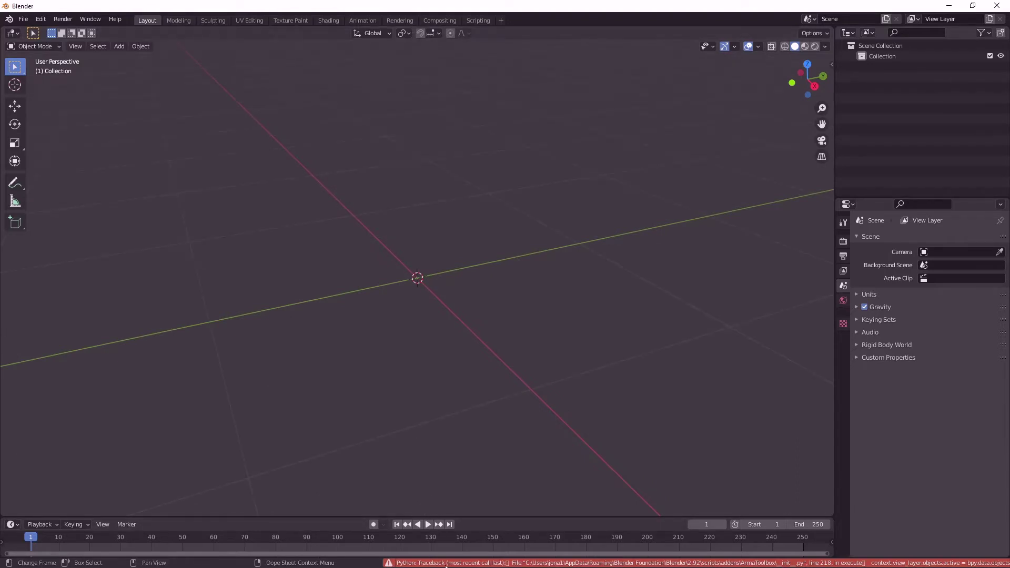
mouse_move(437, 565)
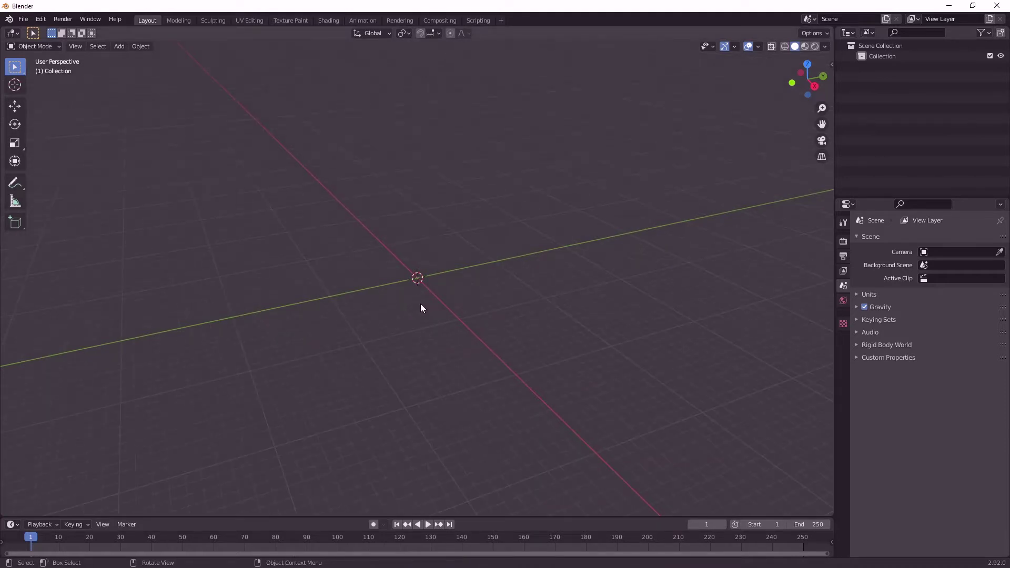
Import Spur_Hatchet.p3d from the Spur_Hatchet folder on drive P as an Arma 3 P3D, with each LOD on its own layer
scroll(420, 306, "down", 4)
left_click(23, 19)
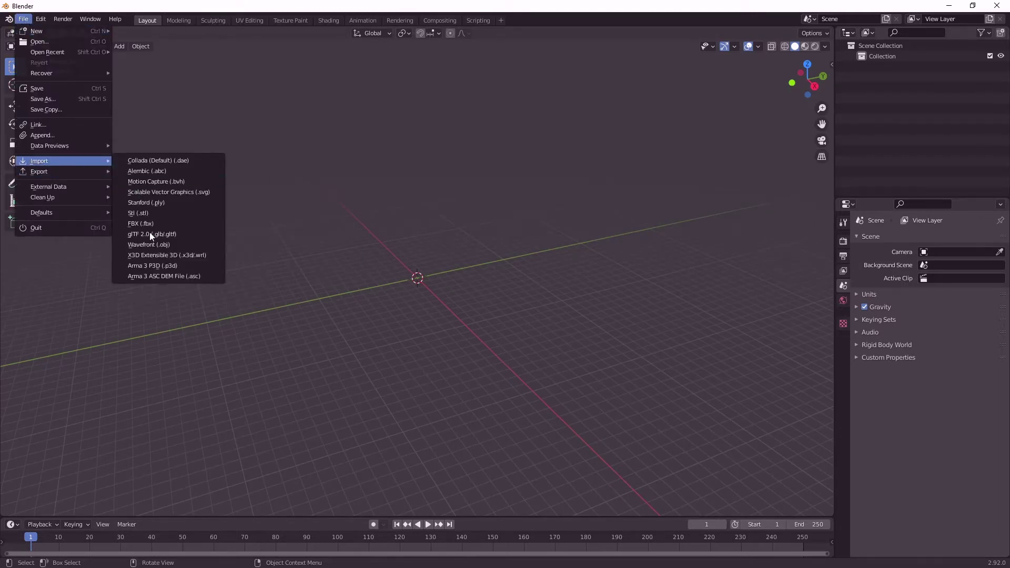
left_click(140, 266)
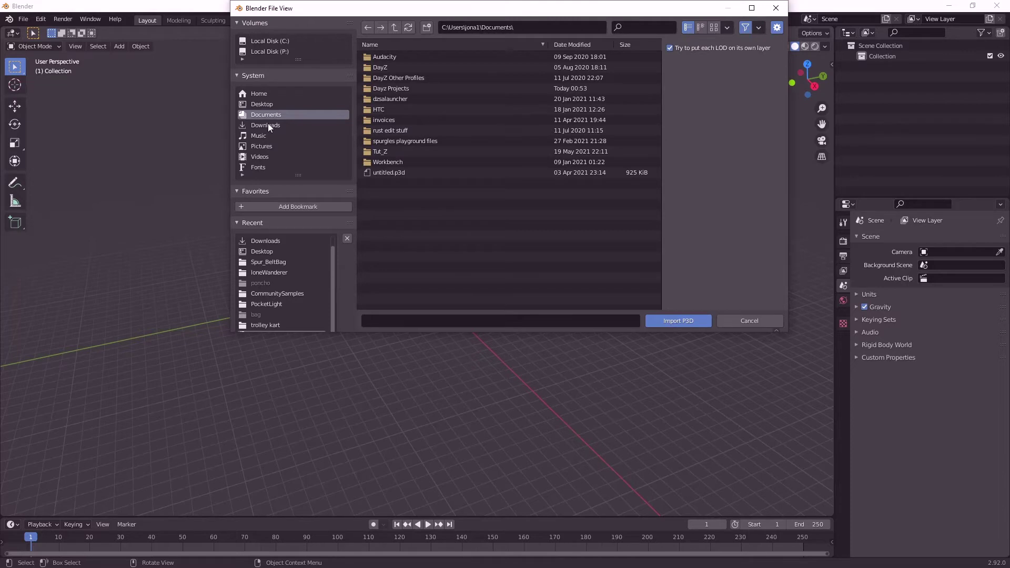
left_click(276, 53)
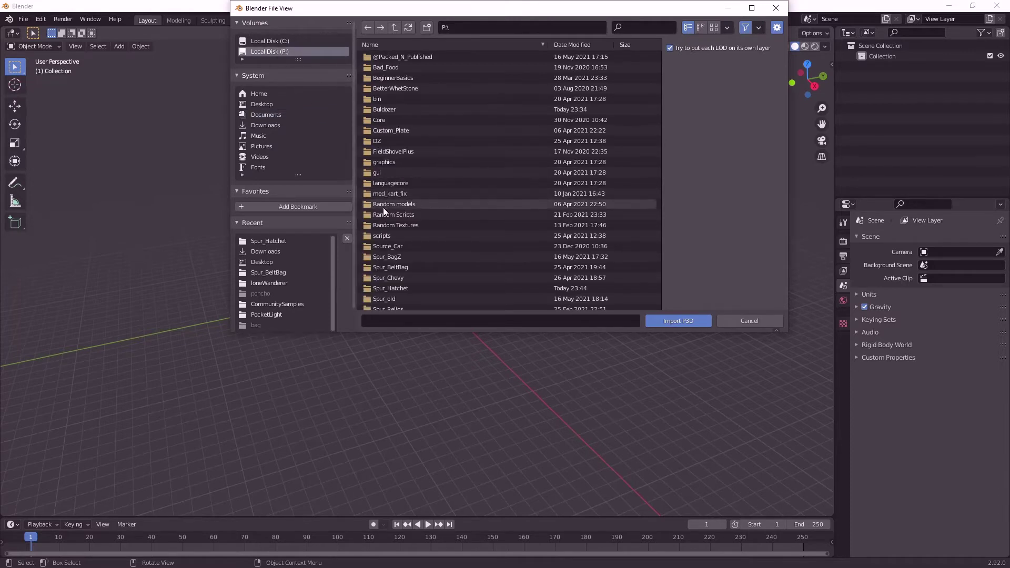
scroll(393, 229, "down", 4)
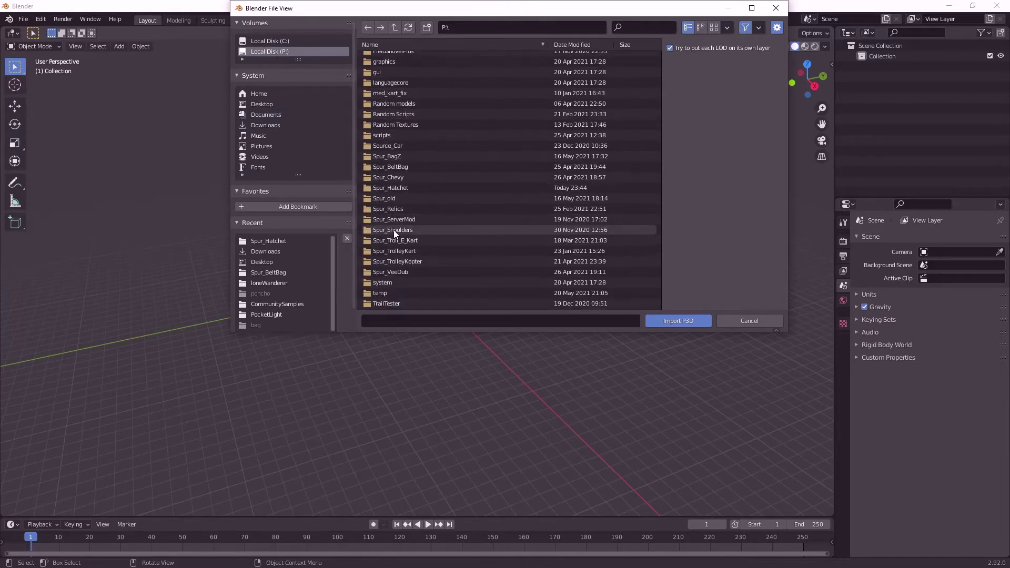
left_click(384, 189)
left_click(384, 189)
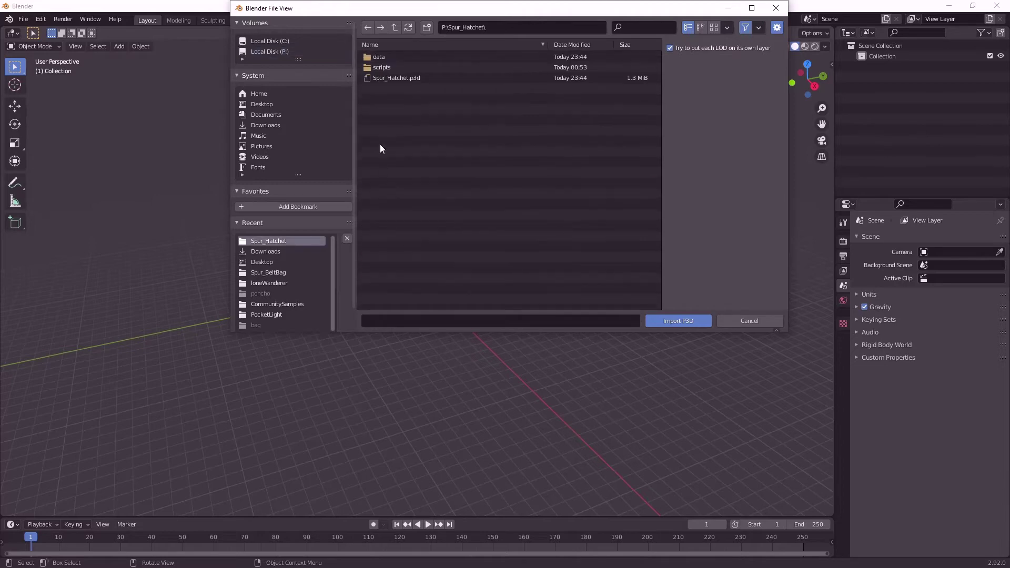
left_click(387, 77)
left_click(675, 321)
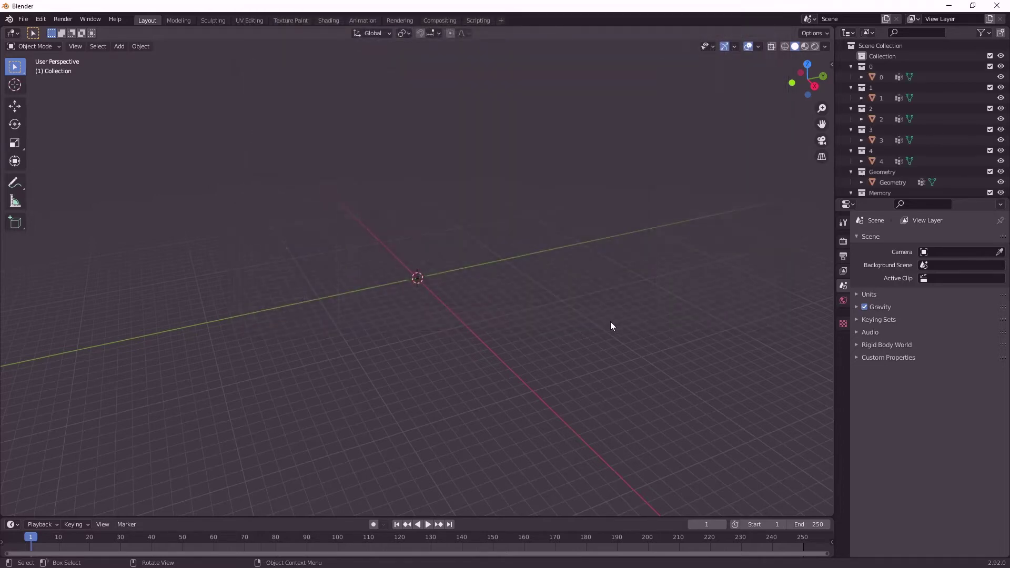
Minimize Object Builder to return to Blender and select all the imported hatchet objects
scroll(456, 316, "down", 5)
scroll(457, 313, "up", 10)
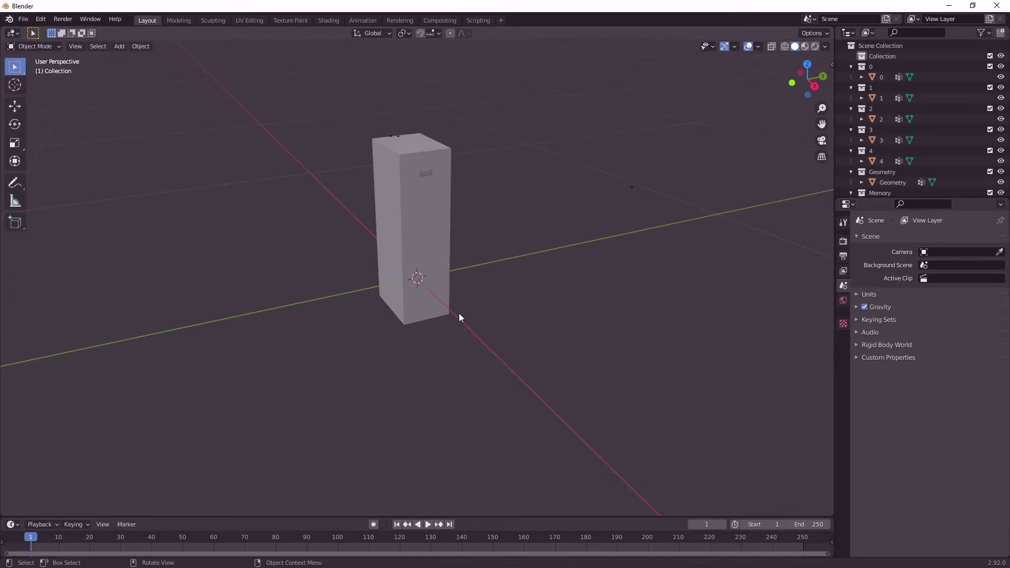
key("shift")
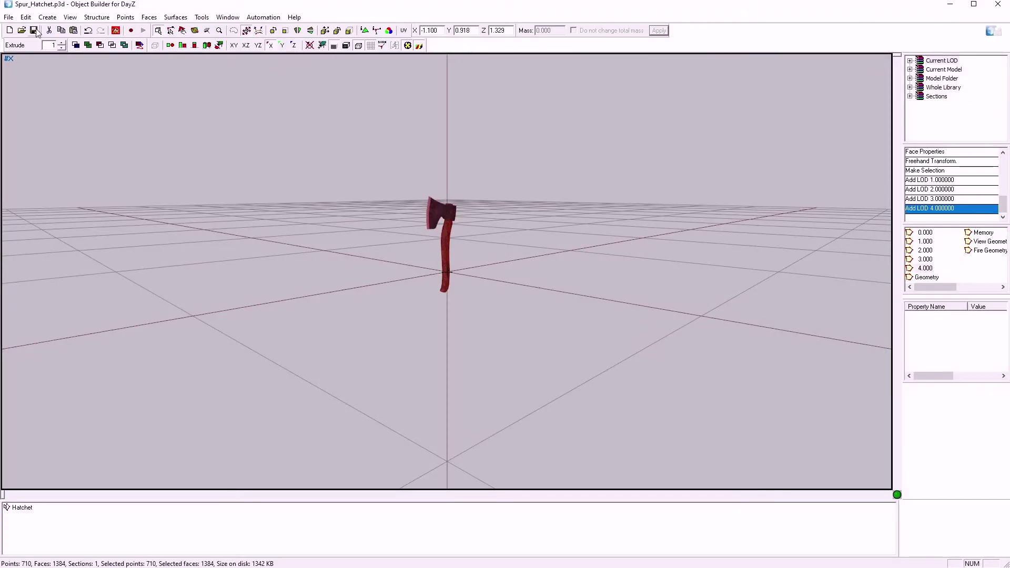
left_click(949, 5)
left_click_drag(309, 103, 759, 443)
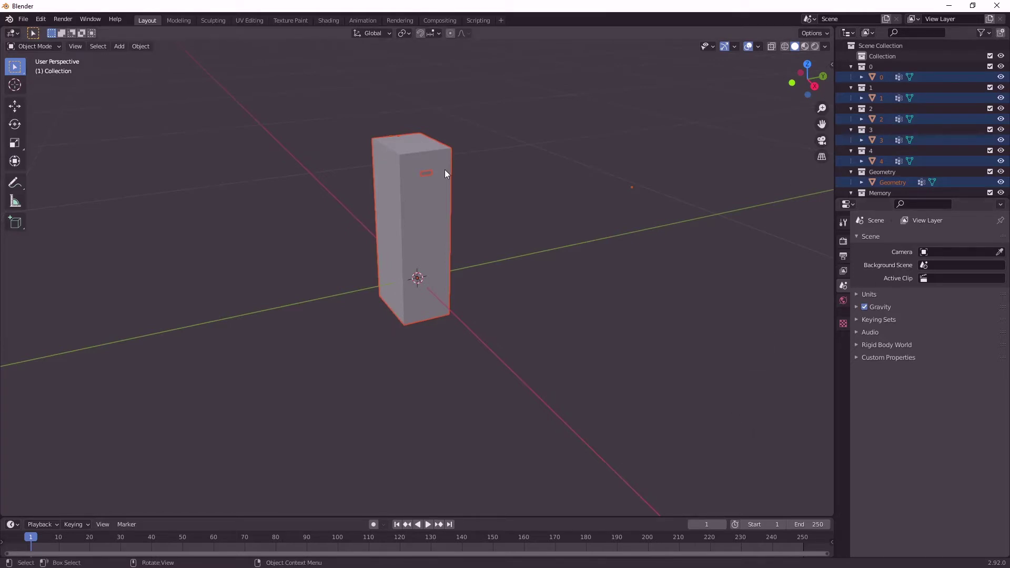
Hide the Fire Geometry, View Geometry, Memory and Geometry collections in the viewport
scroll(862, 153, "down", 3)
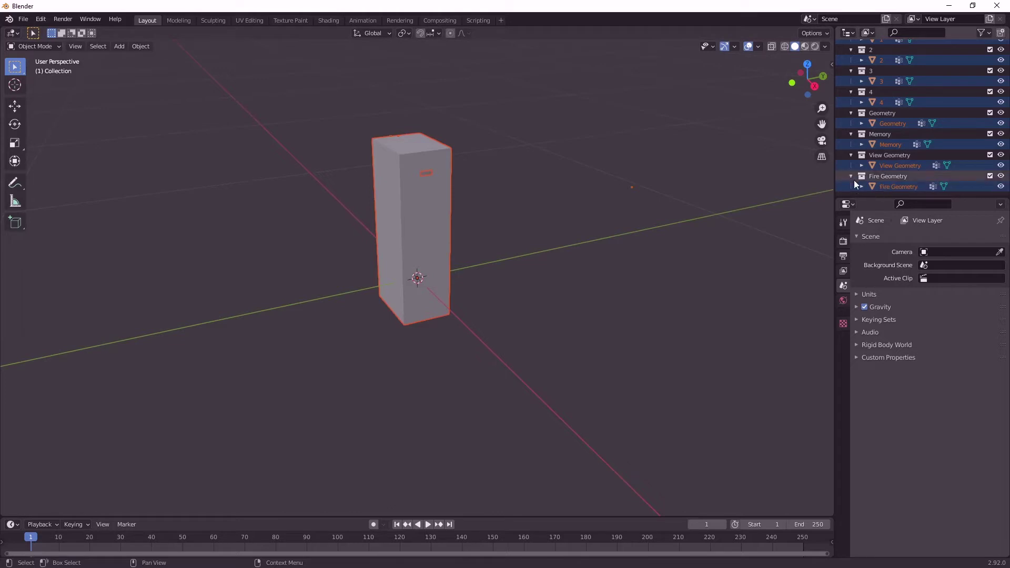
left_click(1000, 176)
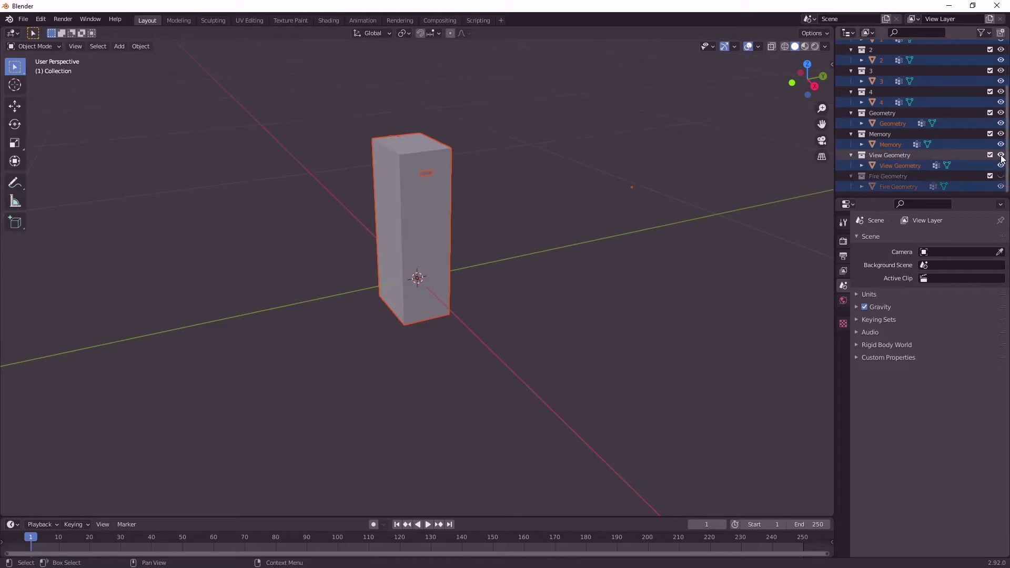
left_click(1000, 155)
left_click(1000, 133)
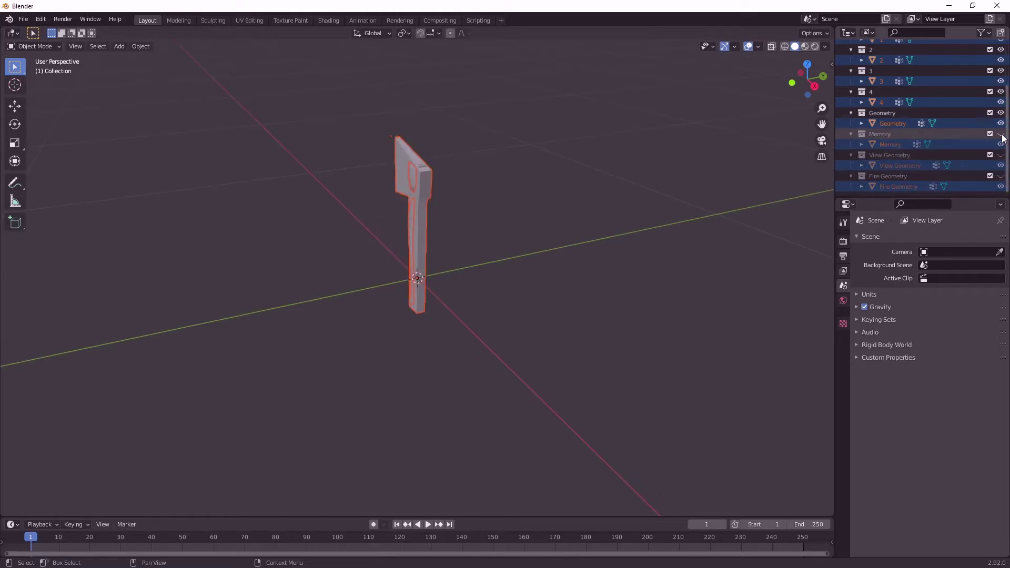
left_click(1000, 112)
scroll(991, 157, "up", 3)
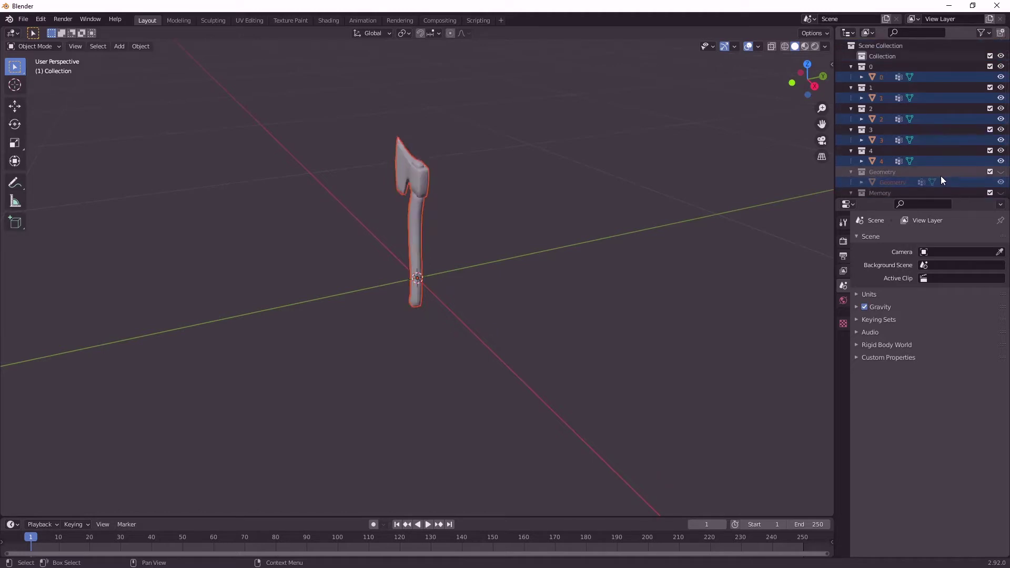
Hide LOD collections 4, 3, 2 and 0, leaving only collection 1 shown
left_click(1001, 150)
left_click(1001, 129)
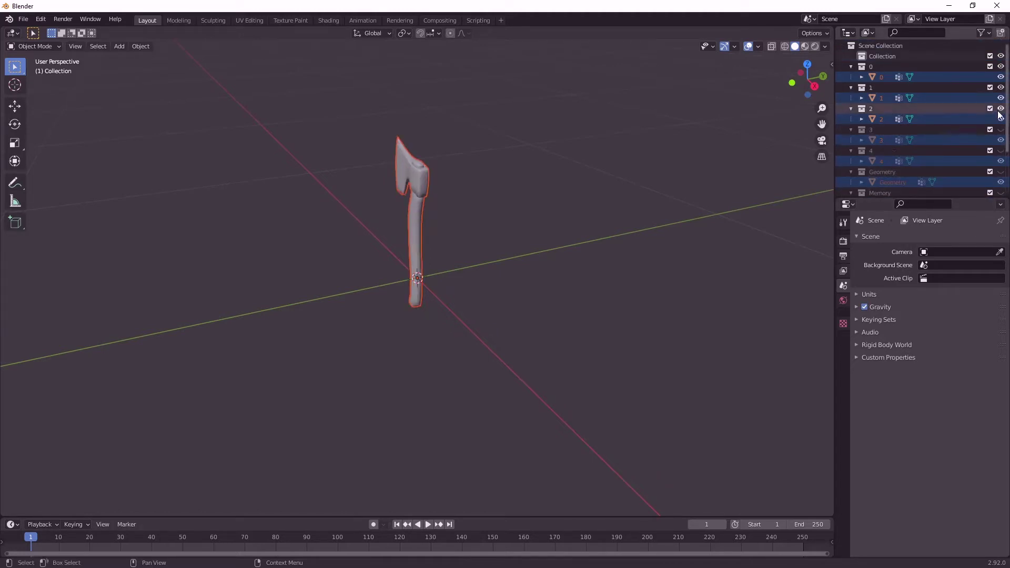
left_click(1000, 108)
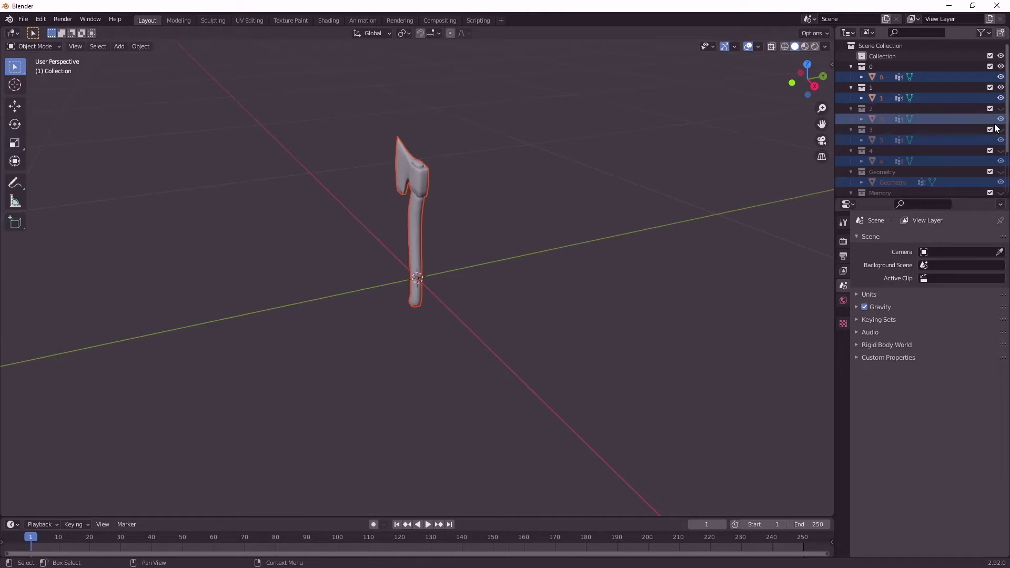
left_click(1000, 67)
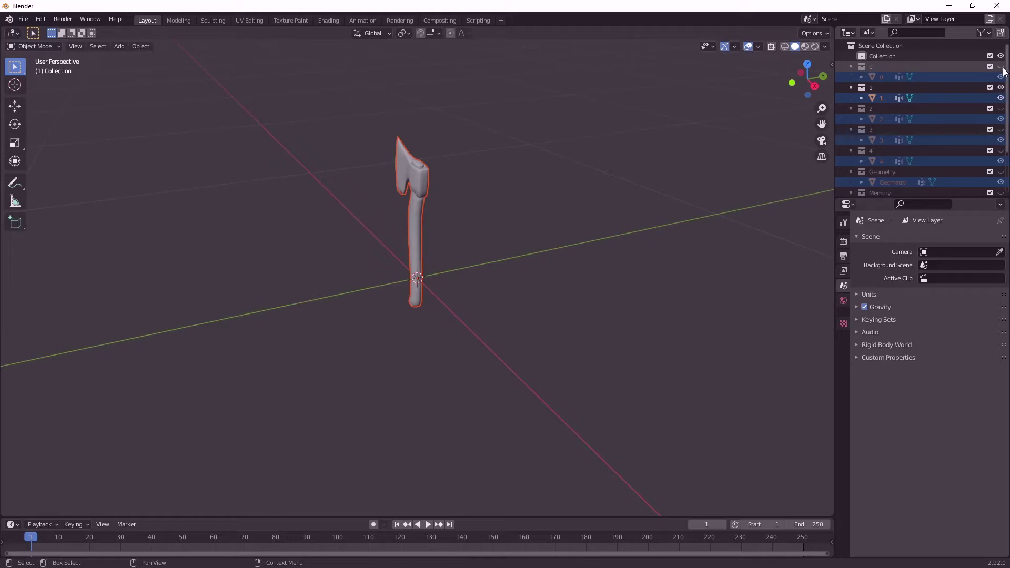
Select the hatchet mesh in collection 1 and add a Decimate modifier to it
left_click(868, 88)
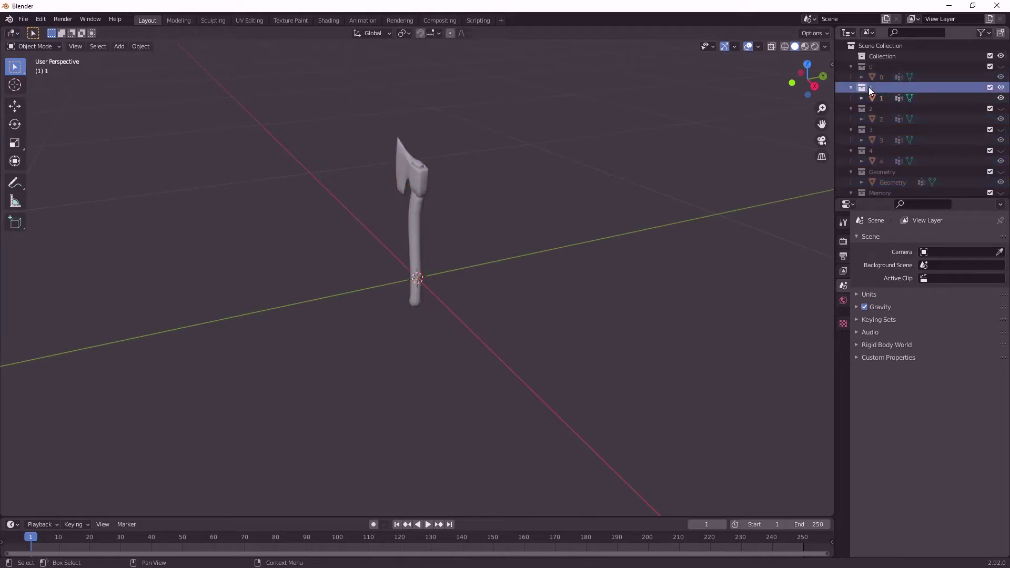
left_click(909, 98)
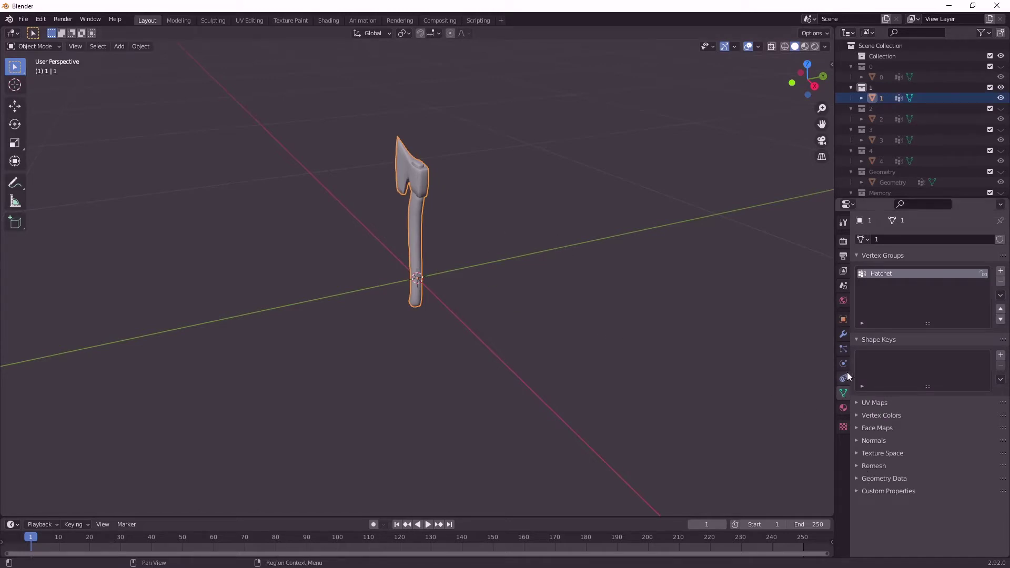
left_click(842, 334)
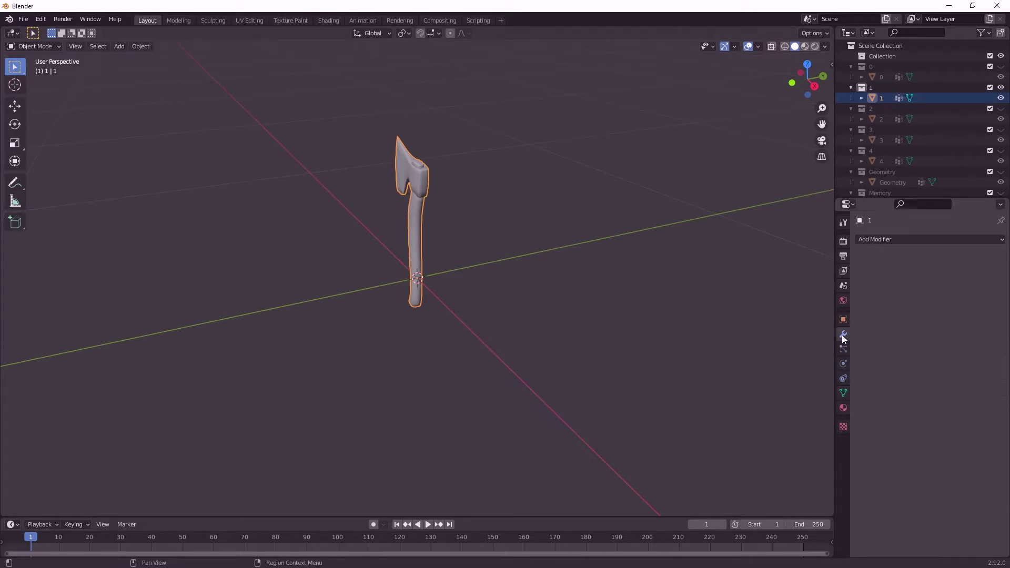
left_click(889, 239)
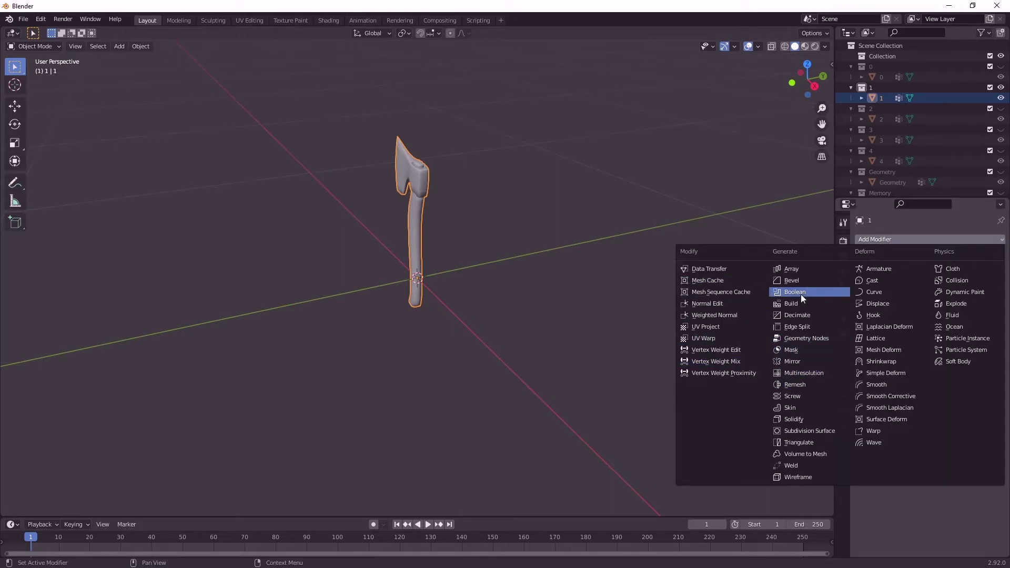
left_click(797, 315)
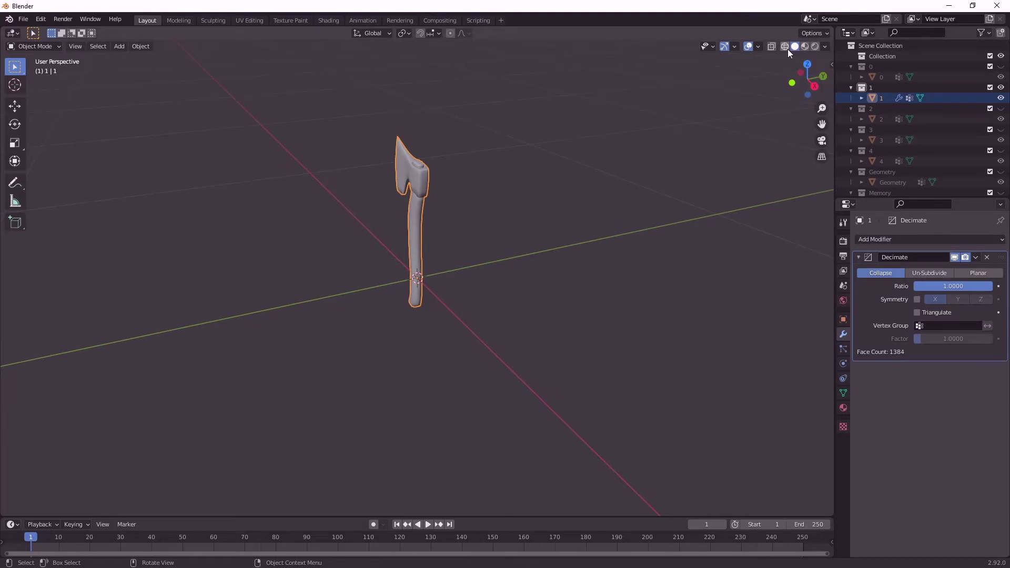
Show the hatchet as a wireframe, enable Triangulate on the Decimate modifier and set its ratio to 0.5
key("shift+z")
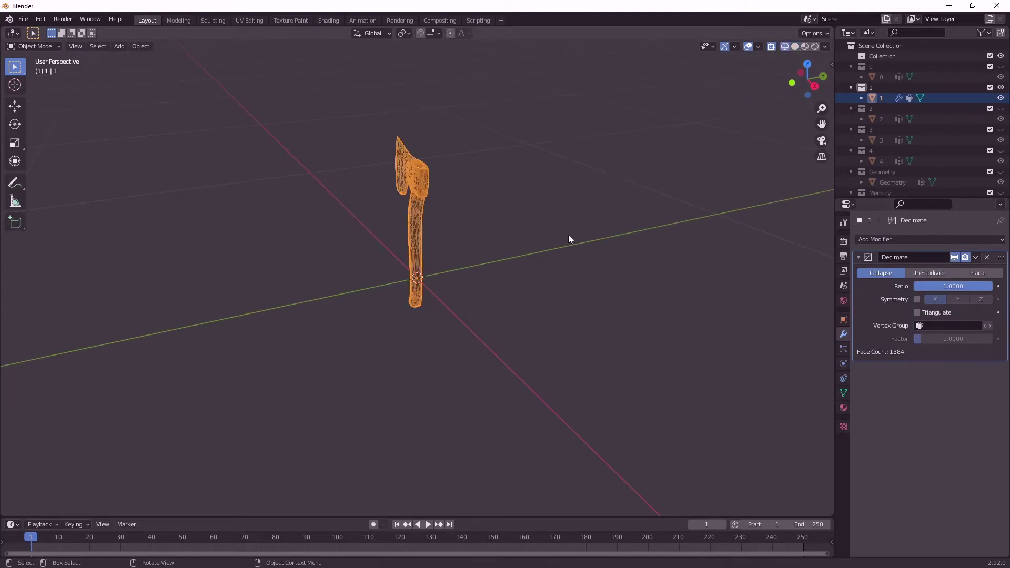
middle_click_drag(551, 238, 562, 207)
scroll(561, 206, "up", 3)
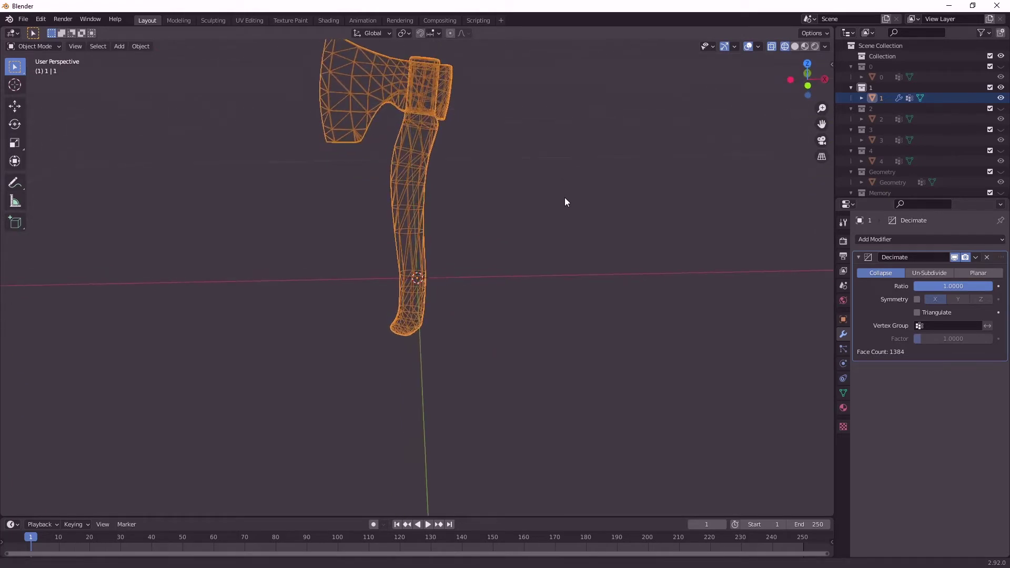
middle_click_drag(563, 197, 562, 251, "shift")
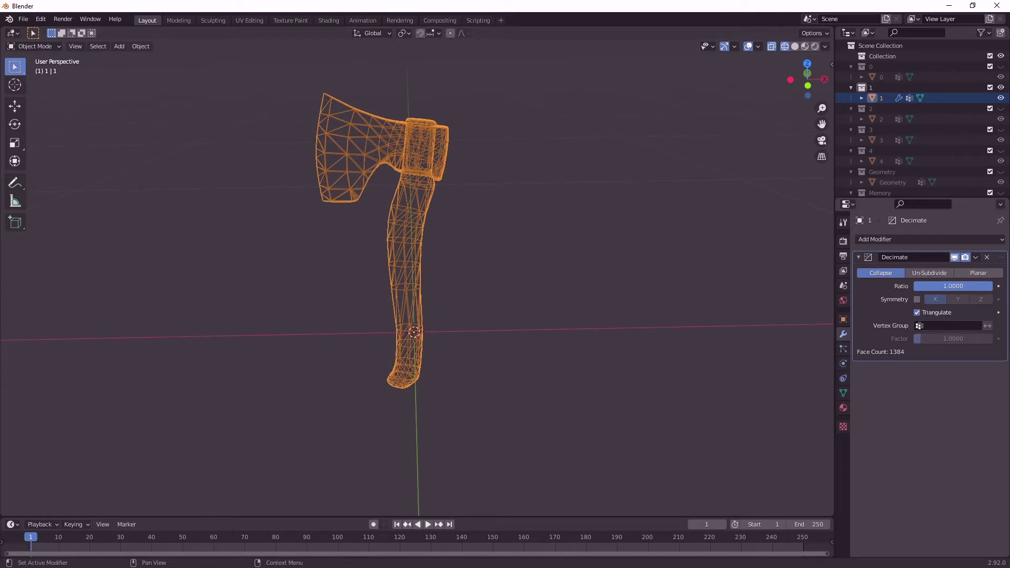
left_click(989, 286)
type("0.5")
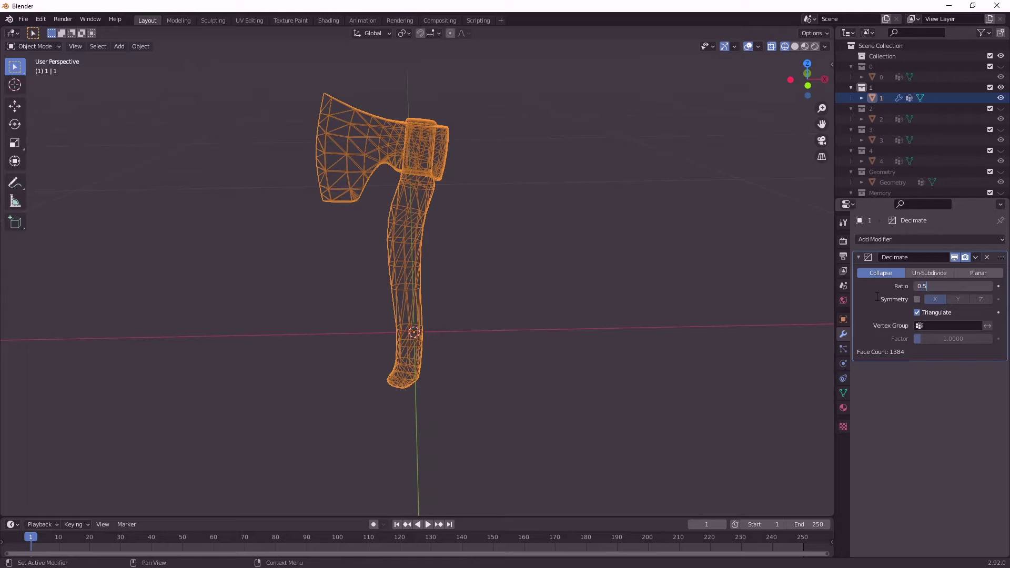
key("Return")
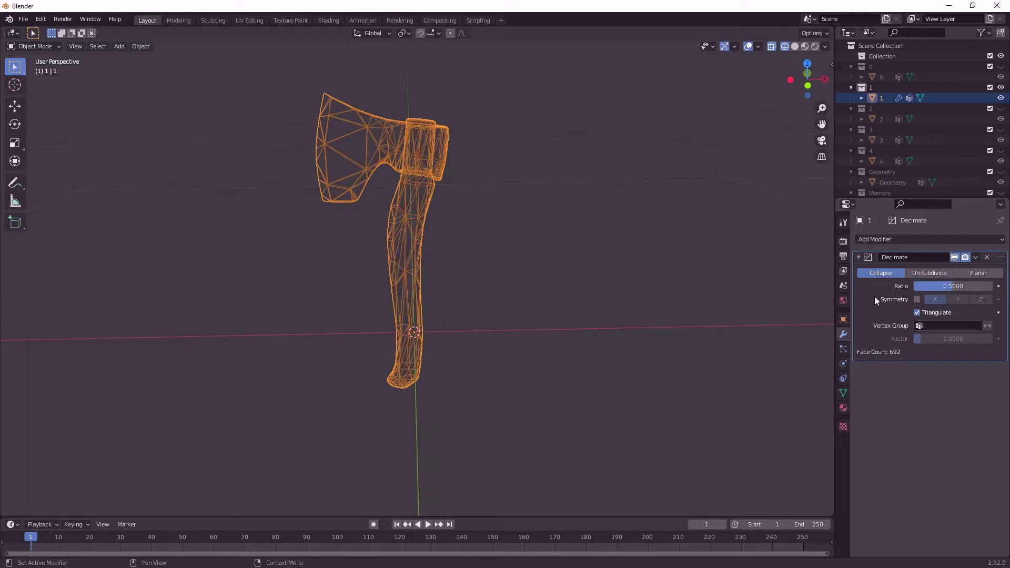
Compare the decimated hatchet in solid, rendered and wireframe shading
left_click(794, 47)
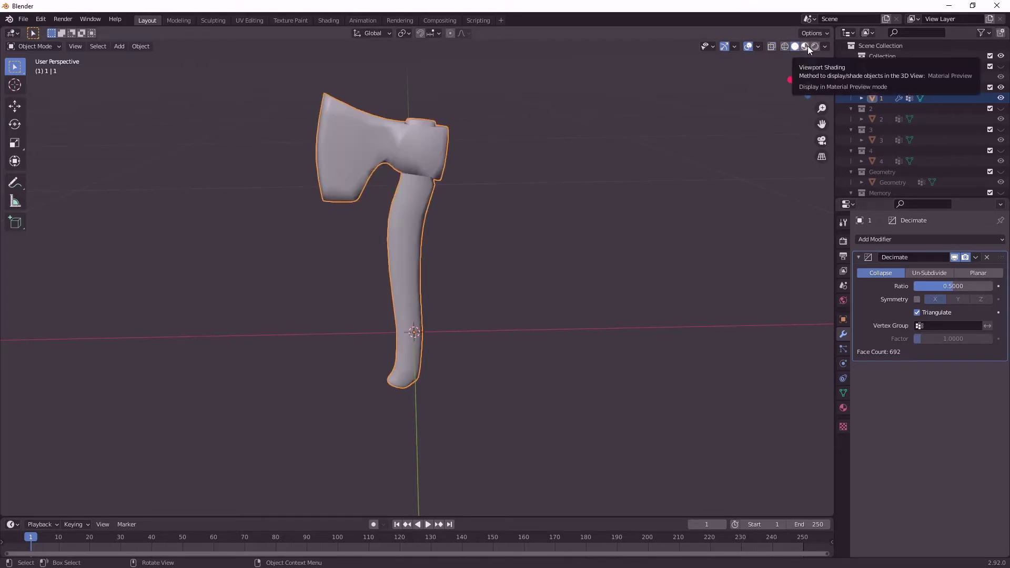
left_click(815, 47)
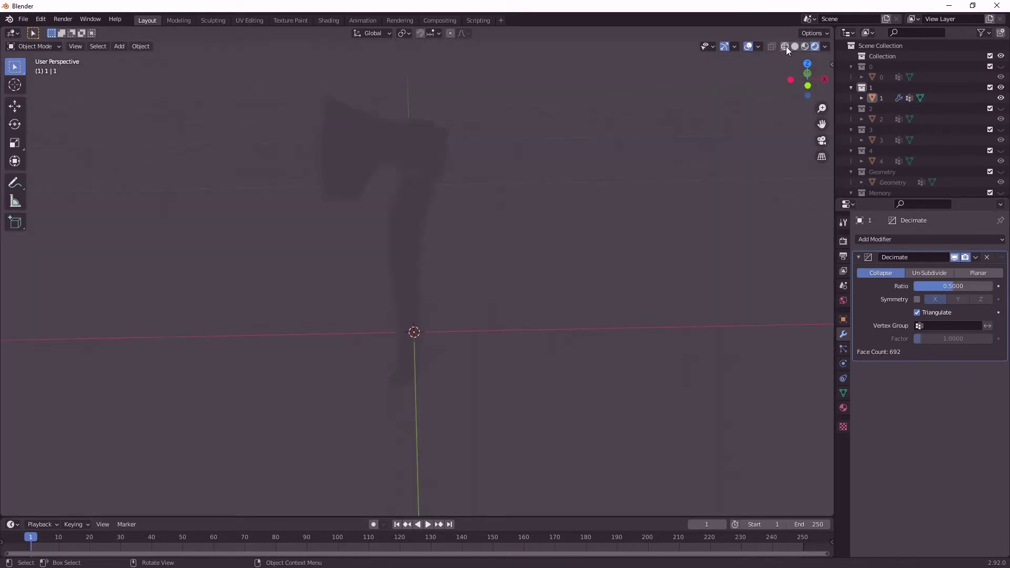
left_click(786, 46)
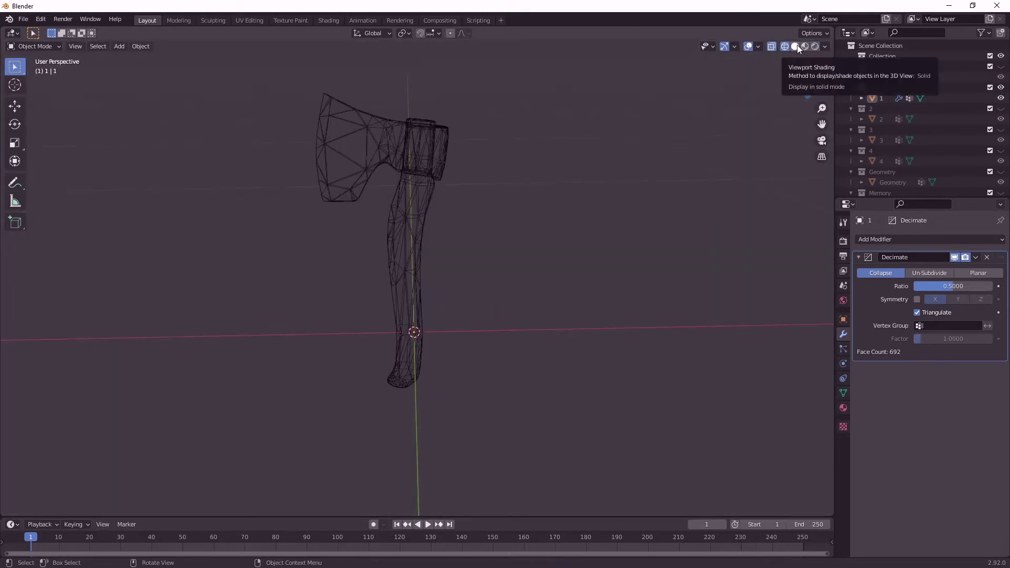
left_click(795, 47)
left_click(785, 46)
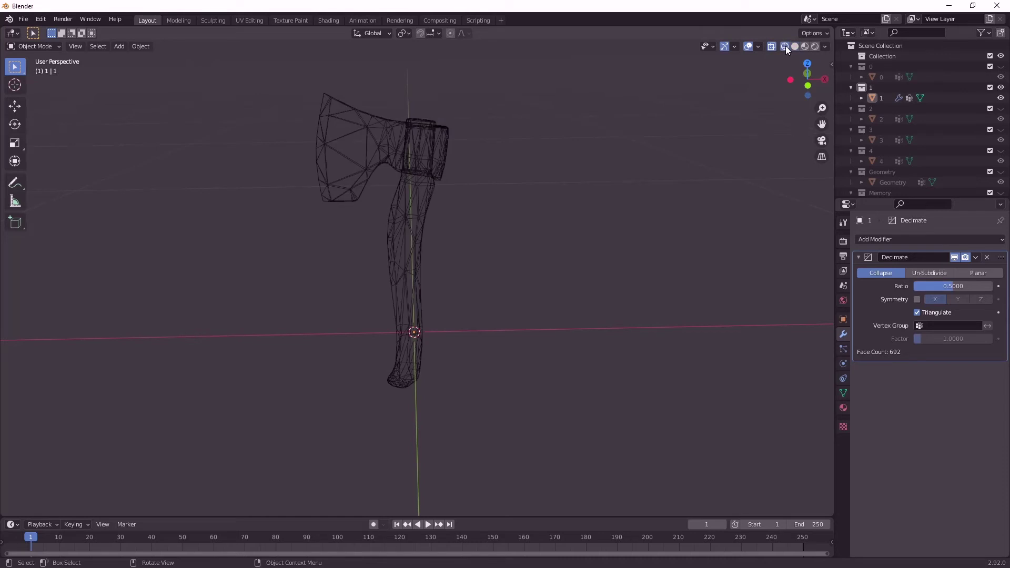
Set the Decimate ratio of LOD 1 to 0.66 and display the hatchet in solid shading
left_click(952, 286)
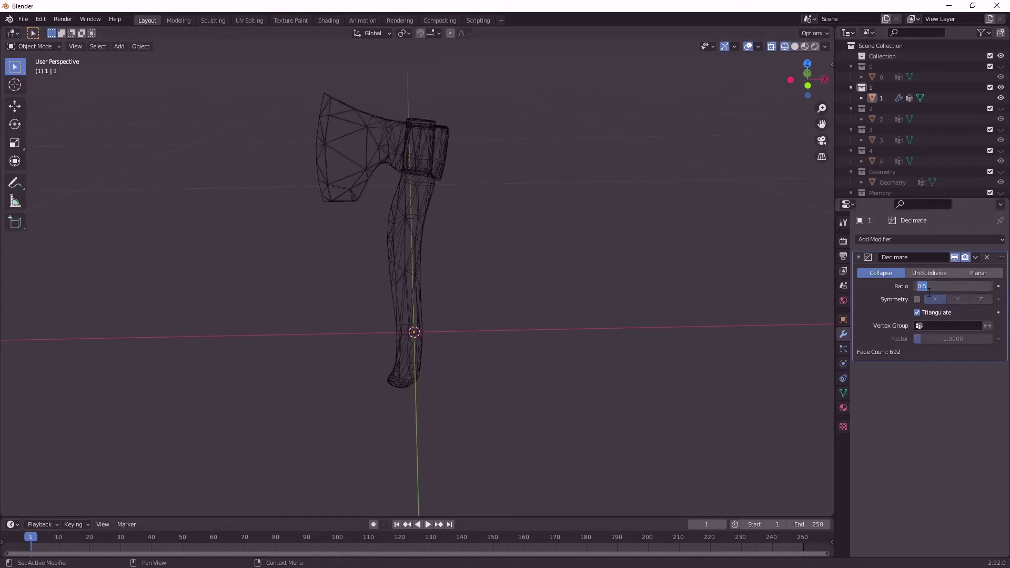
left_click(929, 285)
key("Return")
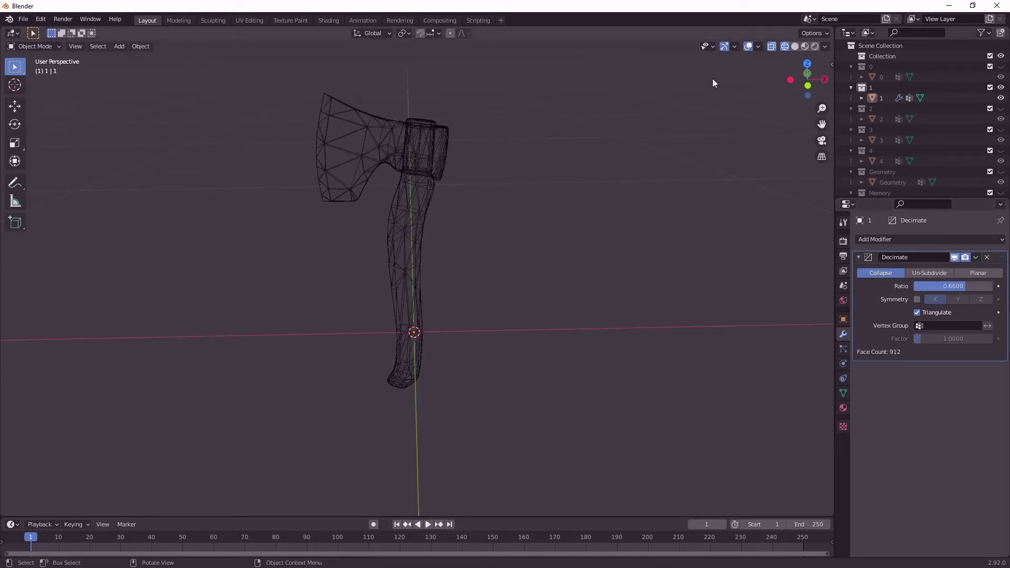
left_click(794, 47)
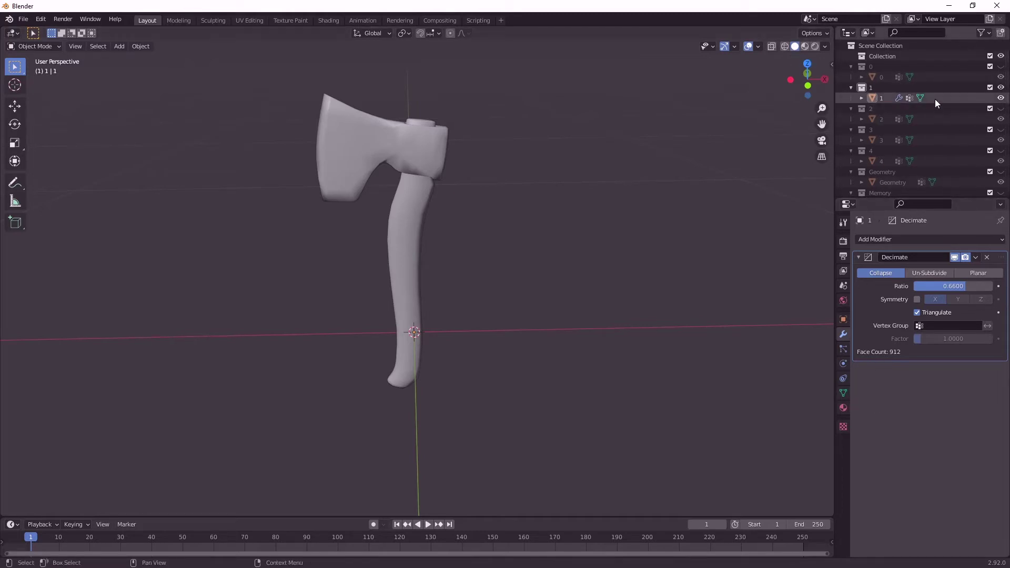
Hide LOD collection 1 and show collection 2 in the viewport
left_click(1000, 98)
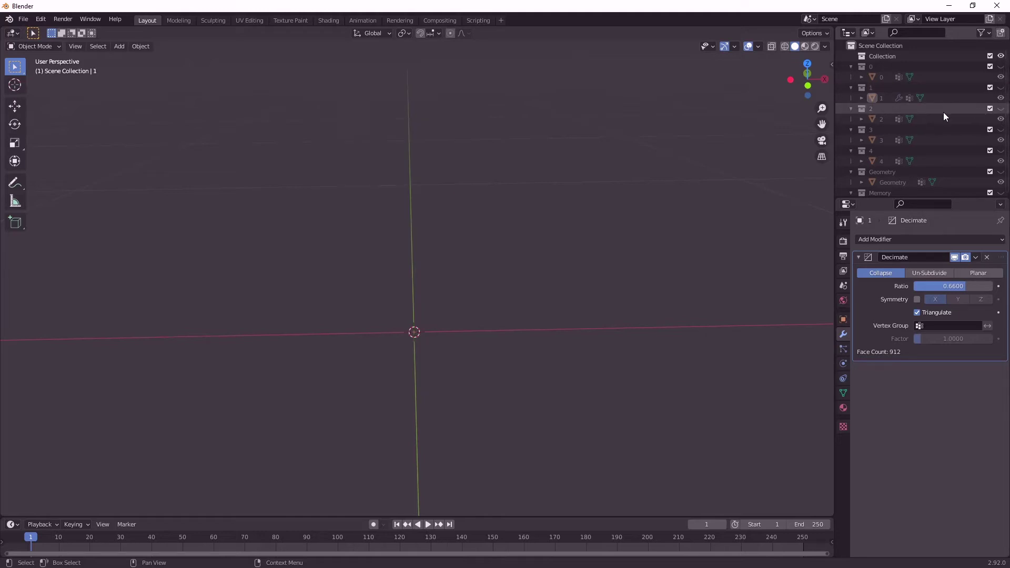
left_click(1000, 109)
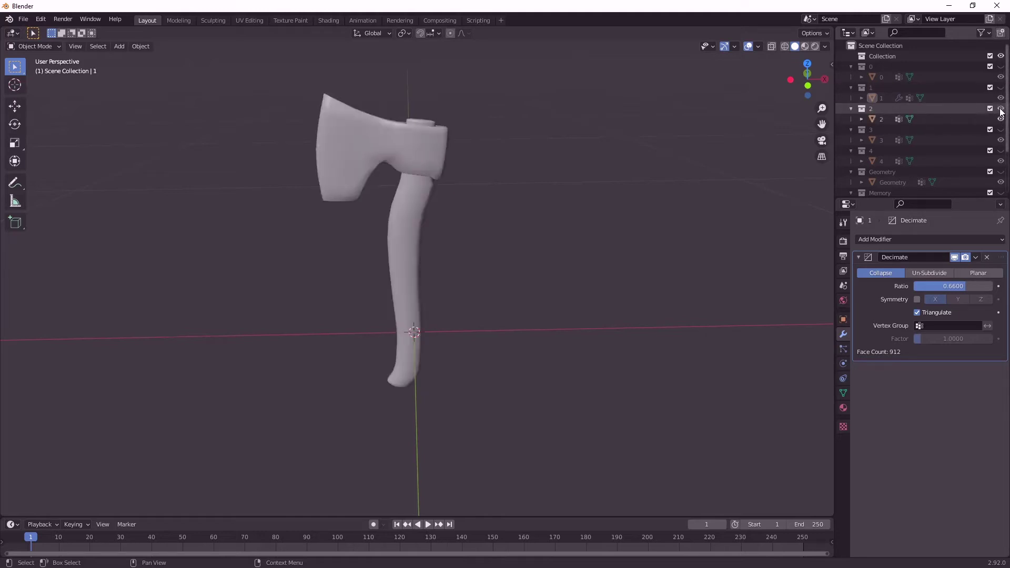
Add a Decimate modifier to the hatchet mesh of LOD 2 and set its ratio to 0.3
left_click(913, 120)
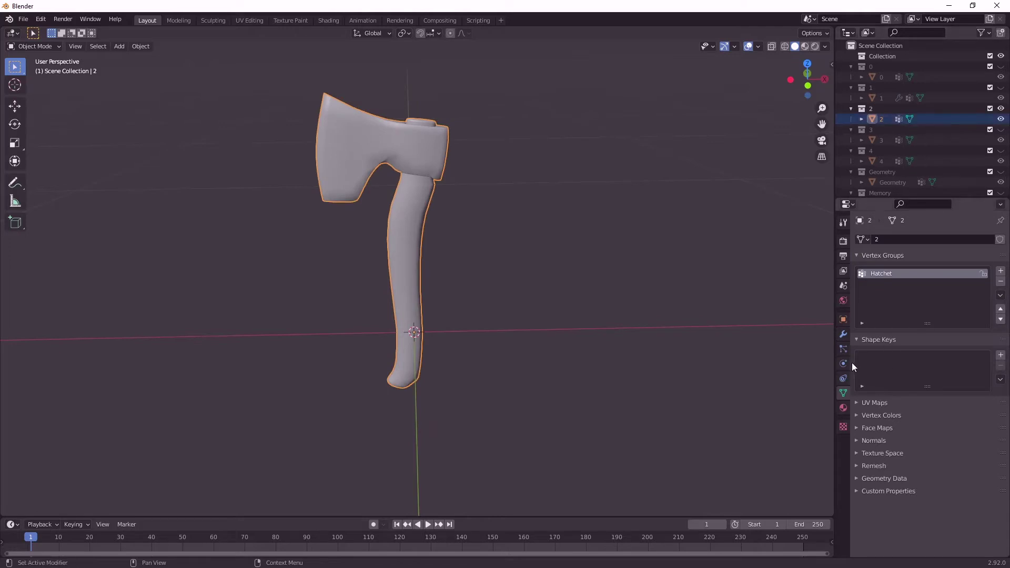
left_click(843, 334)
left_click(886, 240)
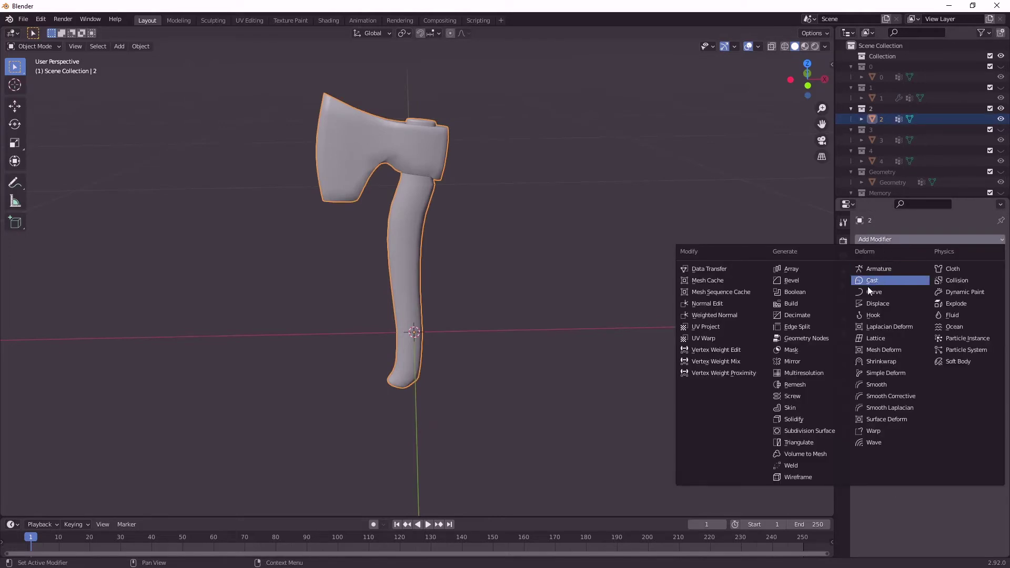
left_click(812, 314)
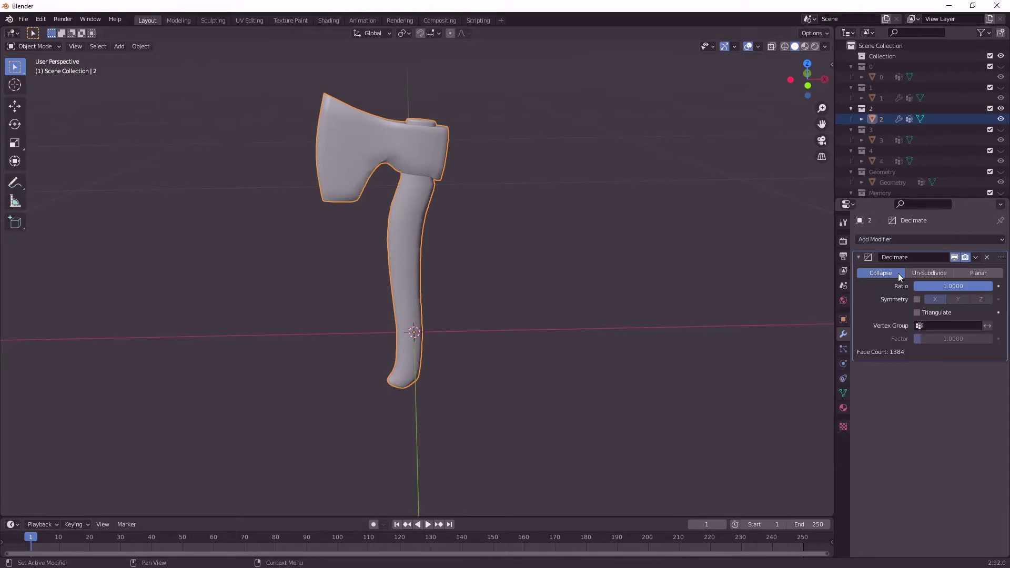
left_click(950, 287)
type("0.3")
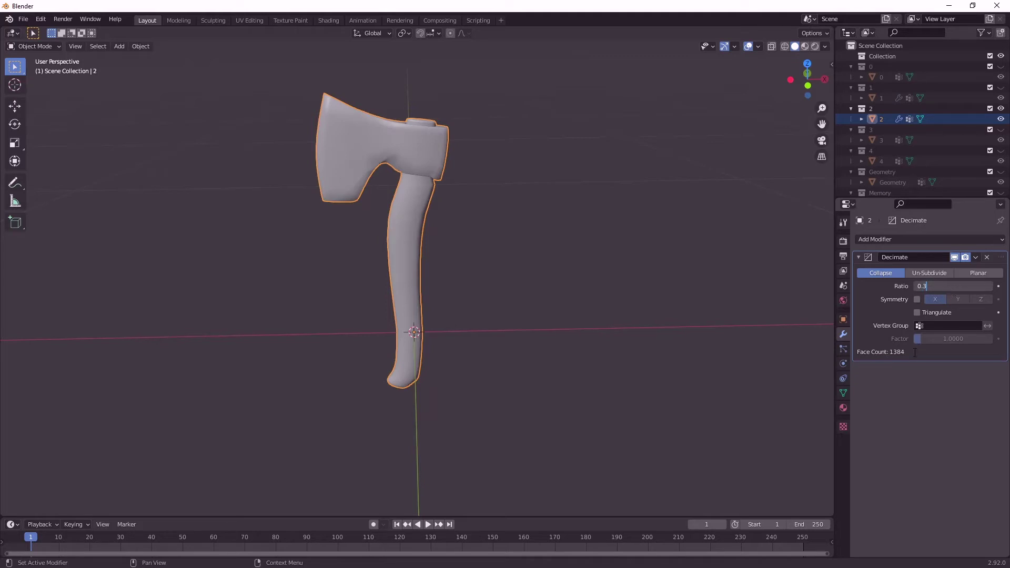
key("Return")
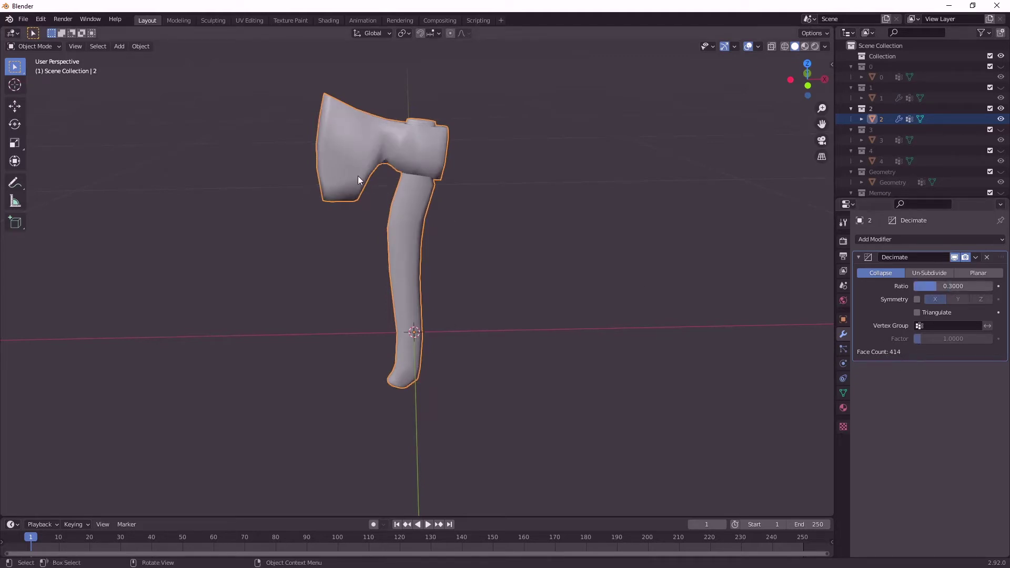
left_click_drag(278, 74, 584, 487)
right_click(422, 172)
left_click(414, 173)
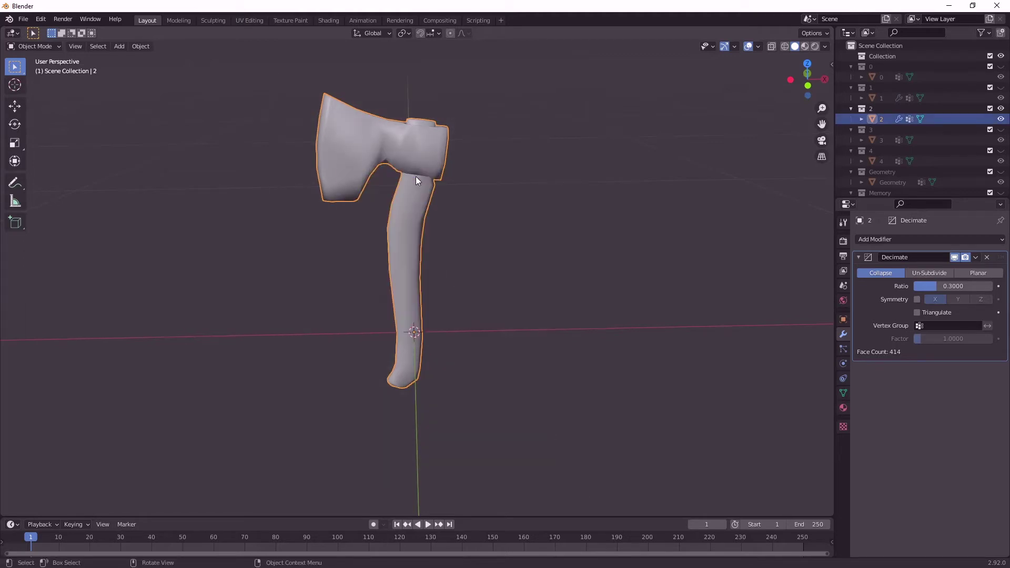
Hide LOD collection 2 and show collection 3 in the viewport
scroll(536, 268, "up", 3)
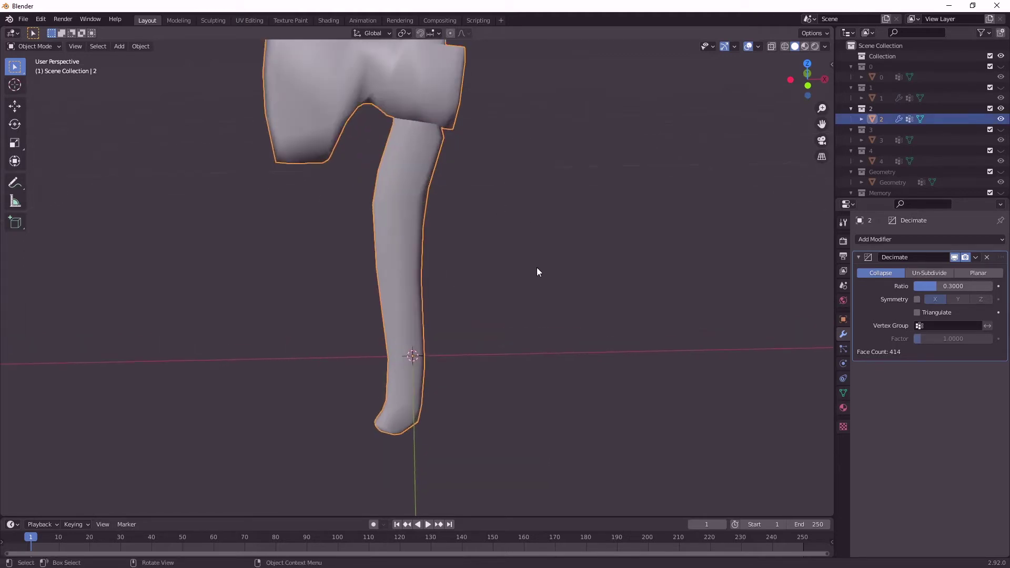
scroll(536, 268, "up", 2)
scroll(547, 271, "down", 2)
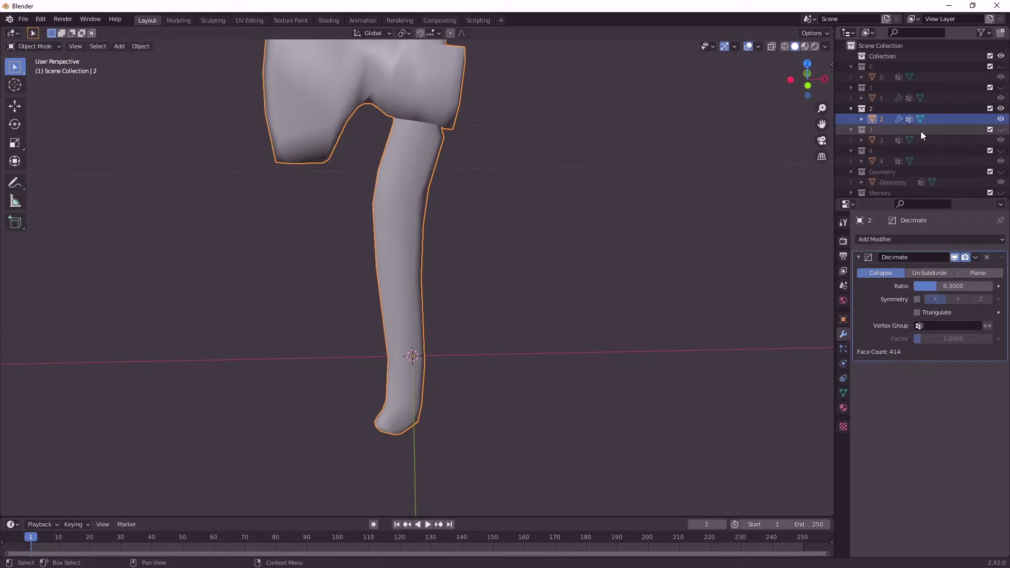
left_click(886, 129)
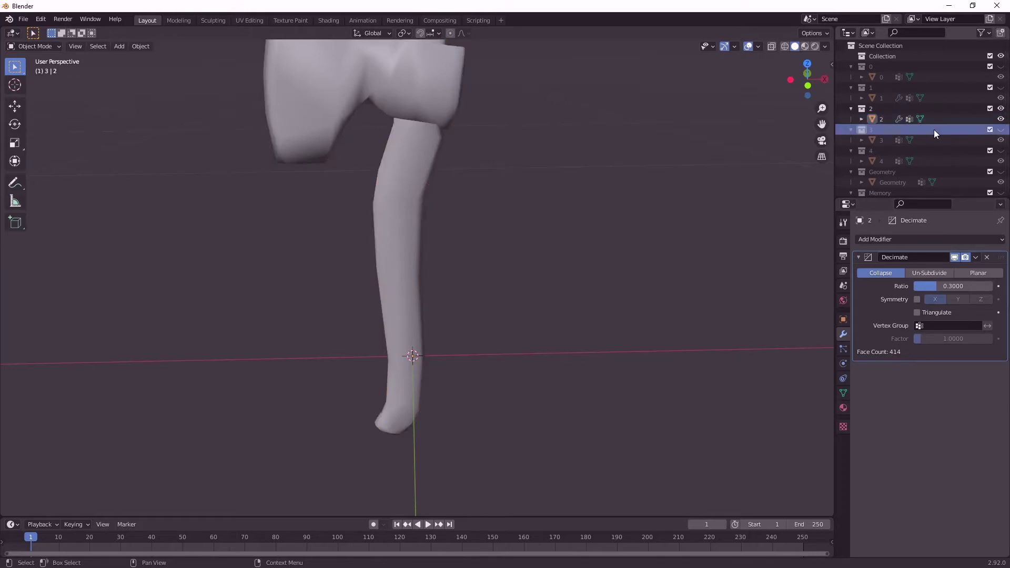
left_click(1000, 110)
left_click(1000, 130)
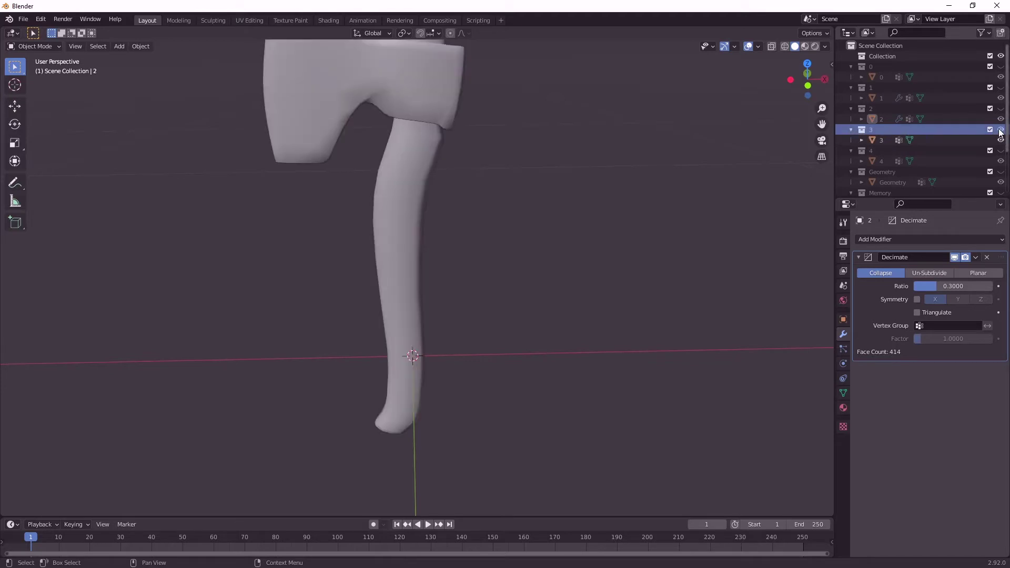
Add a Decimate modifier with ratio 0.15 to the LOD 3 mesh, then swap the visible collection from 3 to 4
left_click(909, 141)
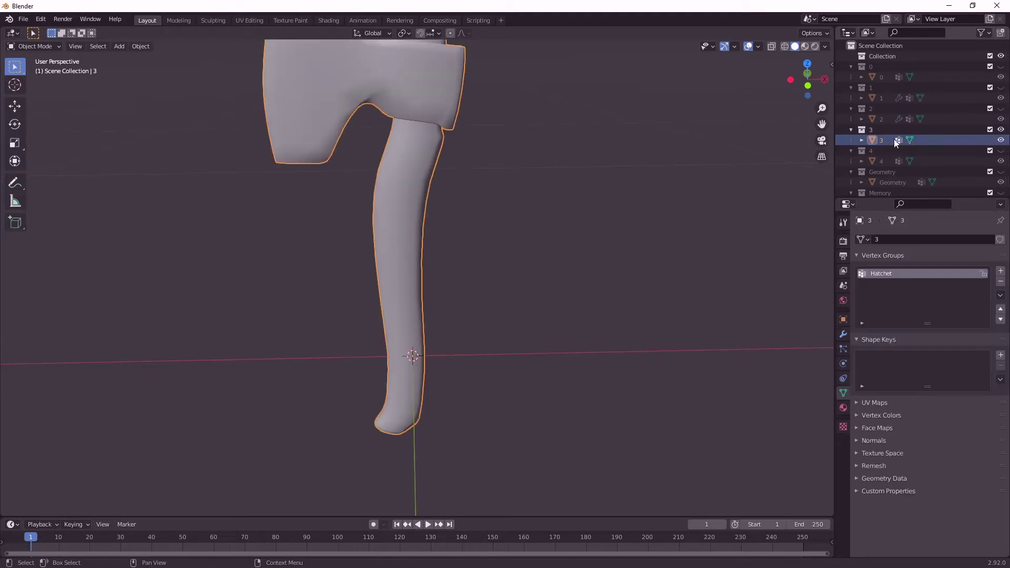
left_click(841, 334)
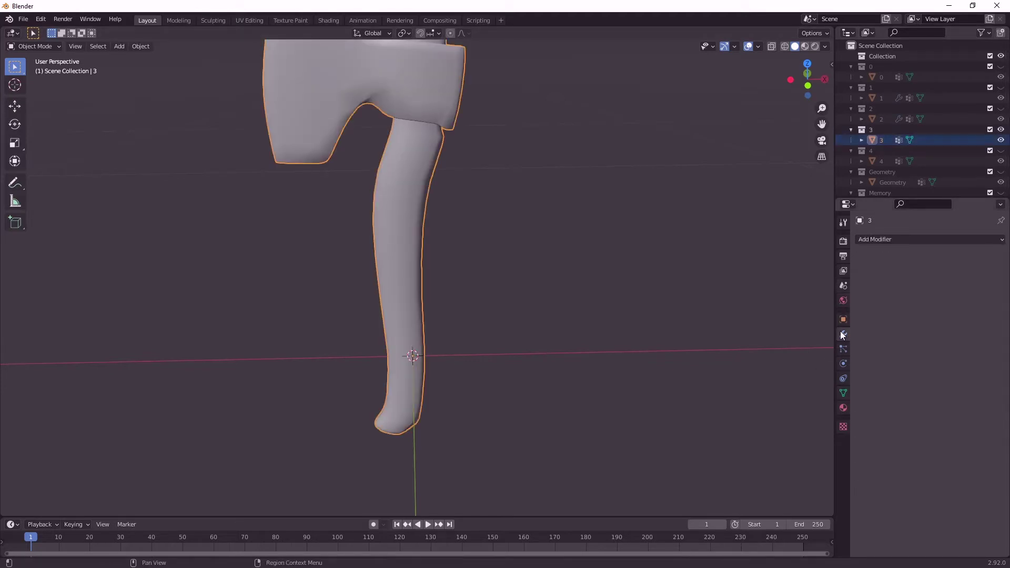
left_click(902, 239)
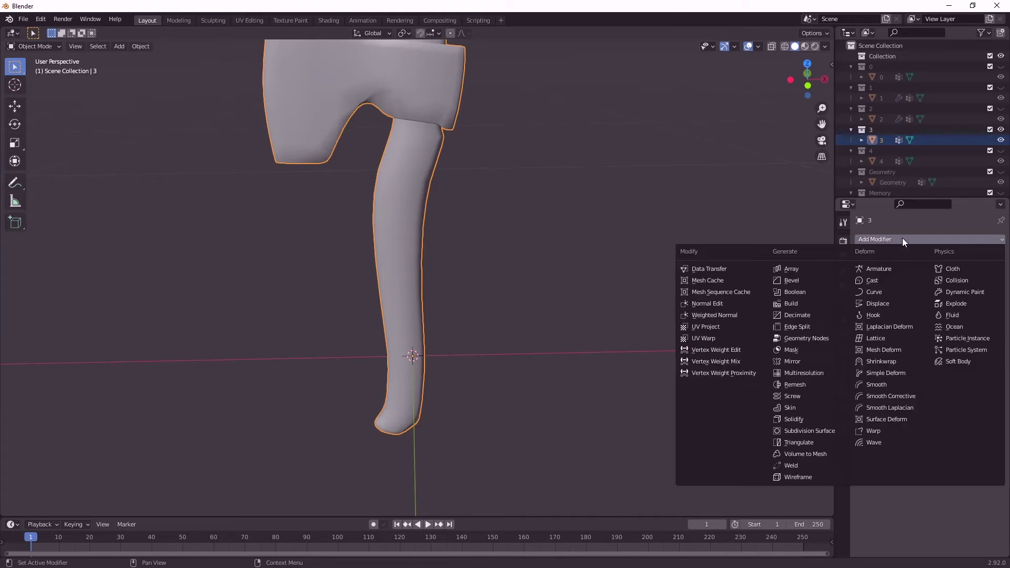
left_click(794, 314)
left_click(961, 286)
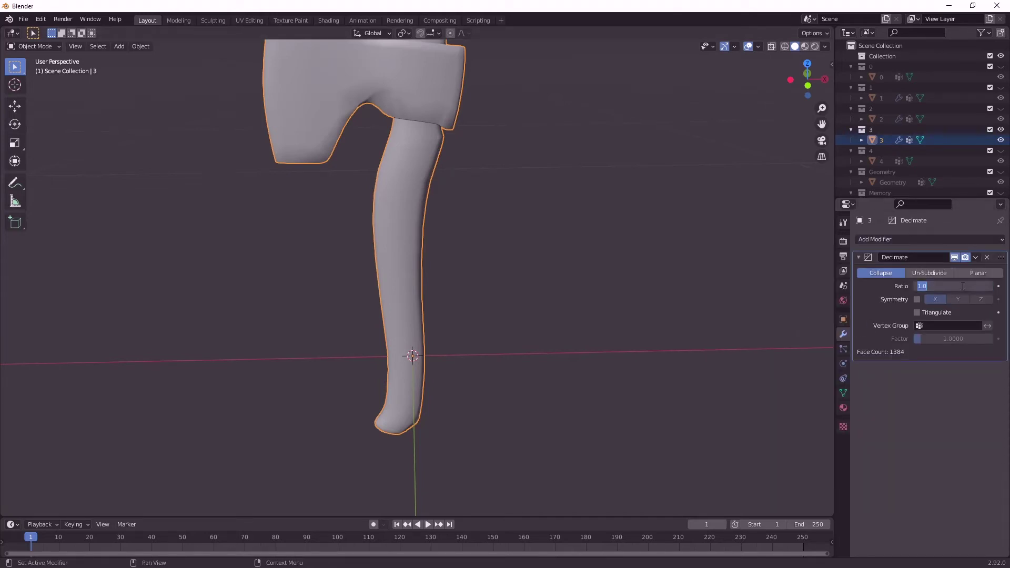
type("0.15")
key("Return")
middle_click_drag(598, 329, 553, 326)
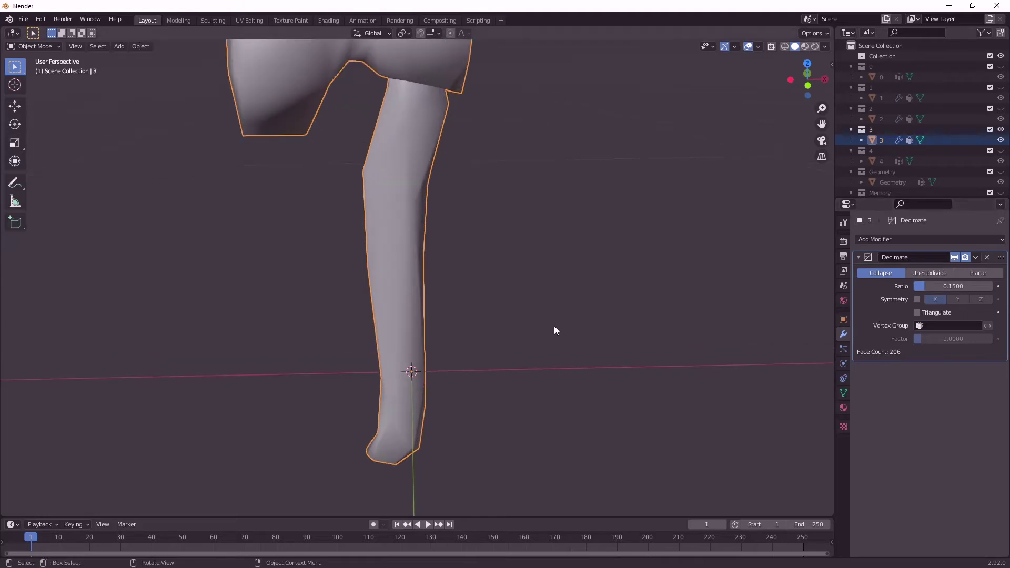
scroll(554, 326, "down", 2)
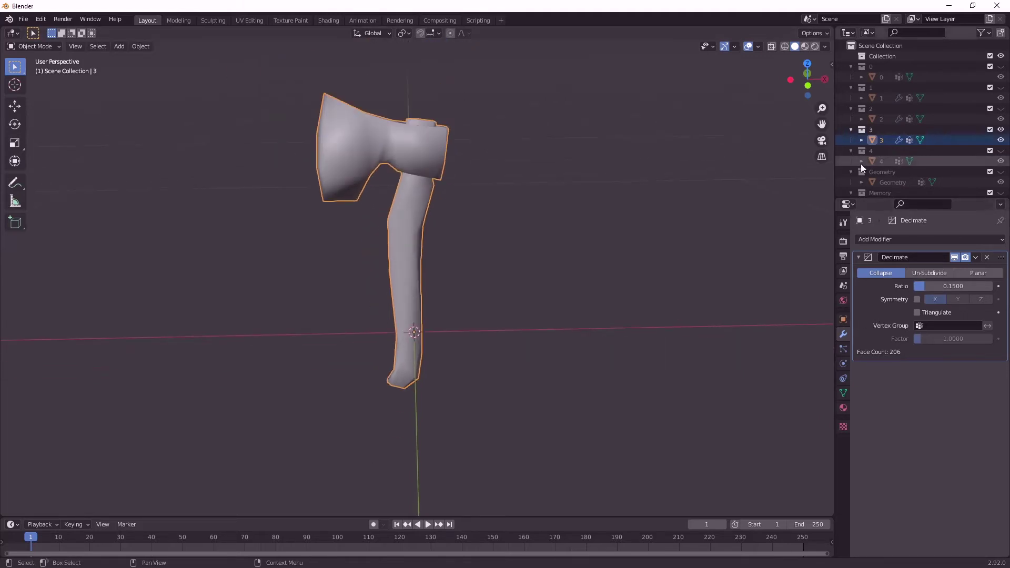
left_click(1000, 130)
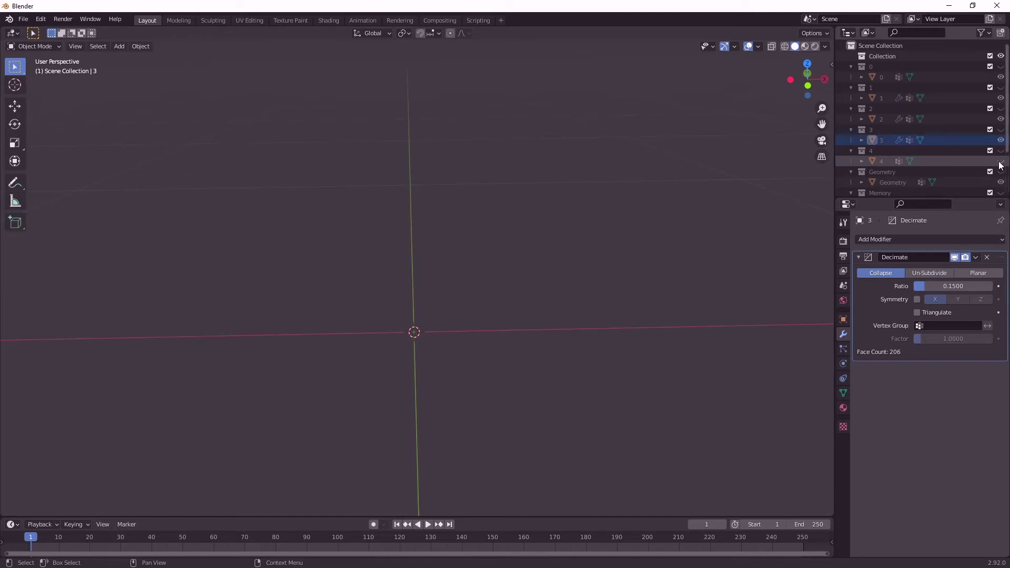
left_click(1001, 151)
Add a Decimate modifier with ratio 0.075 to the LOD 4 mesh and display the hatchet as a wireframe
left_click(910, 161)
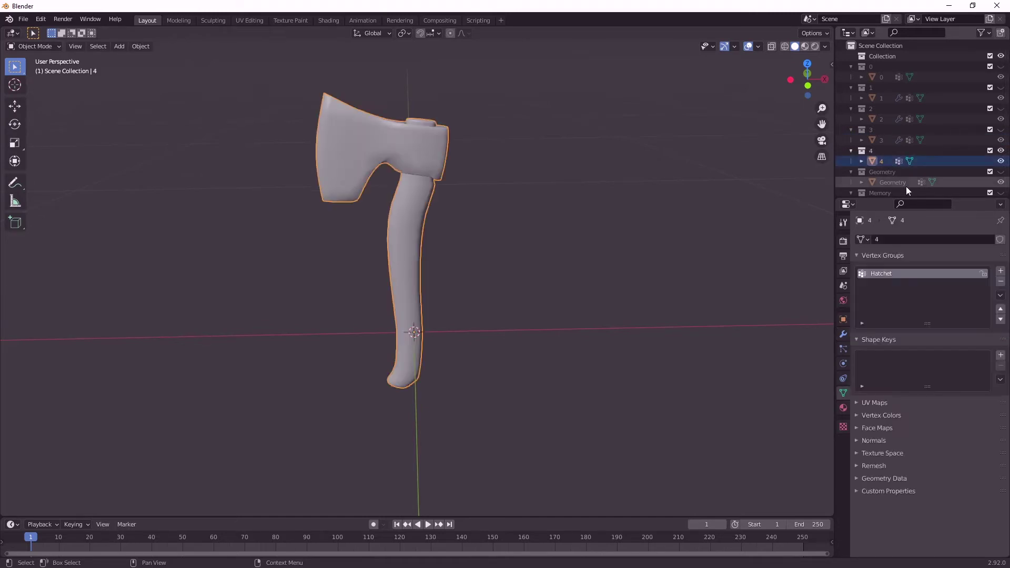
left_click(841, 333)
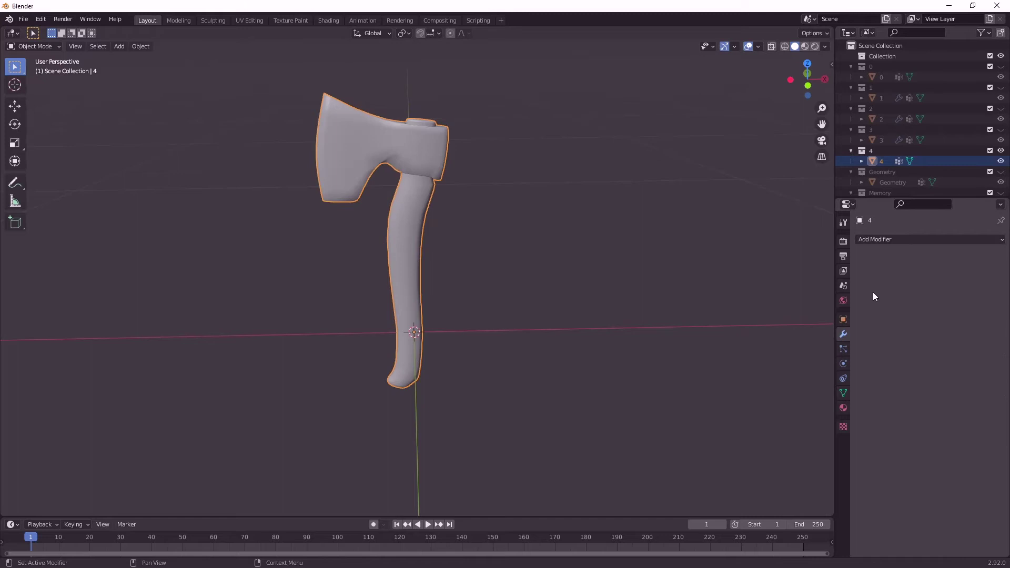
left_click(885, 238)
left_click(806, 314)
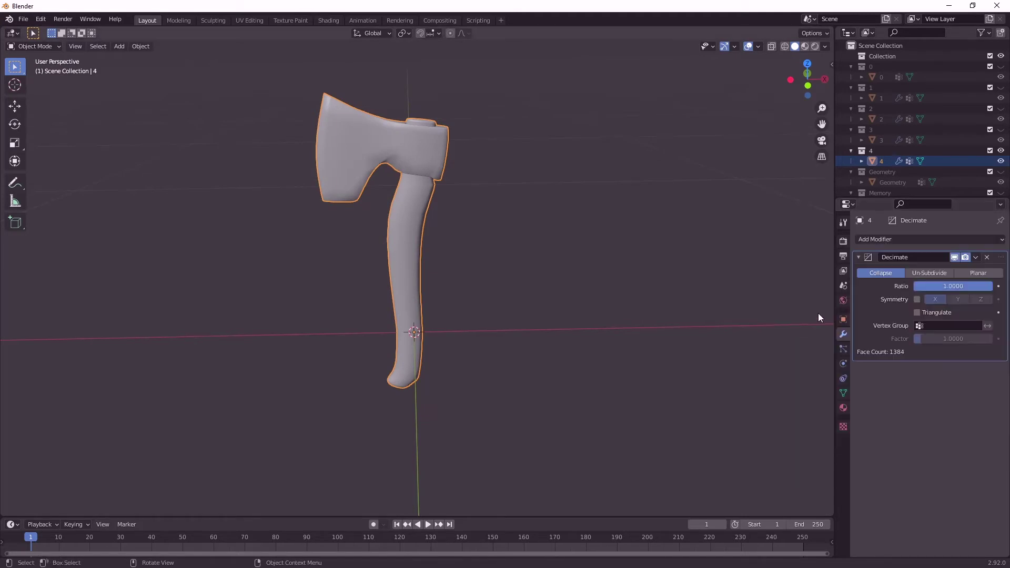
double_click(956, 287)
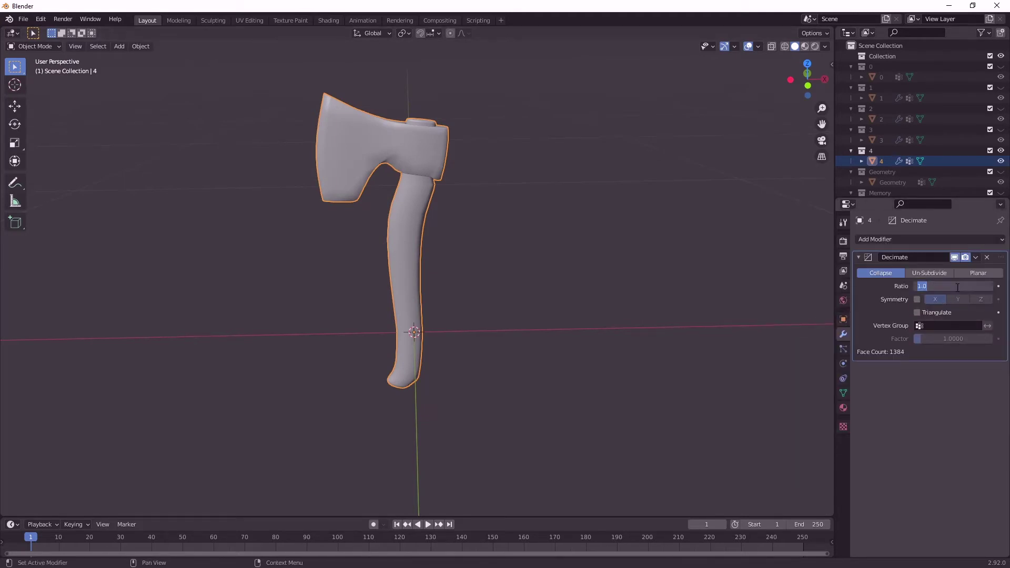
type("0")
key("Return")
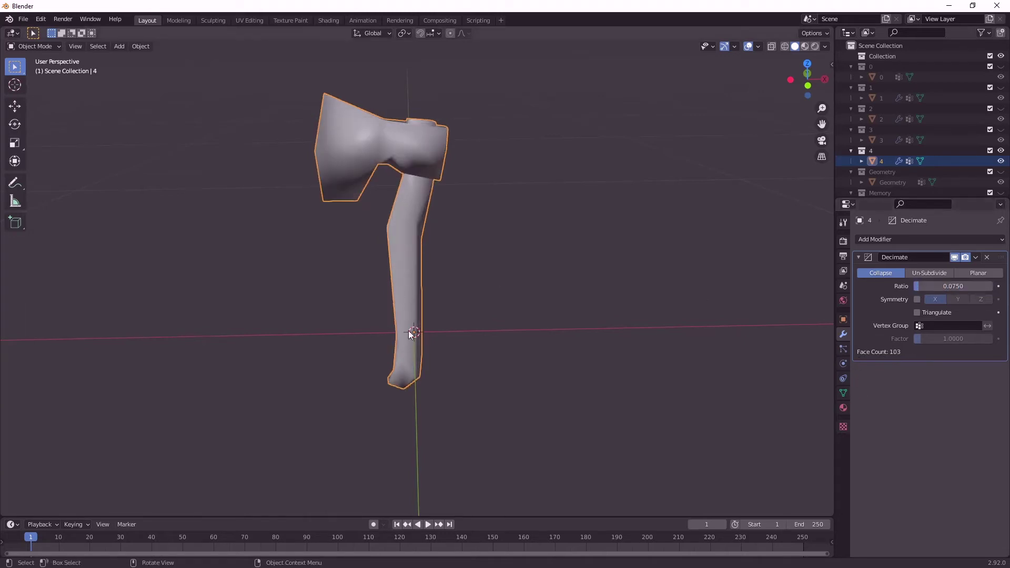
left_click(785, 46)
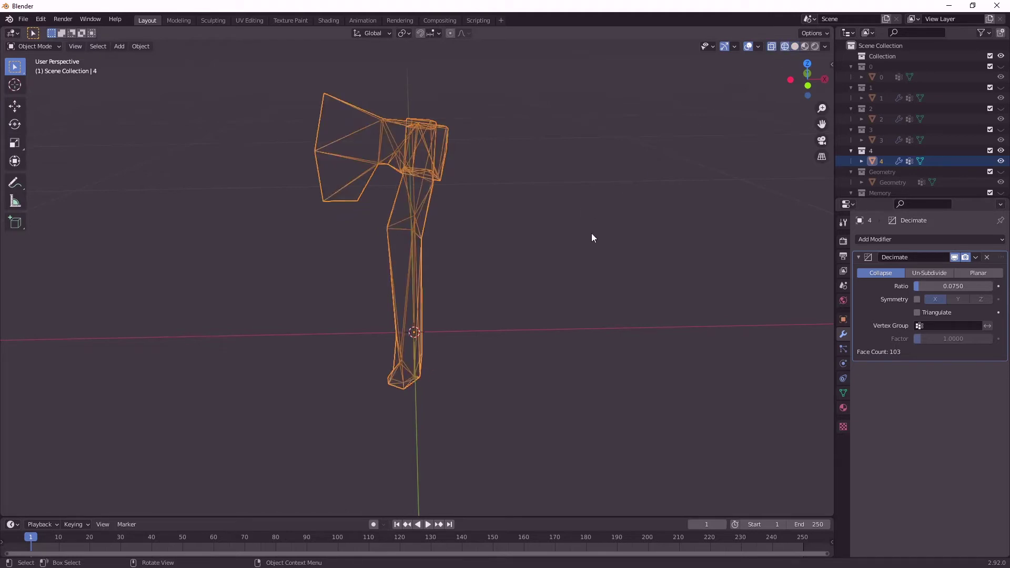
left_click(625, 252)
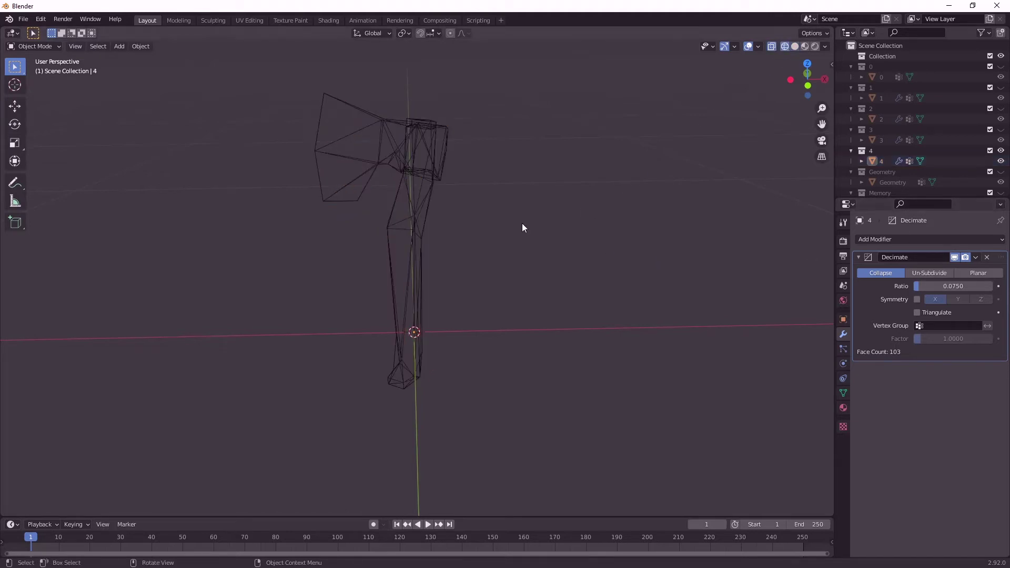
Export the scene as untitled.fbx to the Desktop folder
left_click(23, 19)
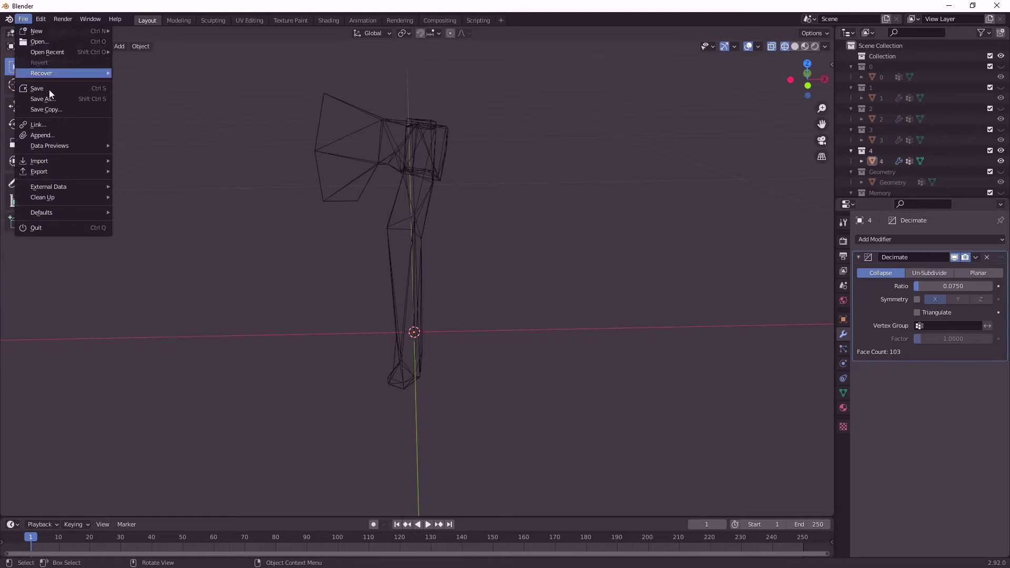
mouse_move(51, 169)
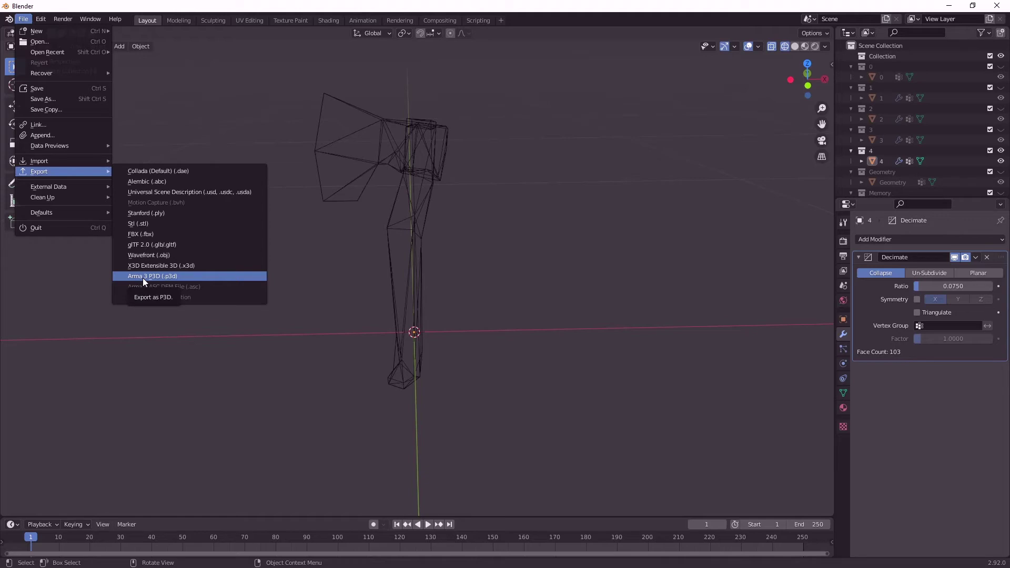
left_click(139, 233)
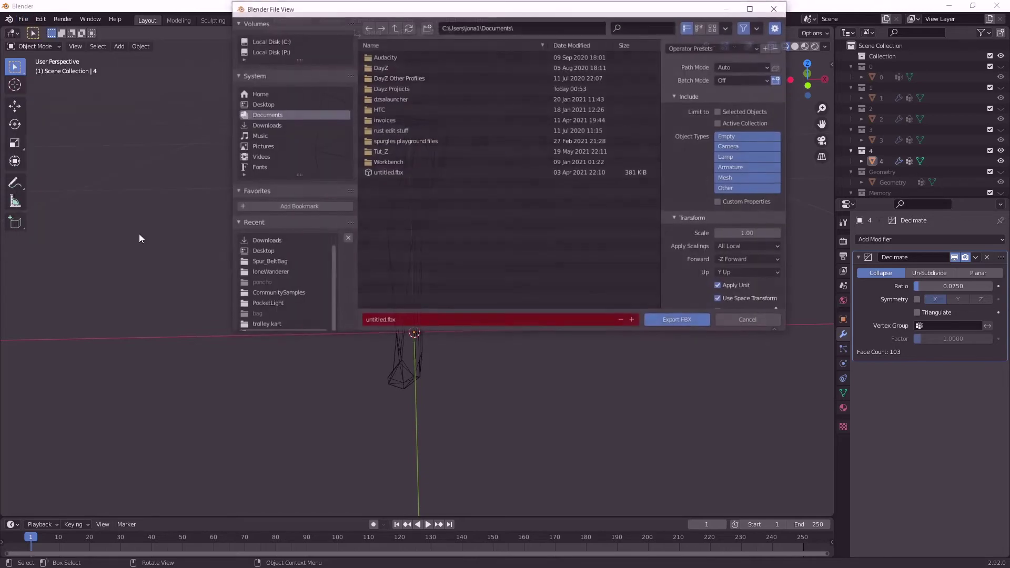
left_click(267, 106)
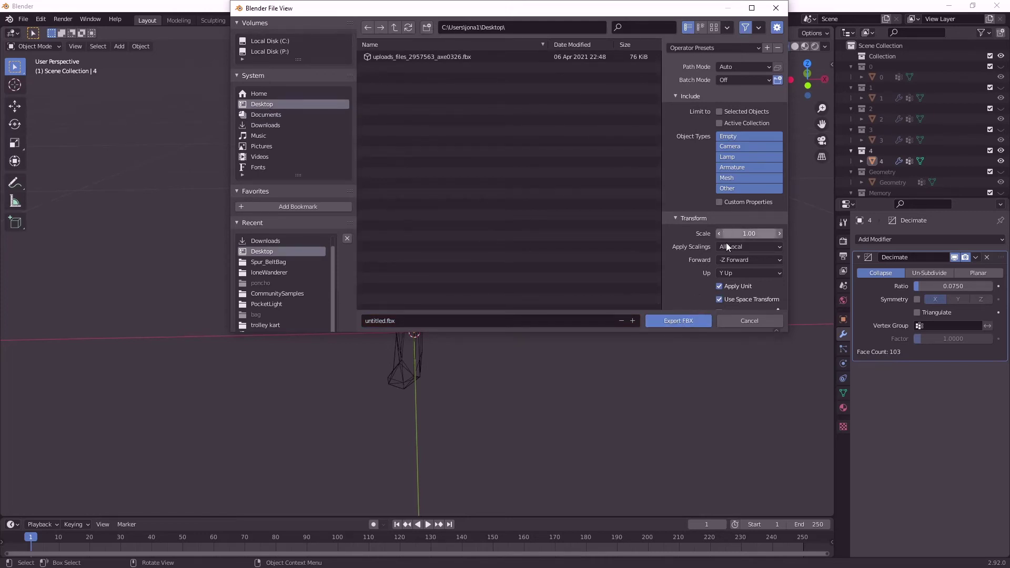
left_click(670, 321)
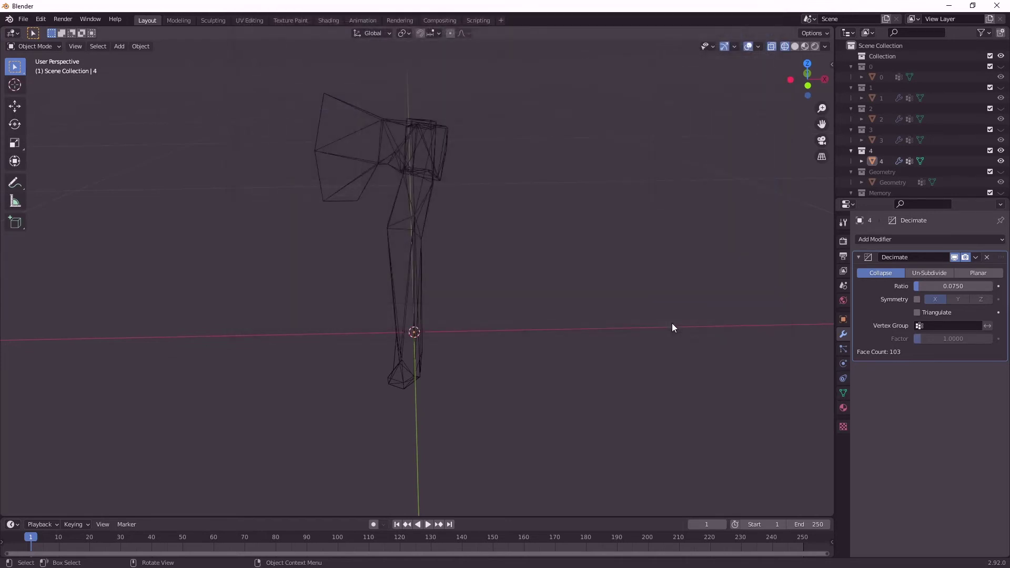
Minimise Blender, launch Object Builder from DayZ Tools and close the extra Object Builder window
left_click(948, 6)
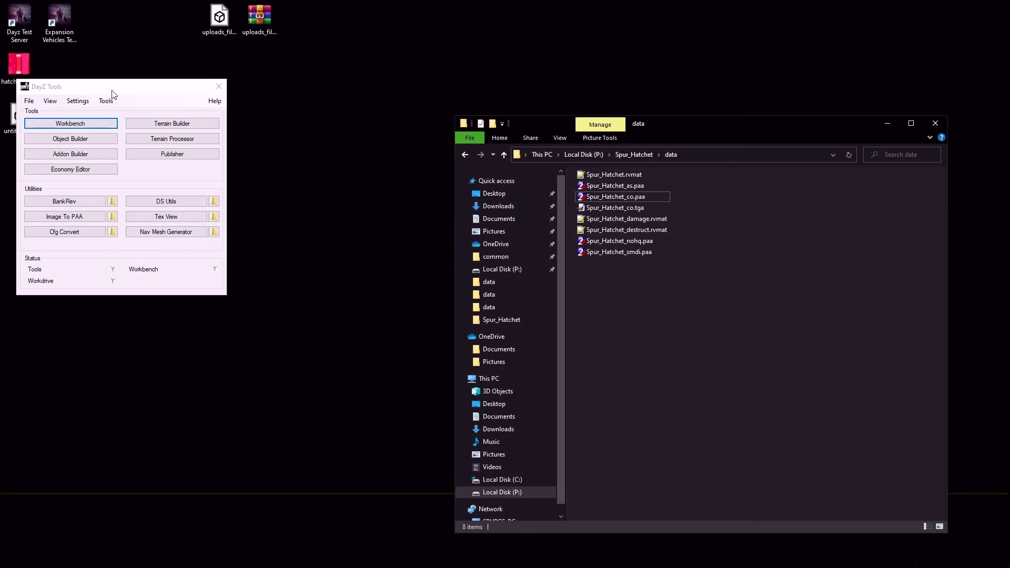
left_click_drag(111, 90, 233, 80)
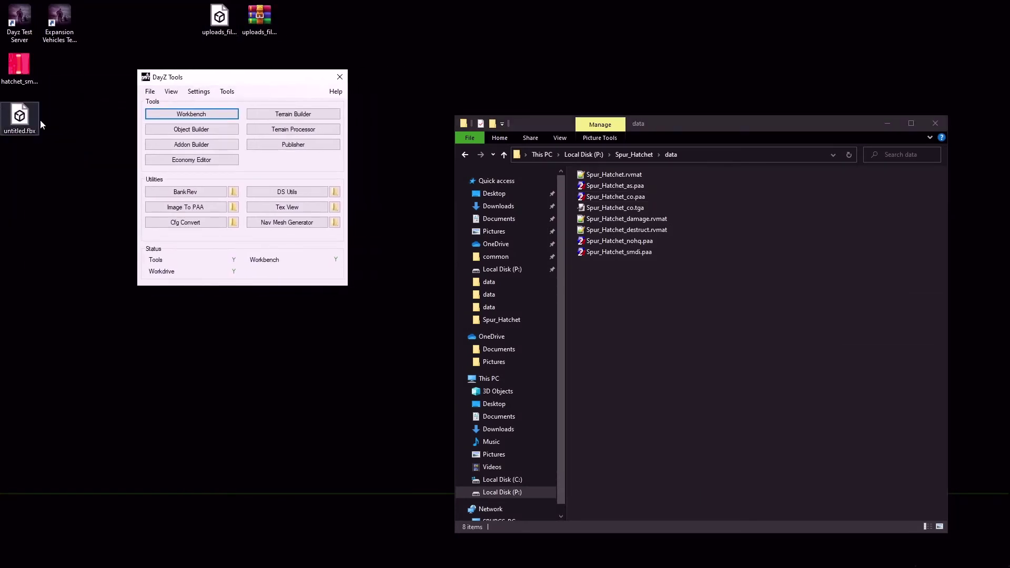
left_click(177, 133)
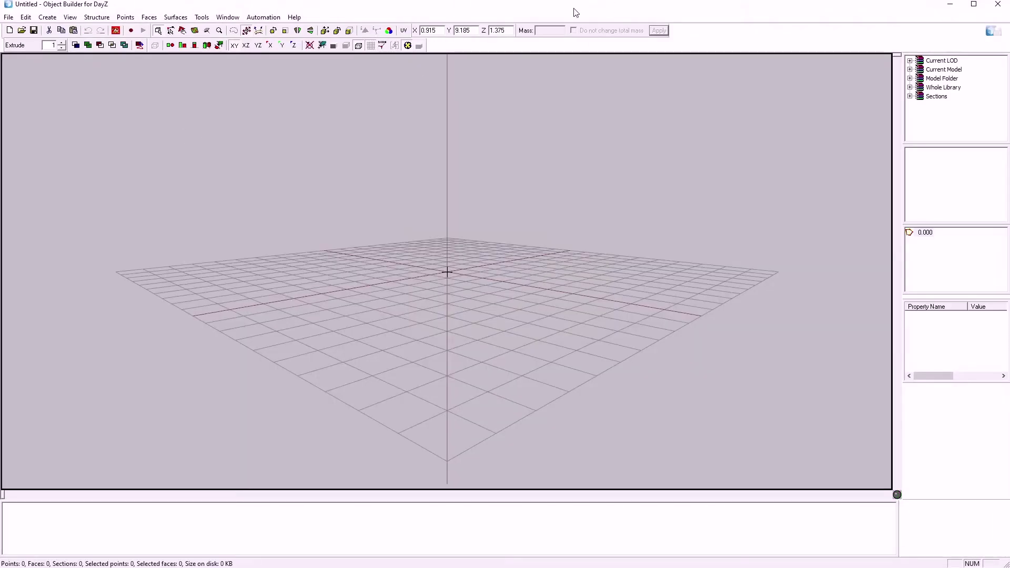
left_click_drag(576, 12, 579, 282)
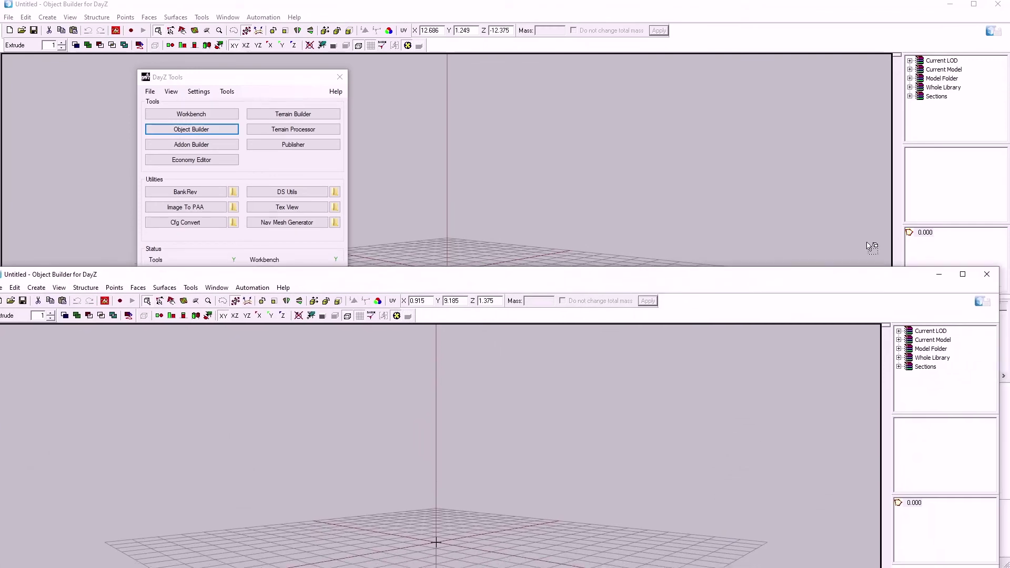
left_click(986, 274)
Start an FBX import in the empty Object Builder document and choose untitled.fbx from the Desktop
left_click(15, 21)
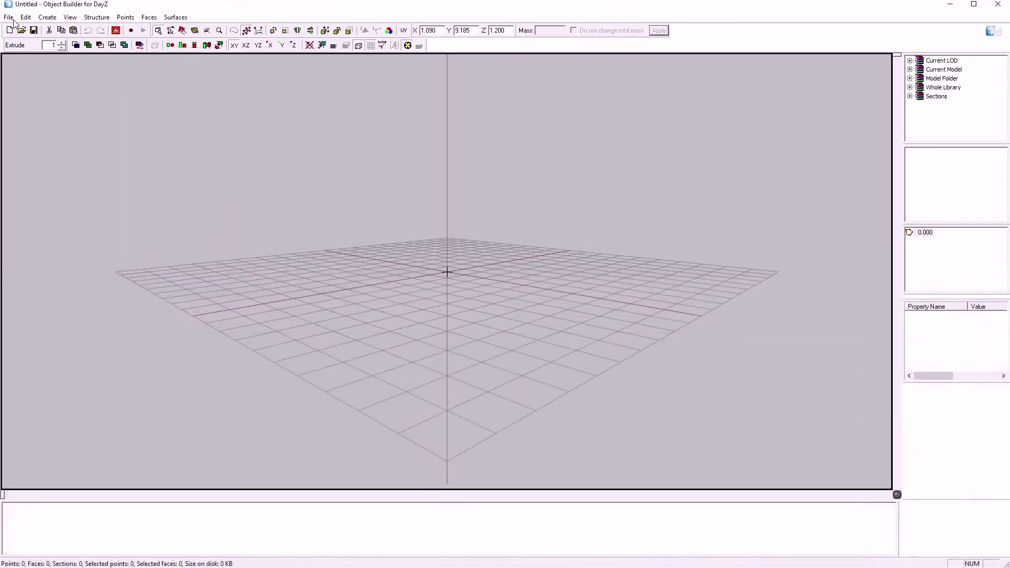
left_click(13, 19)
mouse_move(69, 109)
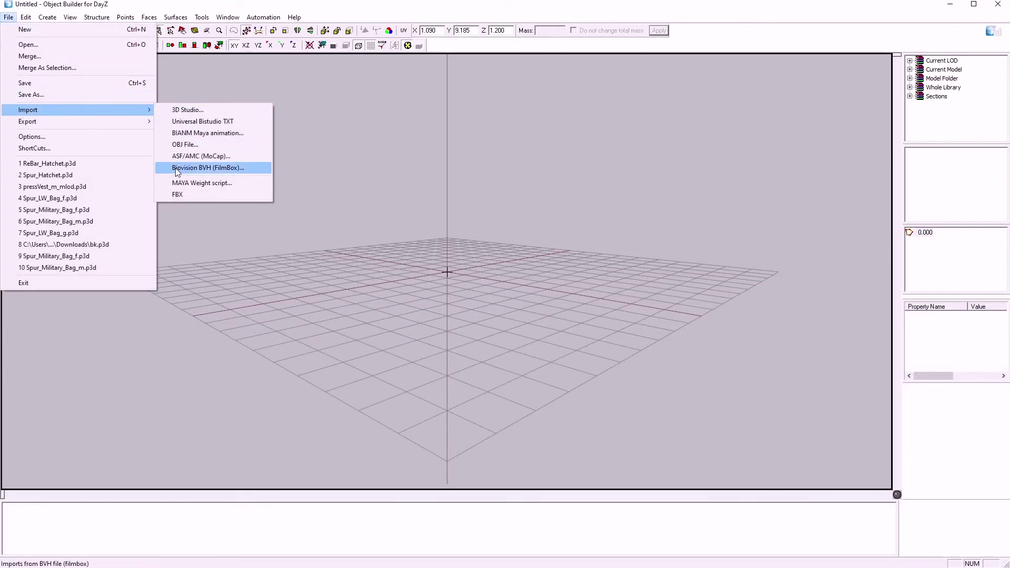
left_click(177, 194)
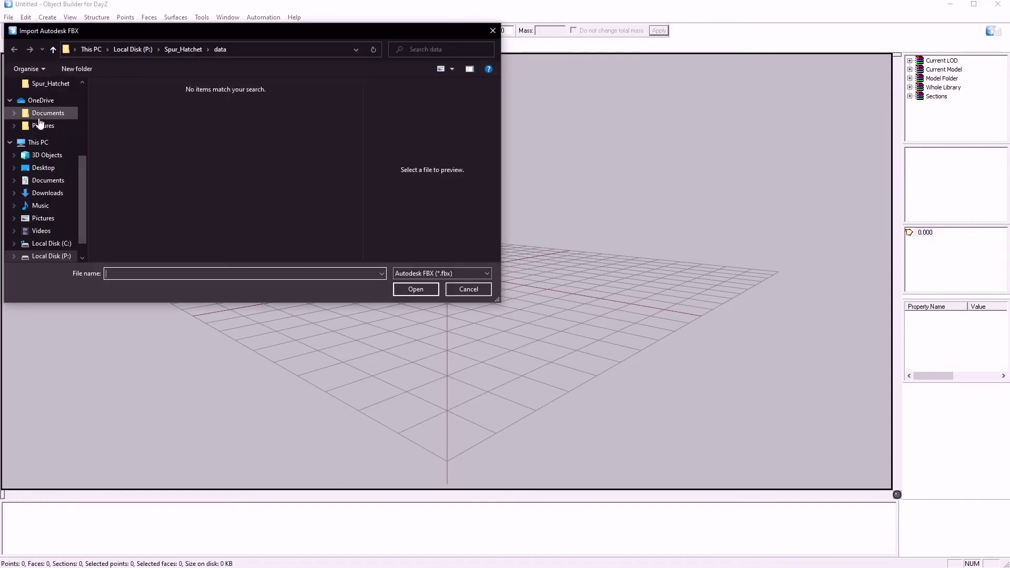
scroll(49, 109, "up", 2)
scroll(46, 107, "up", 4)
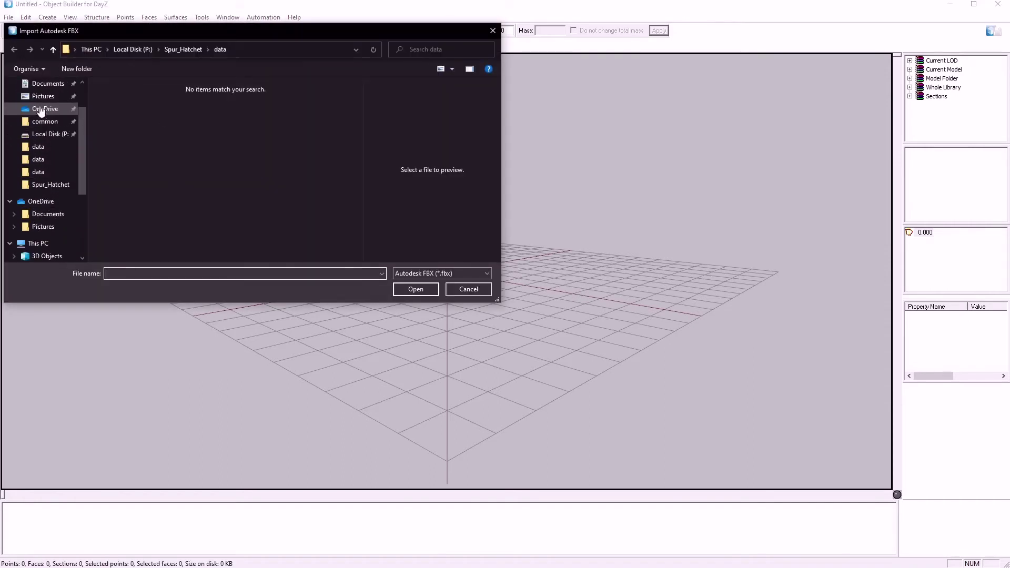
left_click(43, 105)
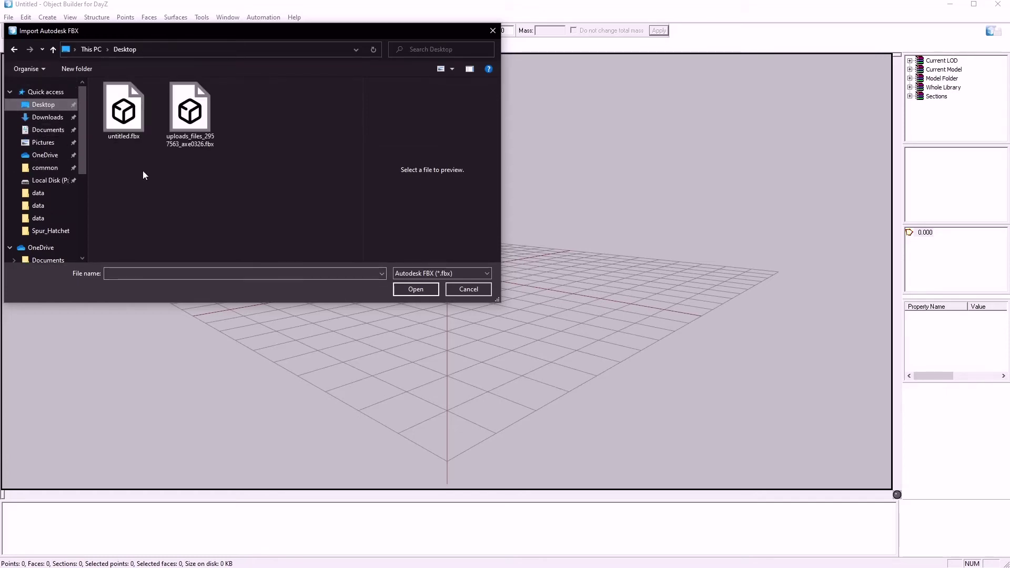
double_click(123, 120)
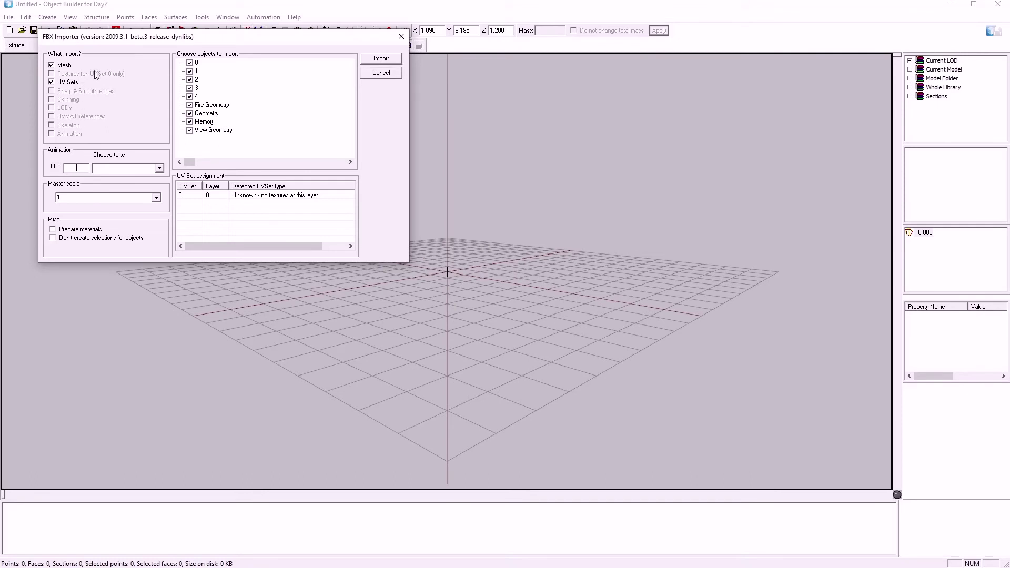
Try importing only objects 1 to 4 at master scale 1, then undo the import
left_click(190, 63)
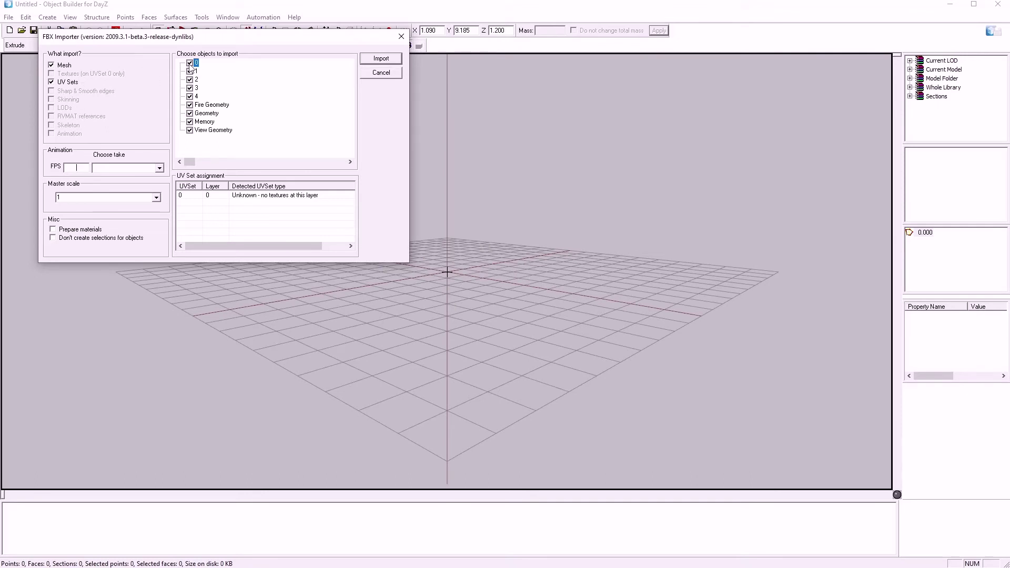
left_click(190, 104)
left_click(190, 113)
left_click(190, 122)
left_click(190, 130)
left_click(377, 63)
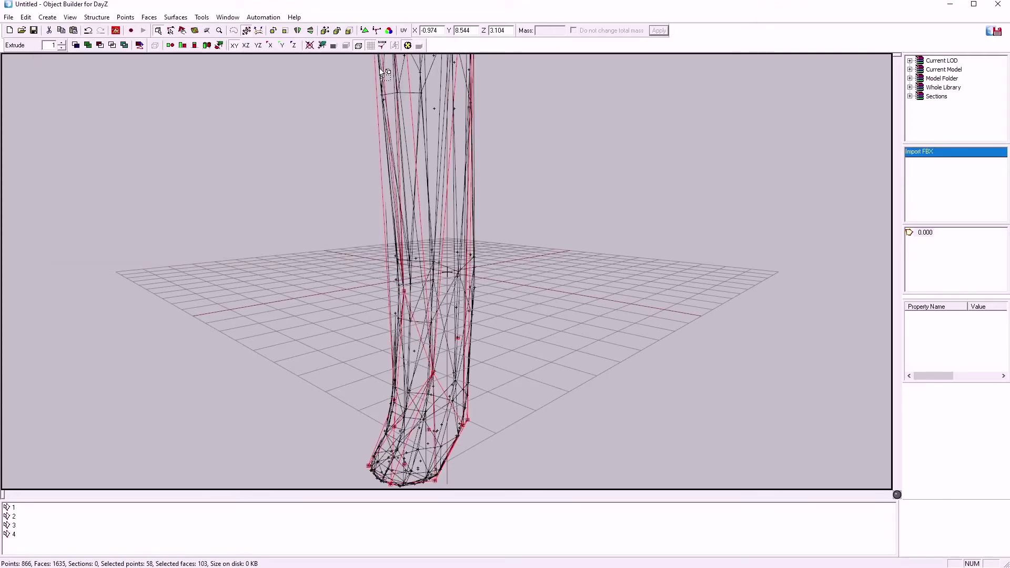
key("ctrl+z")
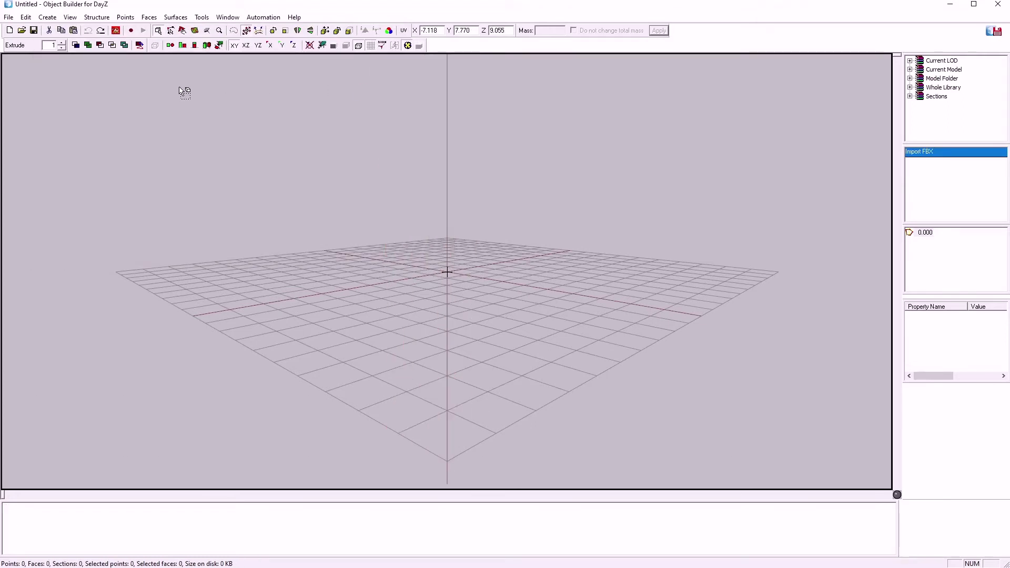
Start the FBX import of untitled.fbx from the Desktop again with the master scale set to 0.01
left_click(8, 17)
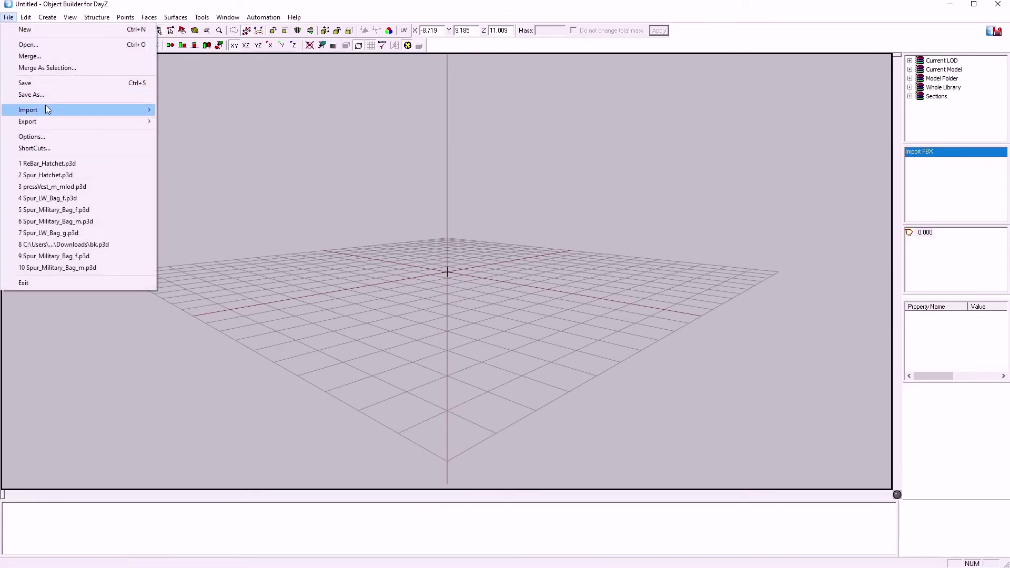
mouse_move(73, 111)
left_click(175, 195)
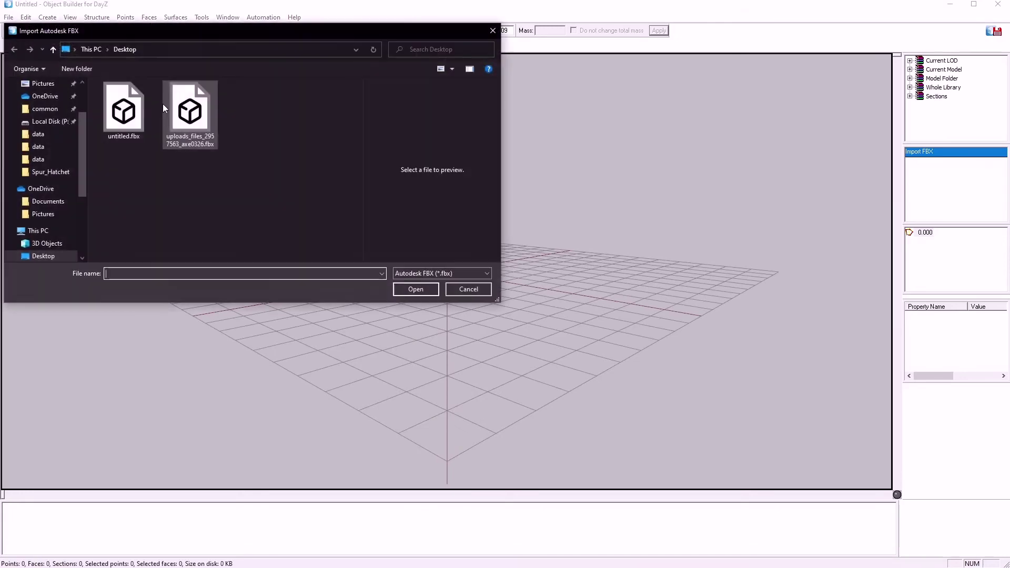
double_click(122, 111)
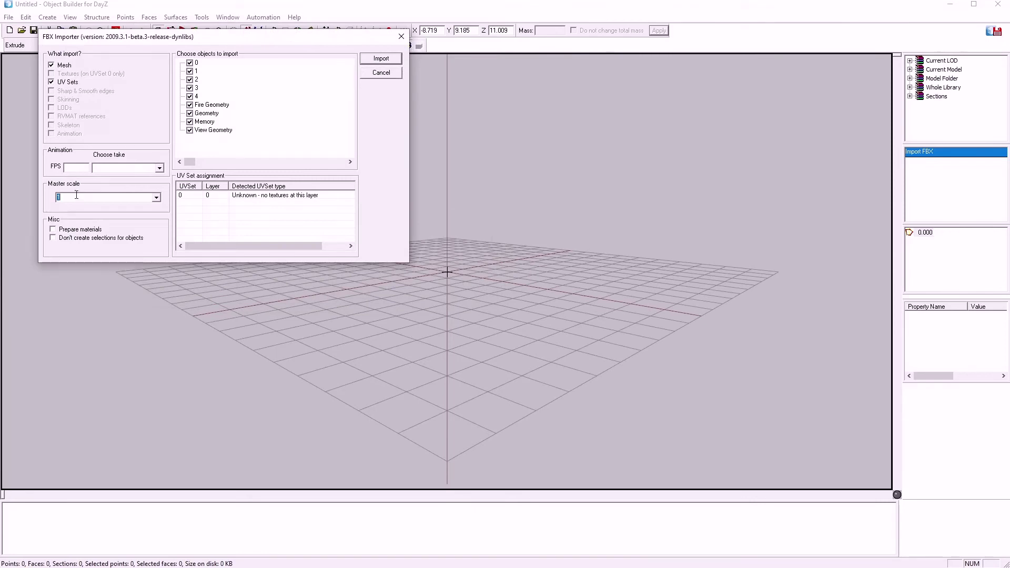
left_click(78, 195)
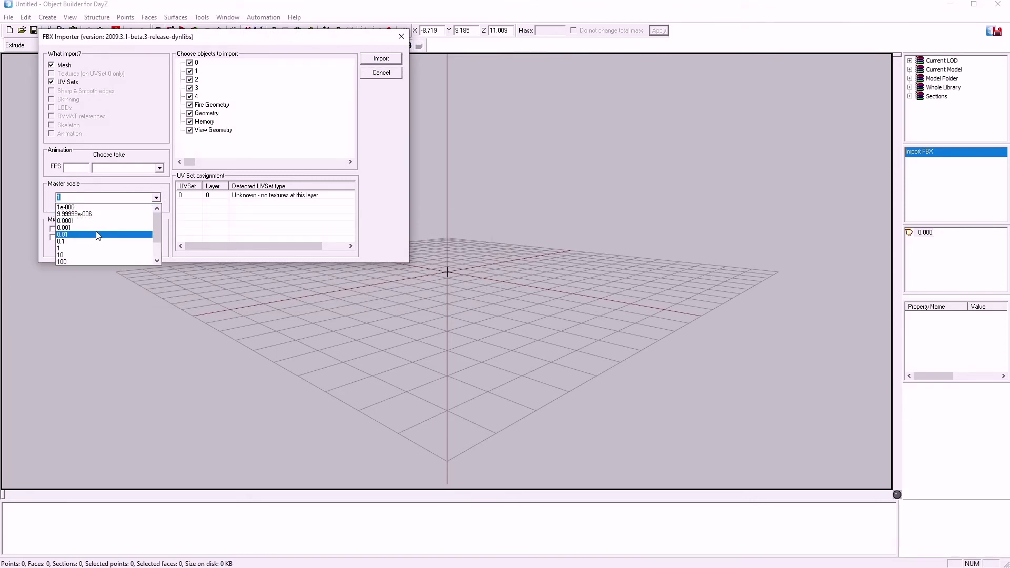
left_click(79, 233)
Exclude object 0, Fire Geometry, Geometry, Memory and View Geometry, and import only objects 1 to 4
left_click(189, 130)
left_click(190, 121)
left_click(189, 113)
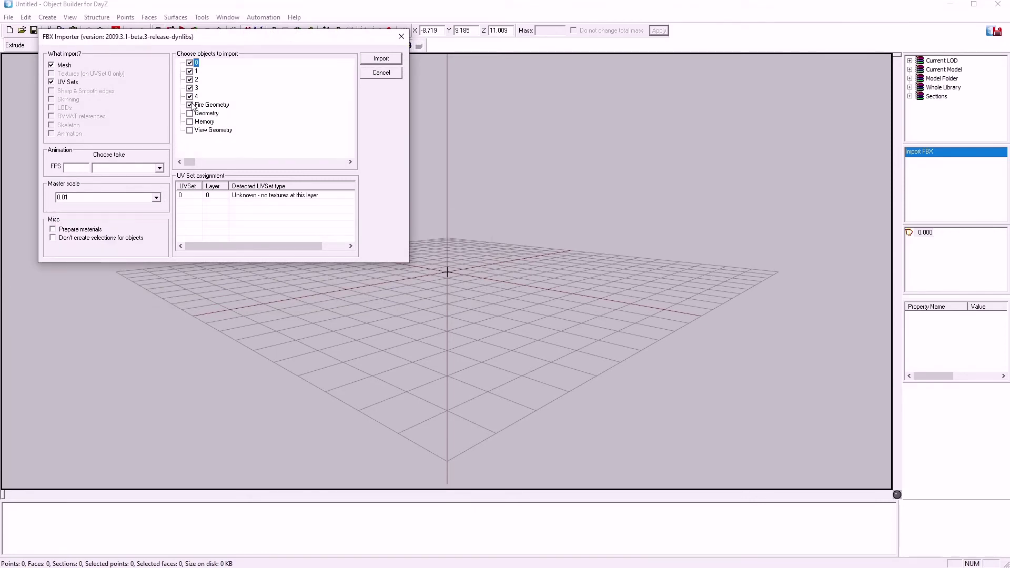
left_click(189, 104)
left_click(190, 63)
left_click(381, 59)
scroll(453, 231, "down", 2)
scroll(447, 242, "up", 5)
scroll(447, 242, "up", 5)
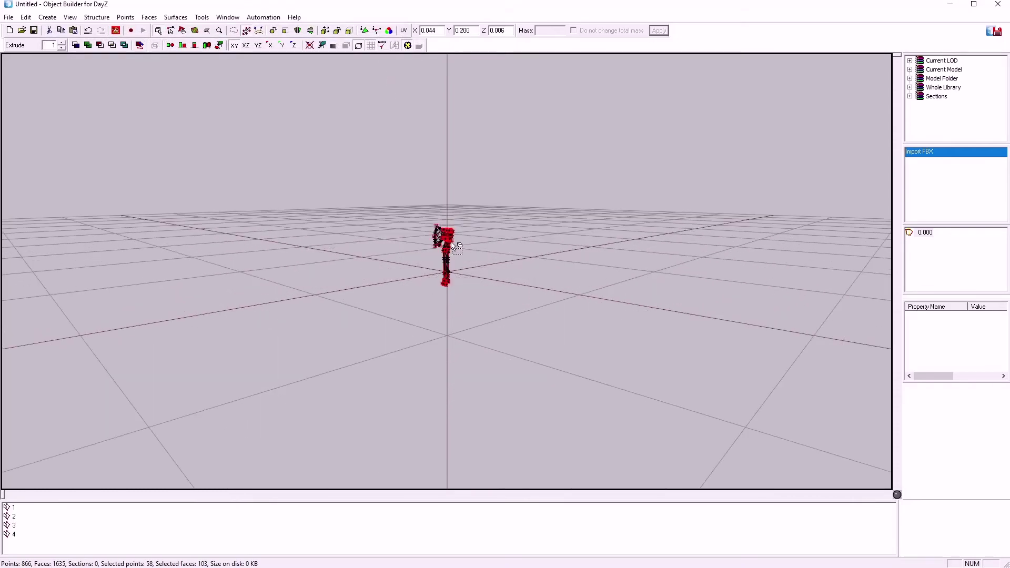
scroll(429, 241, "down", 2)
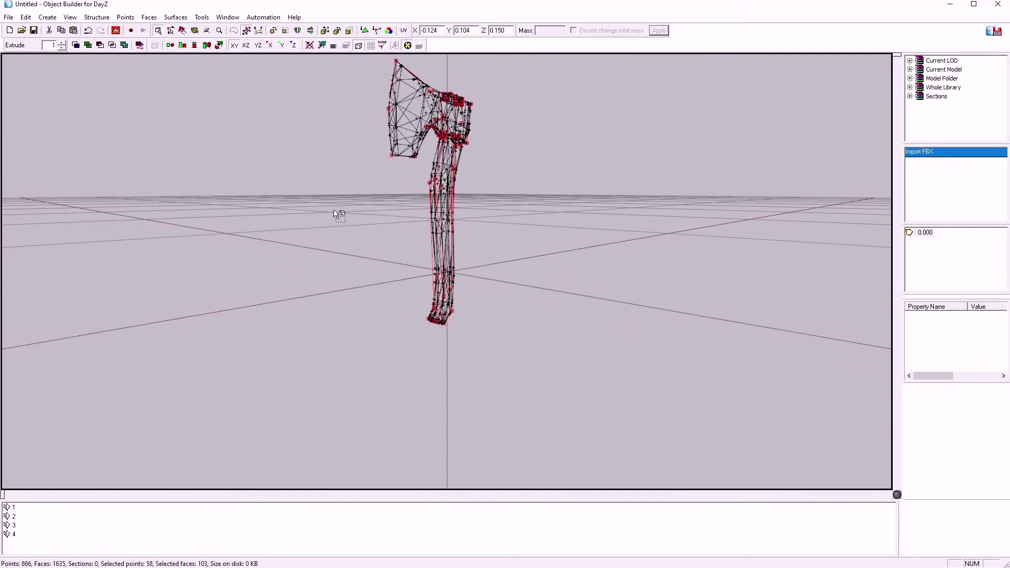
Copy the mesh of selection 1 and paste it into LOD 1.000 of Spur_Hatchet.p3d in place of the existing mesh
double_click(14, 507)
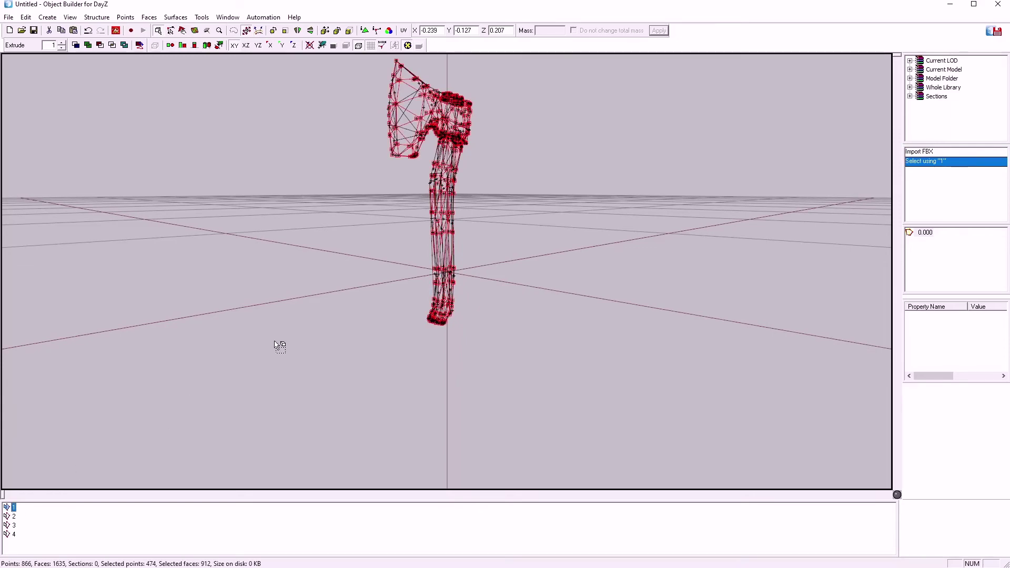
left_click(950, 4)
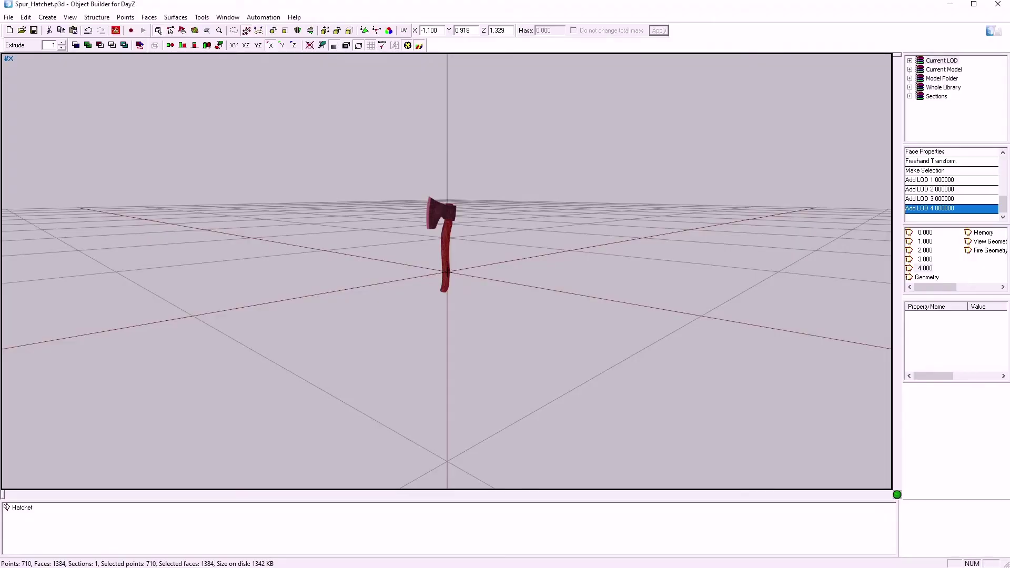
left_click(915, 243)
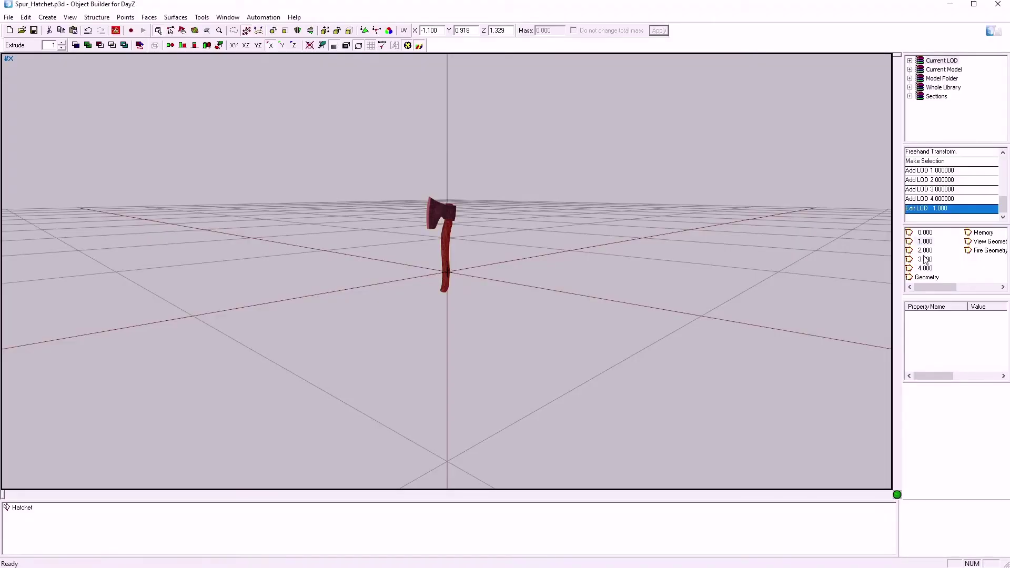
key("Delete")
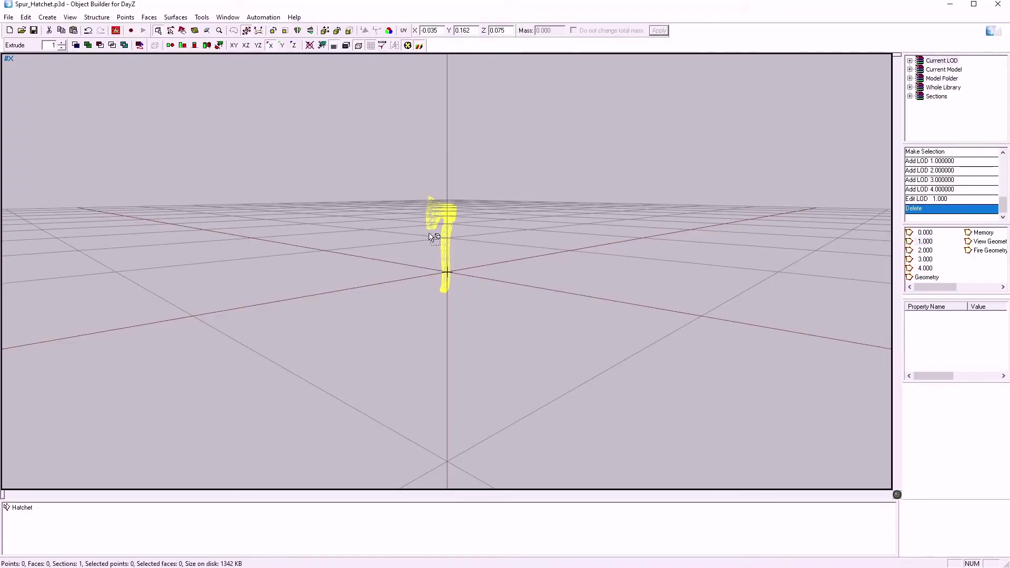
key("ctrl+v")
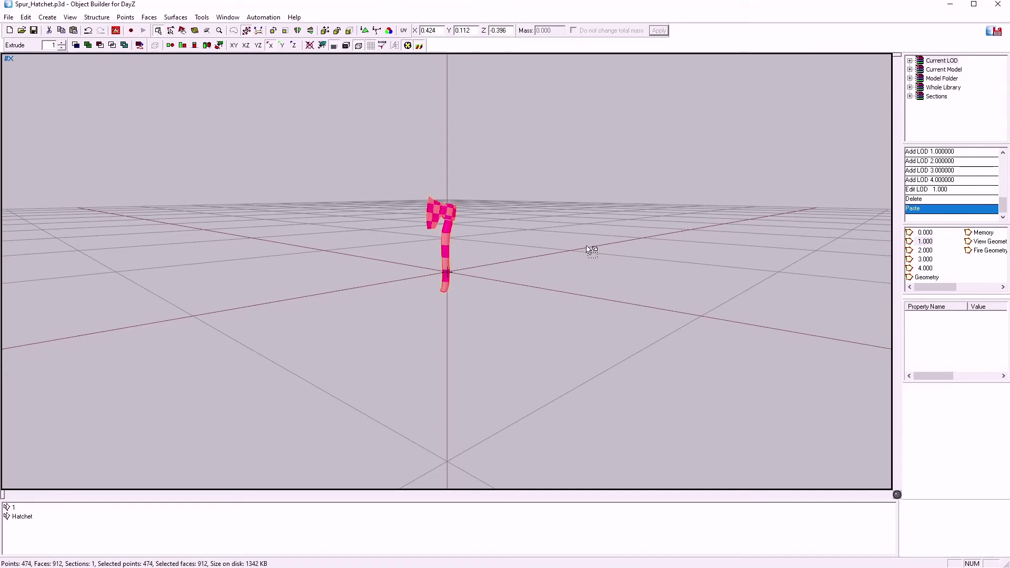
Copy the mesh of selection 2 from the imported model and replace the mesh in LOD 2.000 of Spur_Hatchet.p3d with it
left_click(909, 252)
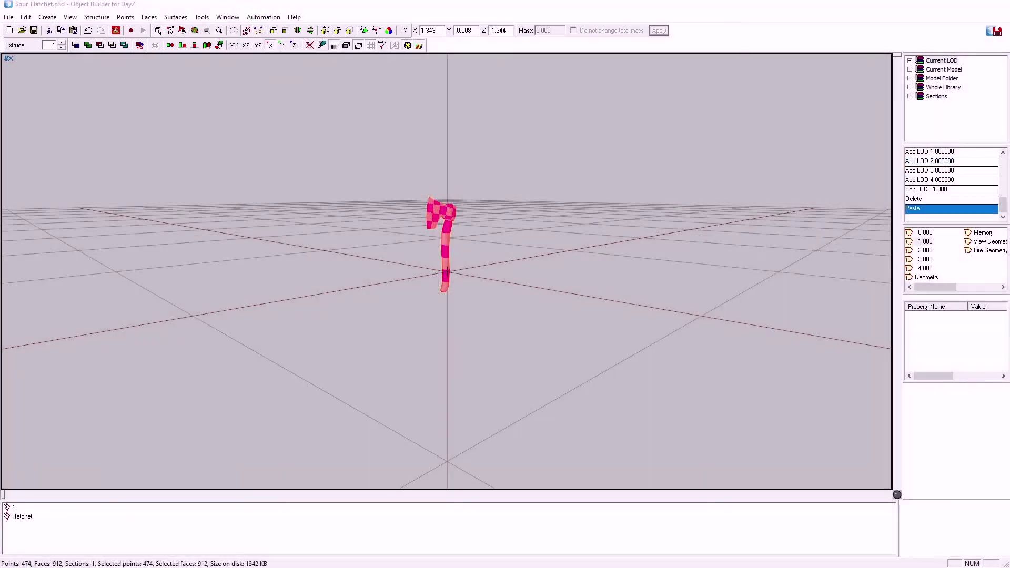
left_click(910, 439)
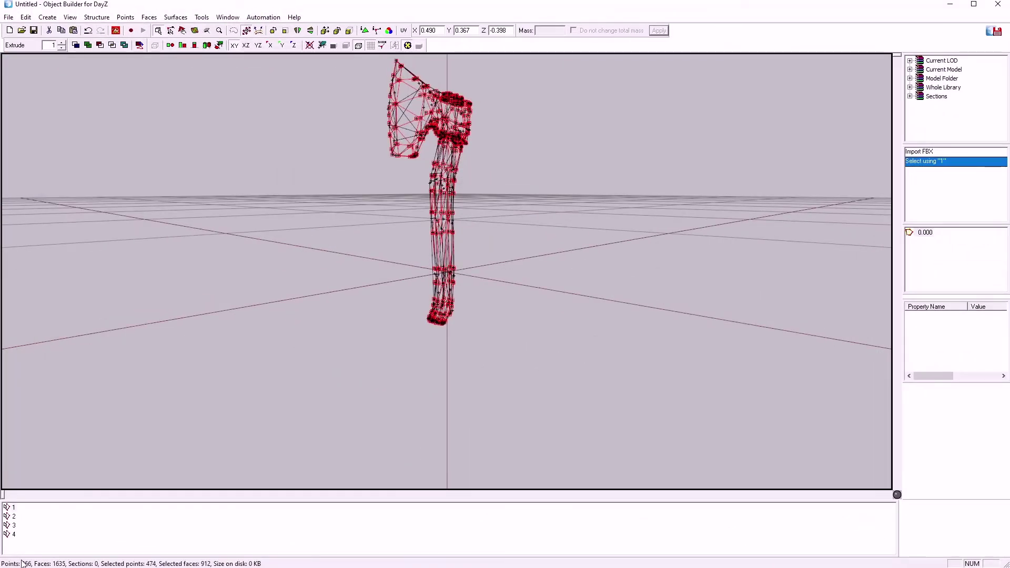
left_click(14, 516)
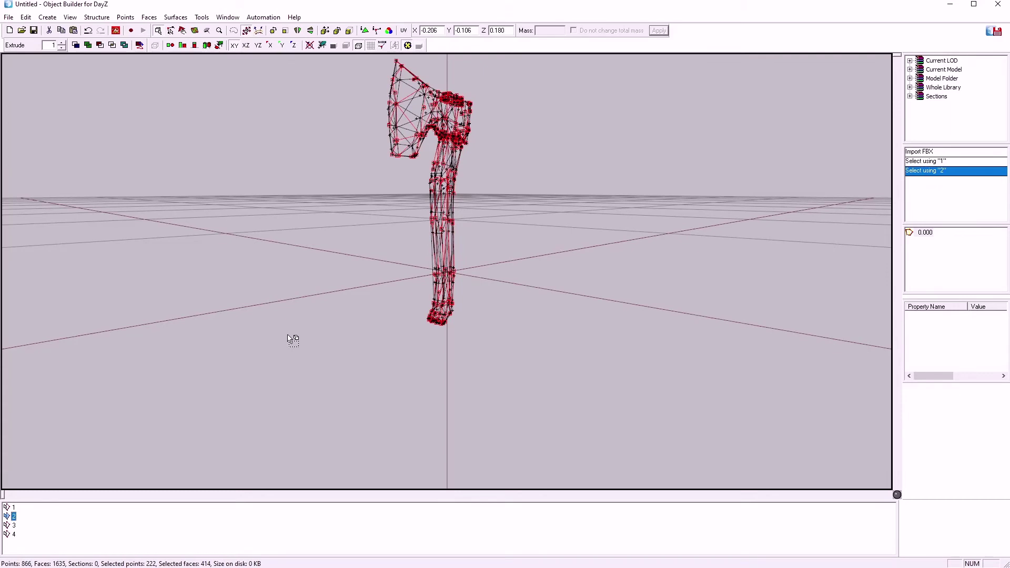
left_click(950, 4)
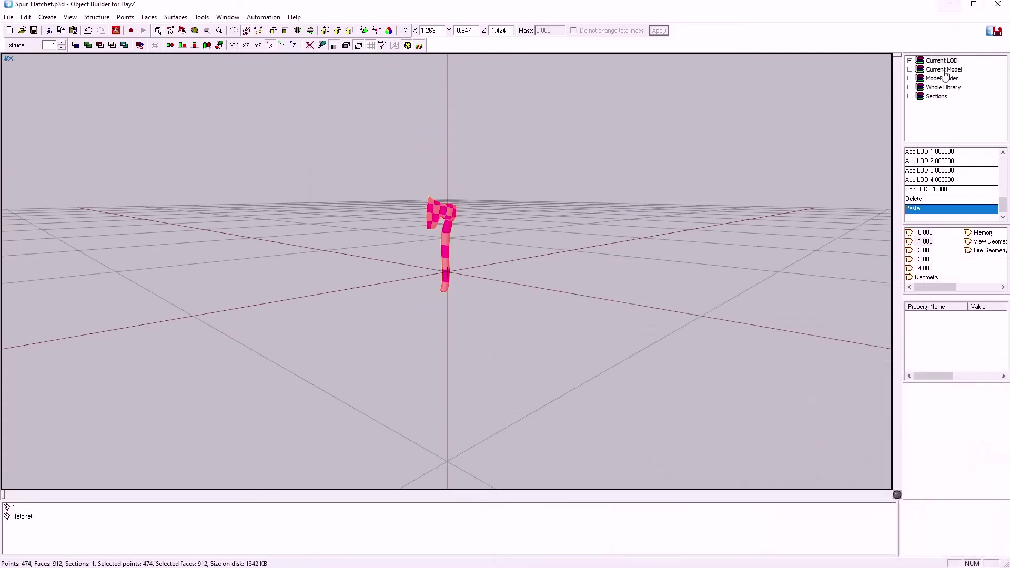
left_click(922, 251)
key("Delete")
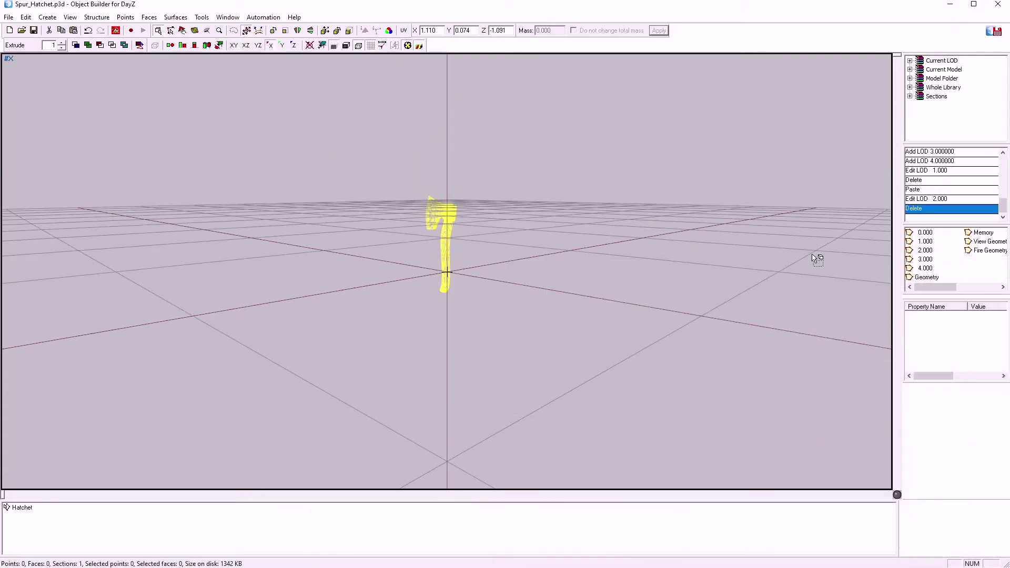
key("ctrl+v")
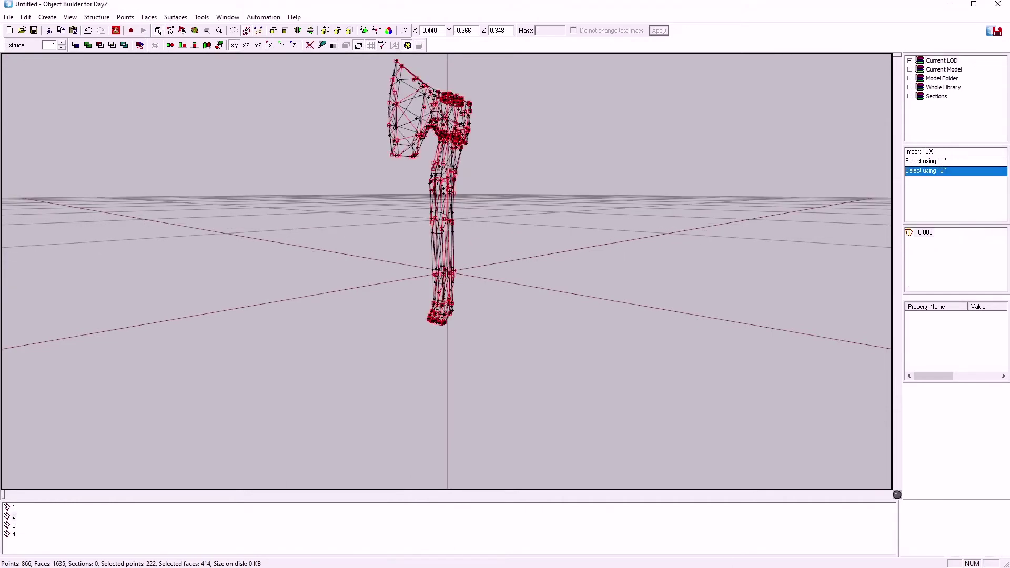
Copy selection 3 from the imported model into LOD 3.000 of Spur_Hatchet.p3d and delete the old Hatchet selection's mesh there
left_click(13, 525)
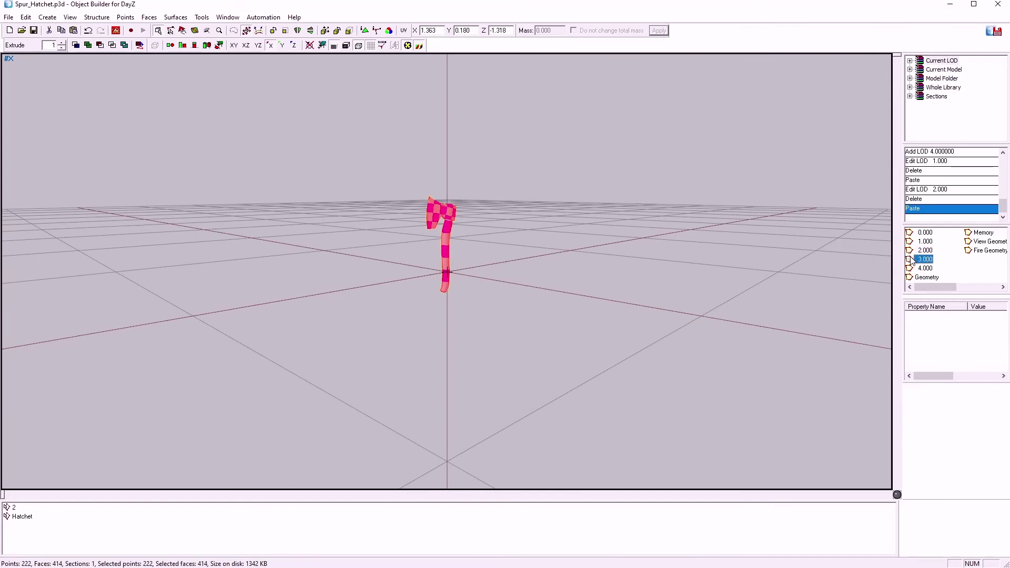
key("ctrl+v")
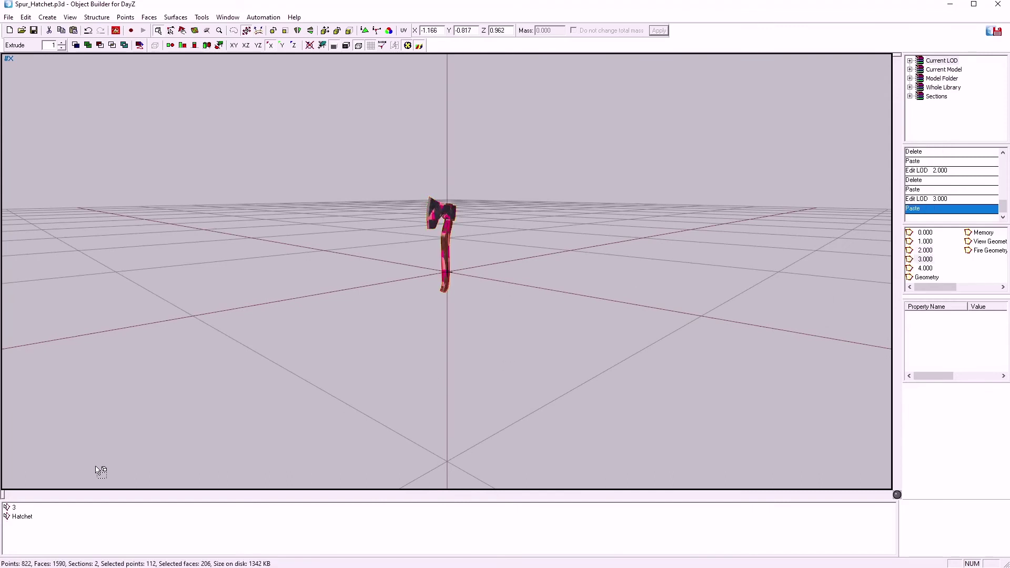
left_click(22, 516)
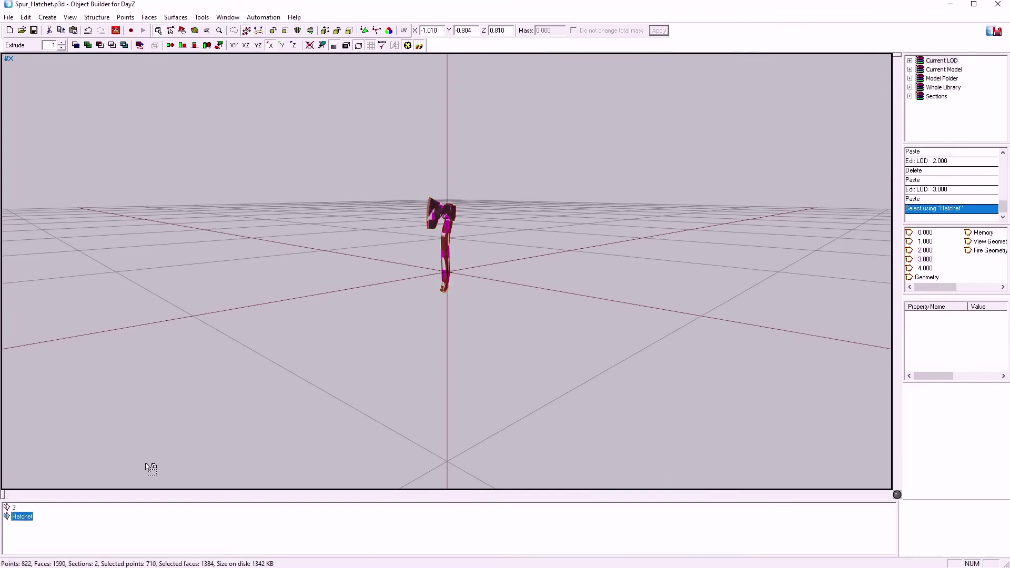
key("Delete")
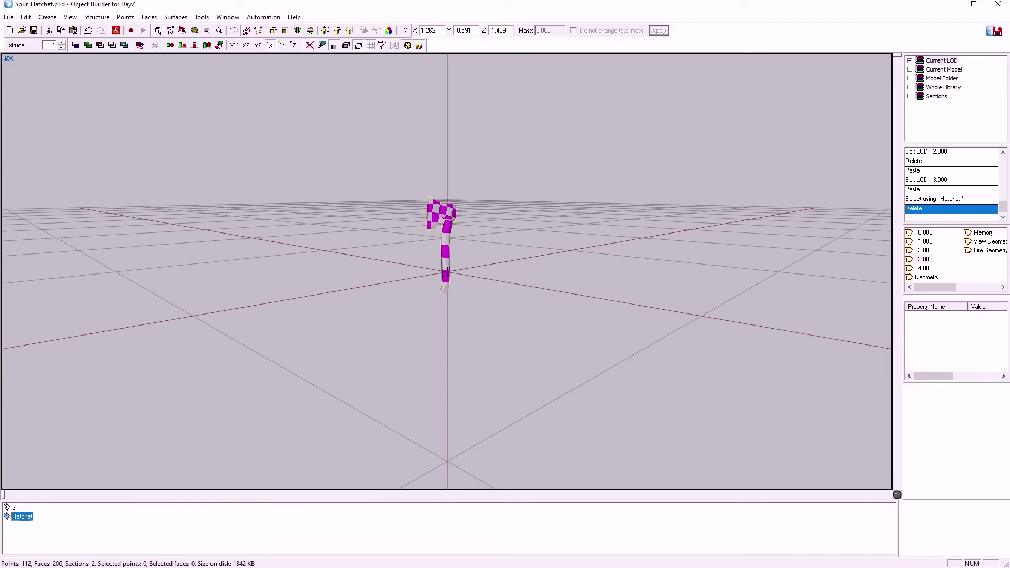
Copy the mesh of selection 4 from the imported model and replace the existing mesh in LOD 4.000 of Spur_Hatchet.p3d with it
key("alt+Tab")
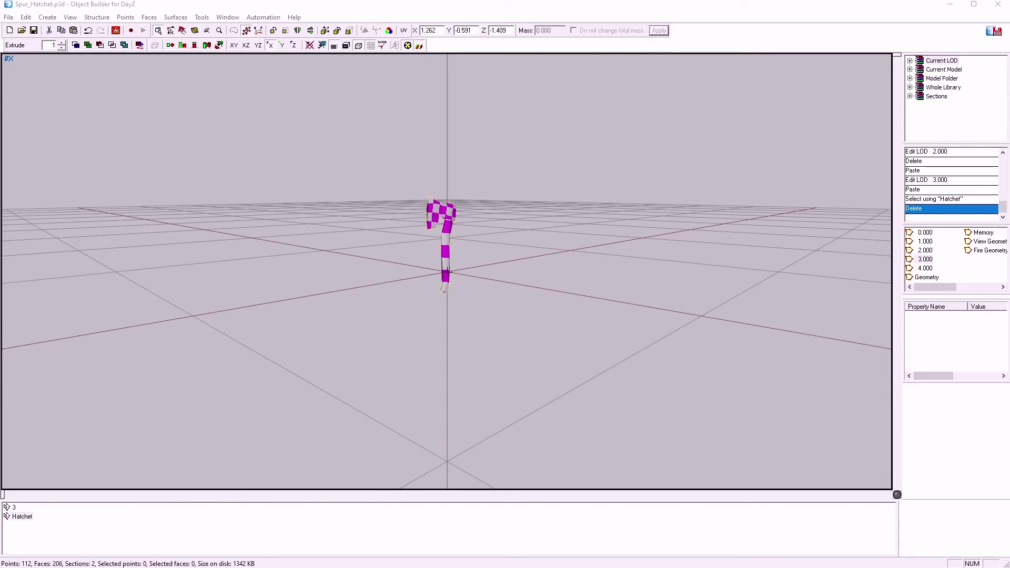
key("alt+Tab")
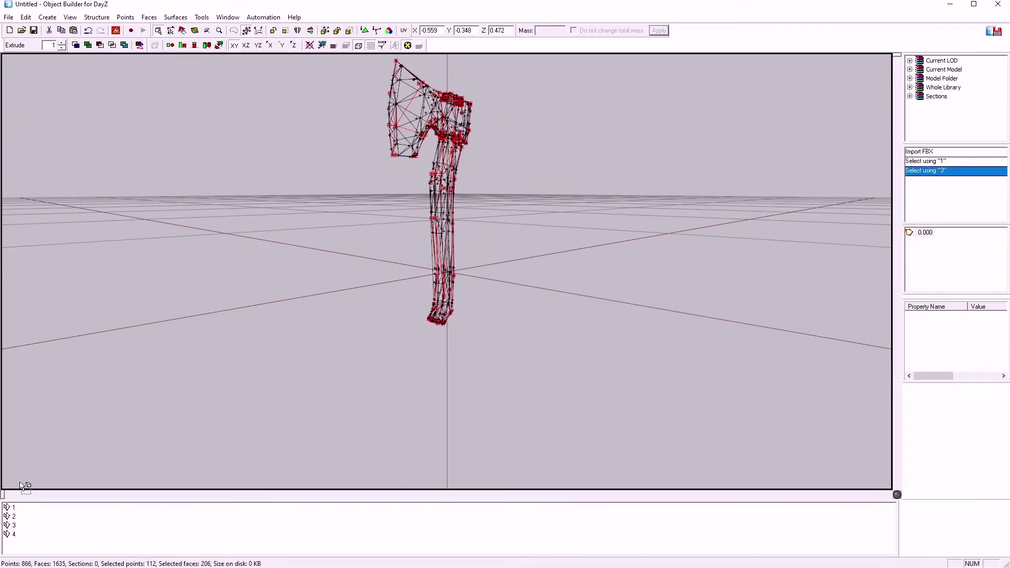
left_click(13, 533)
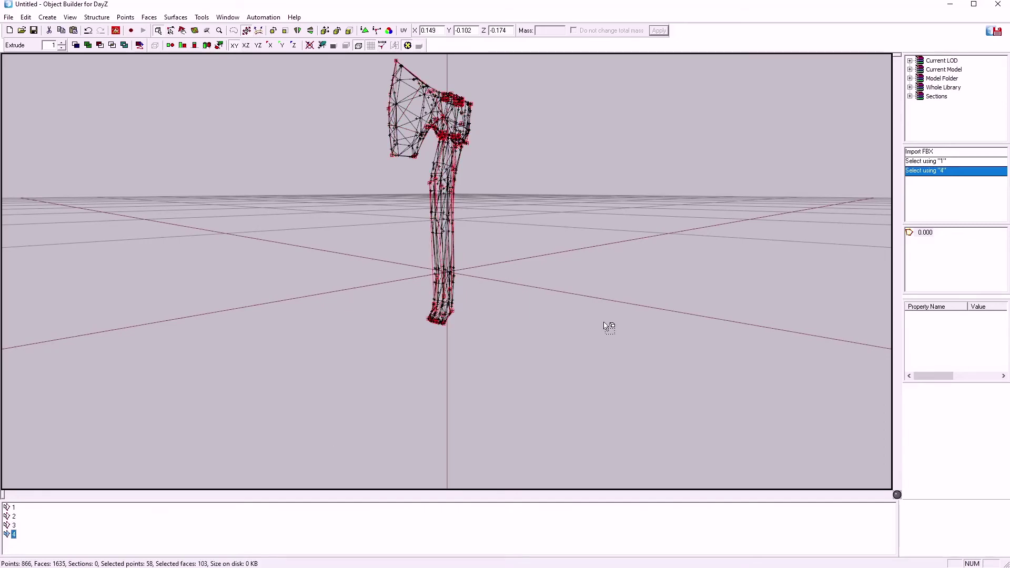
left_click(950, 4)
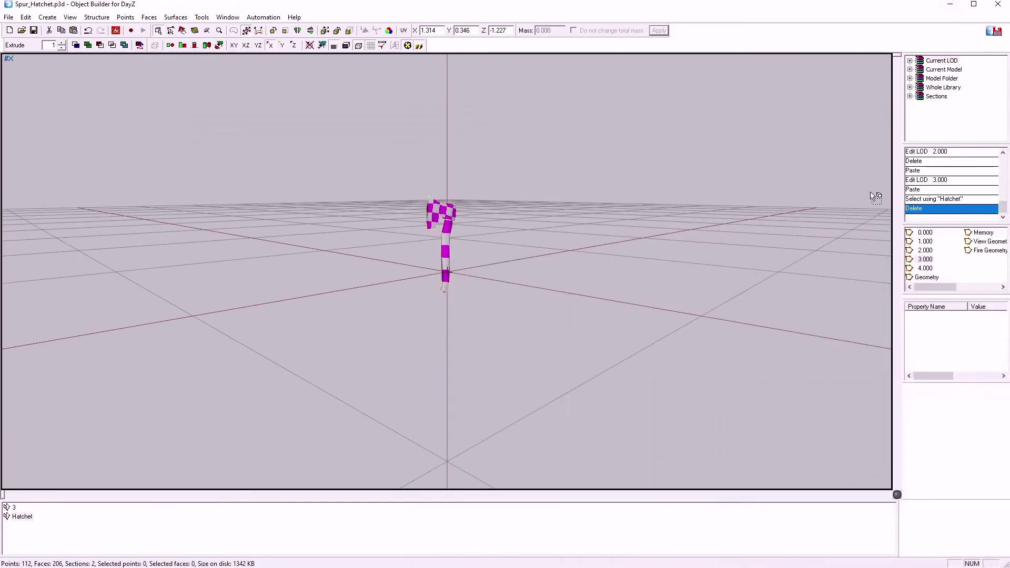
left_click(923, 268)
left_click(20, 508)
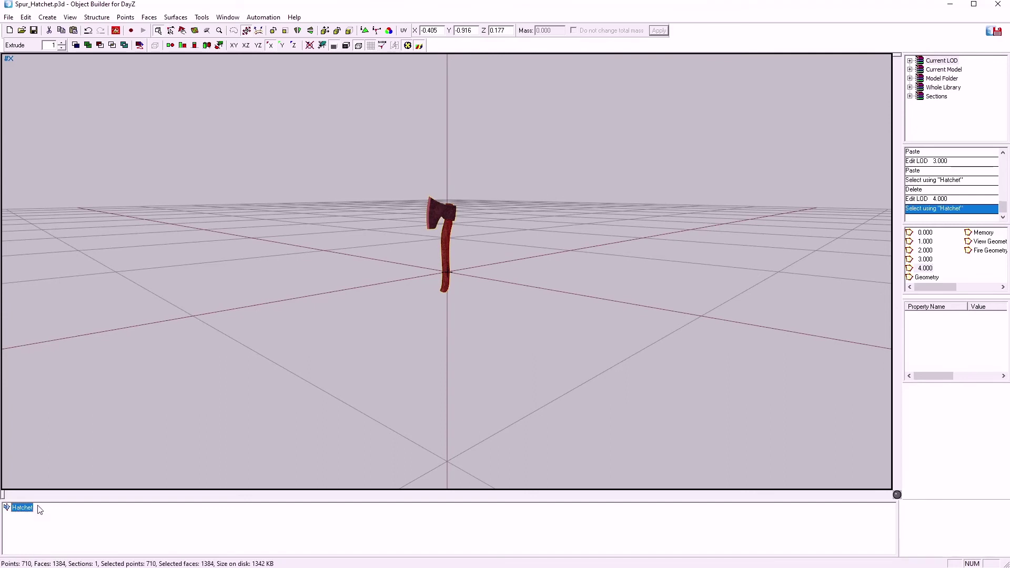
key("Delete")
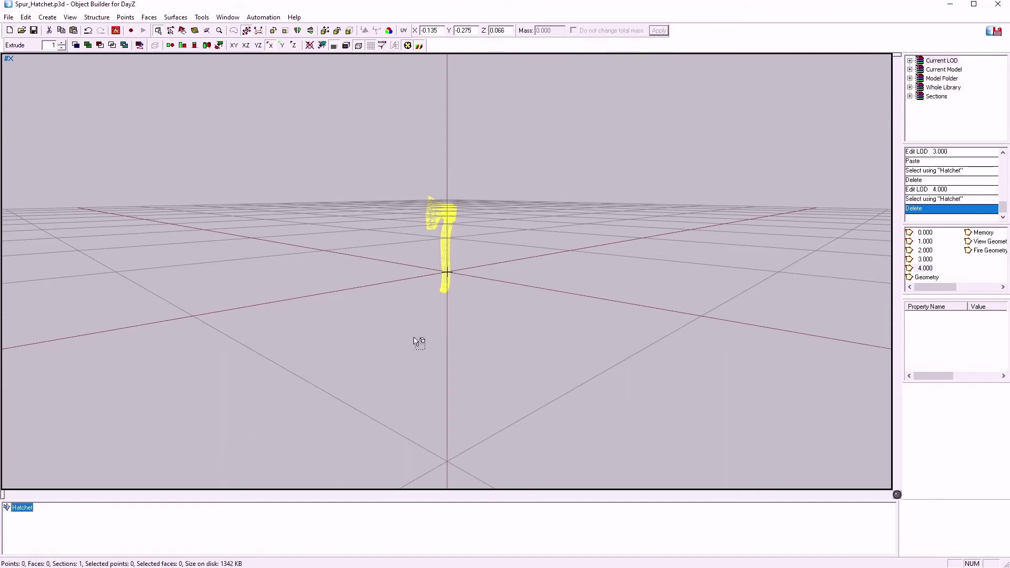
key("ctrl+v")
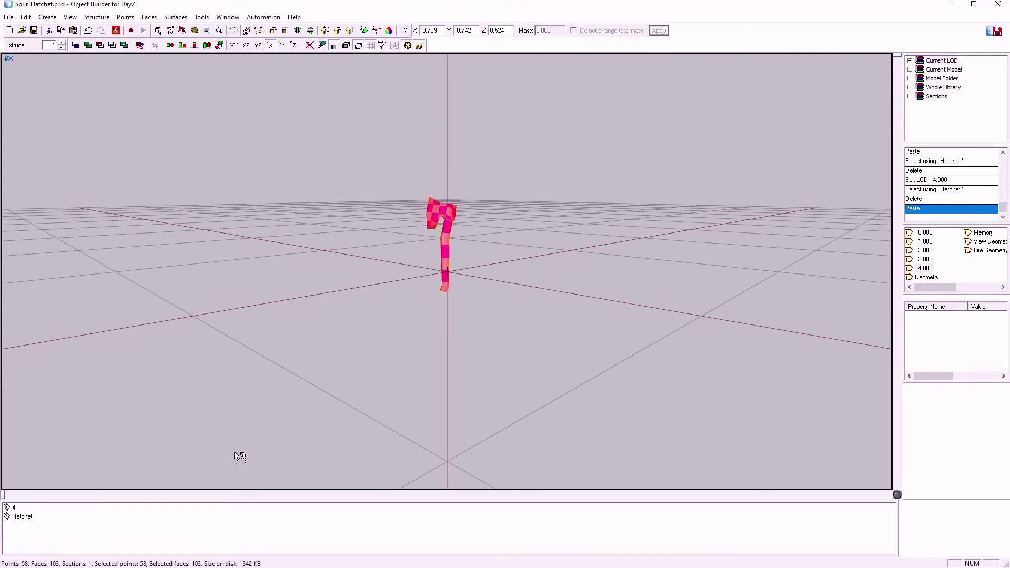
Redefine the Hatchet named selection with the pasted mesh in LOD 4.000 and delete the named selection 4
right_click(16, 519)
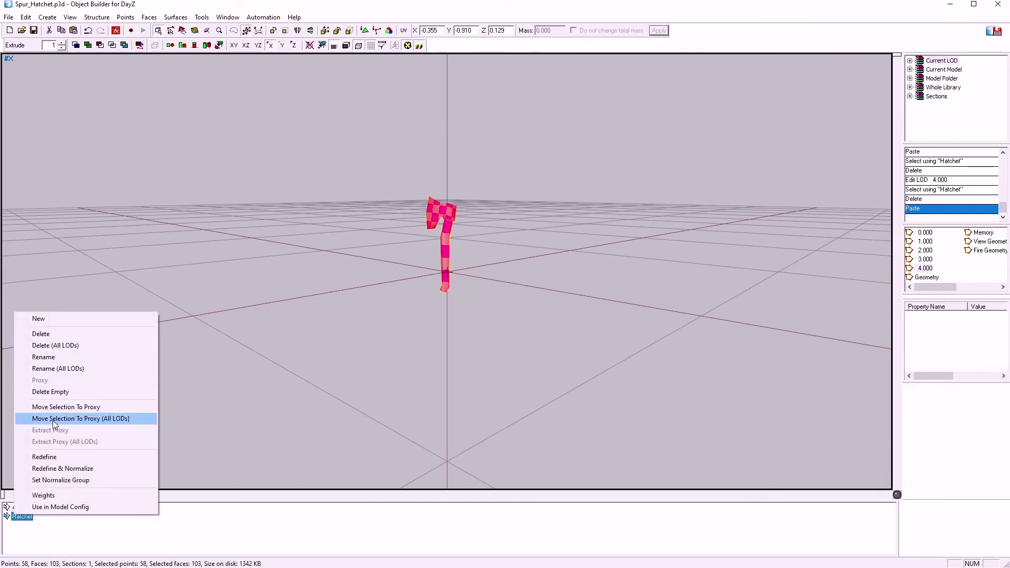
left_click(54, 460)
left_click(13, 508)
right_click(13, 508)
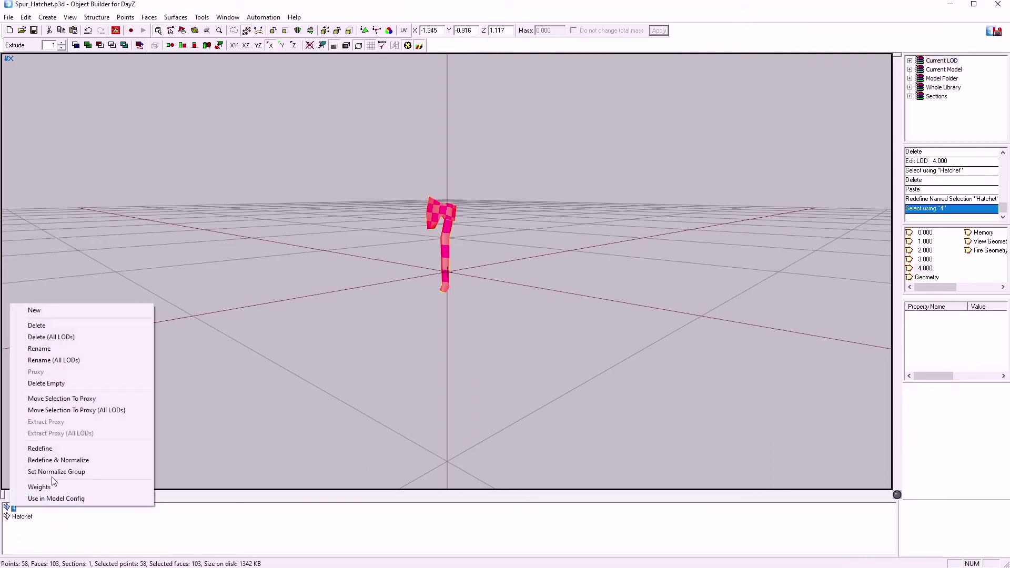
left_click(47, 326)
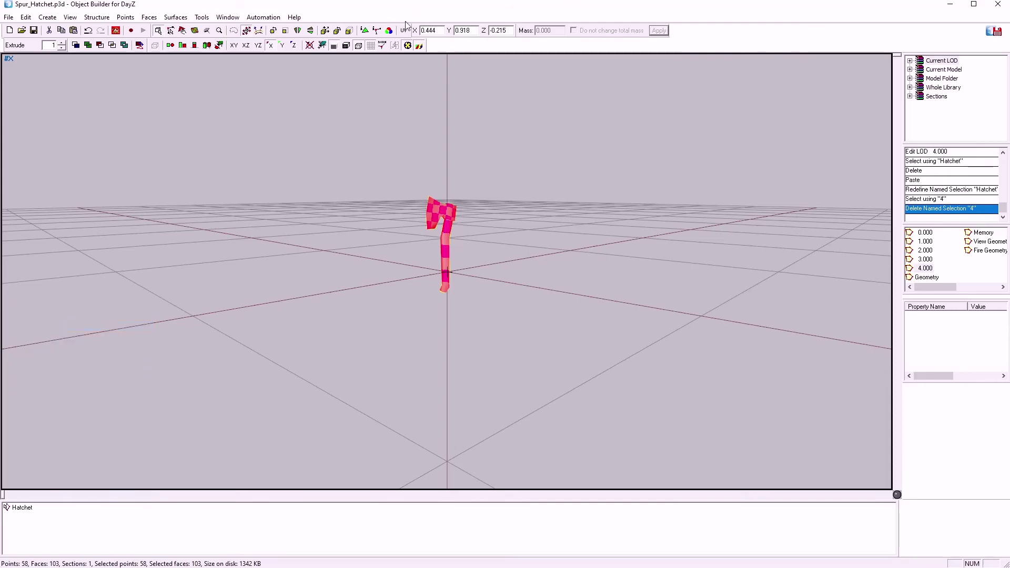
Set the texture of the selected LOD 4.000 faces to Spur_Hatchet_co.tga from the Spur_Hatchet\data folder on drive P
left_click(367, 32)
left_click(612, 333)
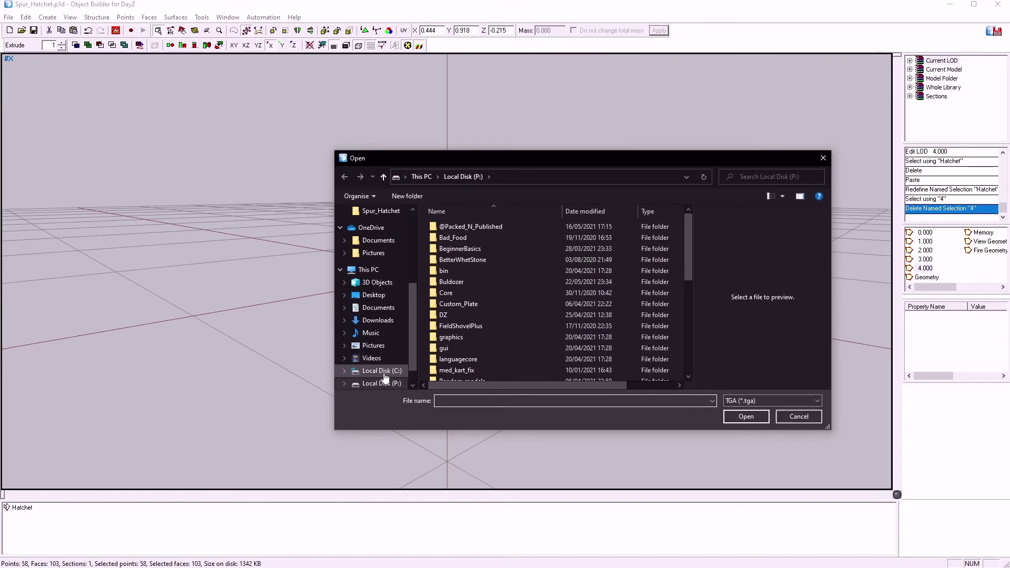
scroll(456, 321, "down", 7)
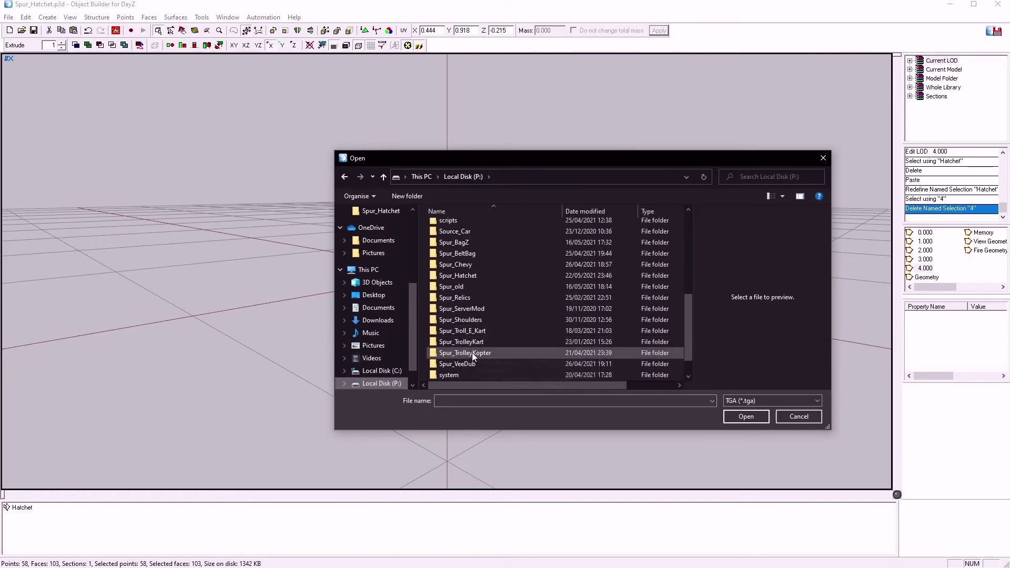
double_click(454, 276)
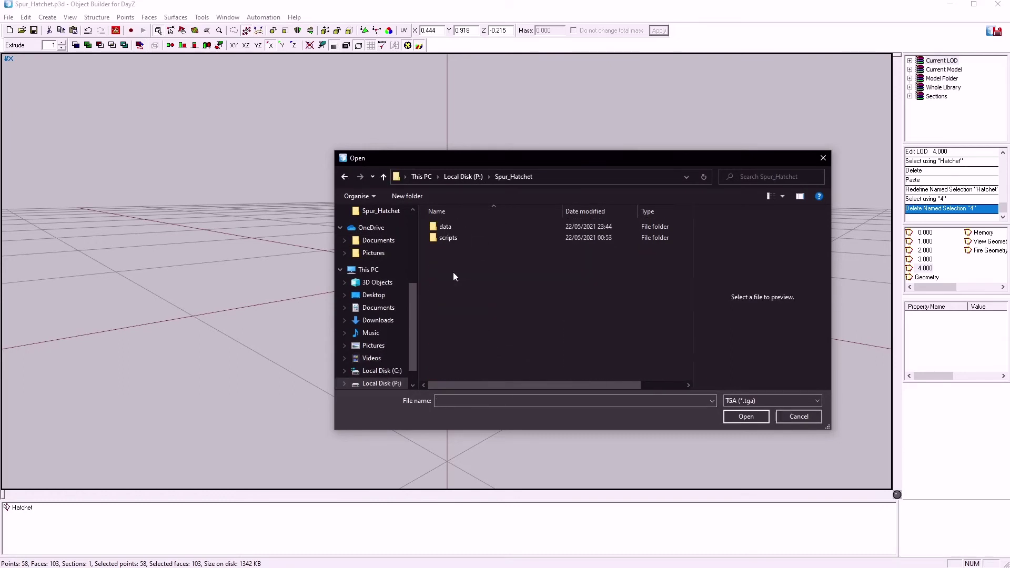
double_click(442, 228)
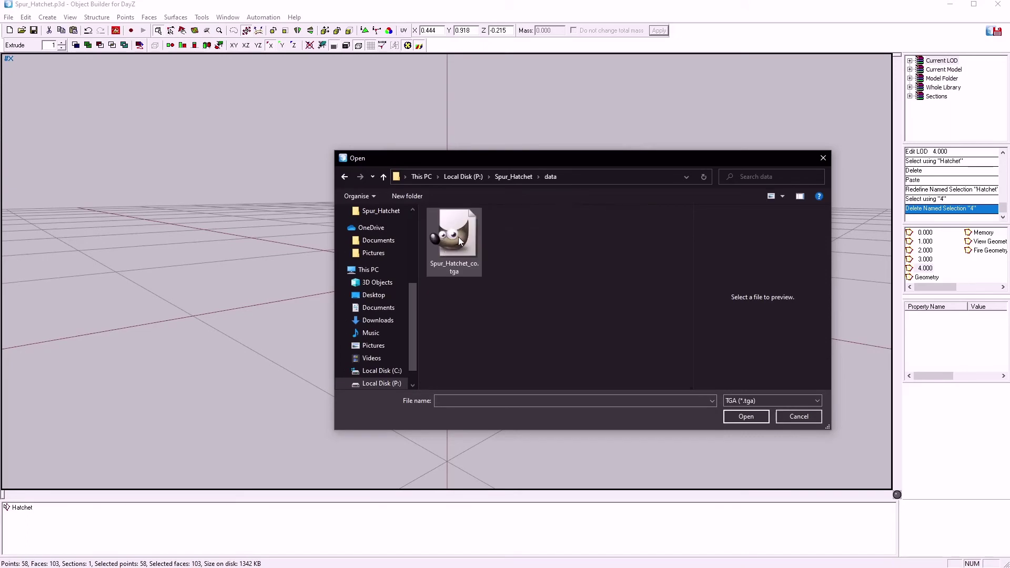
left_click(458, 241)
left_click(730, 417)
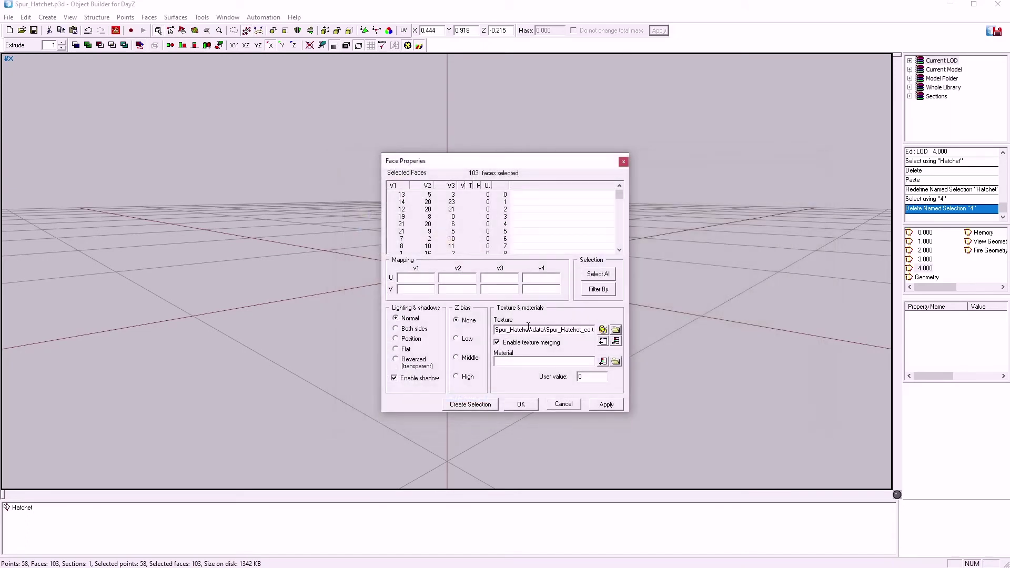
Set the LOD 4.000 faces' material to Spur_Hatchet.rvmat and apply the face properties
left_click(615, 361)
left_click(454, 240)
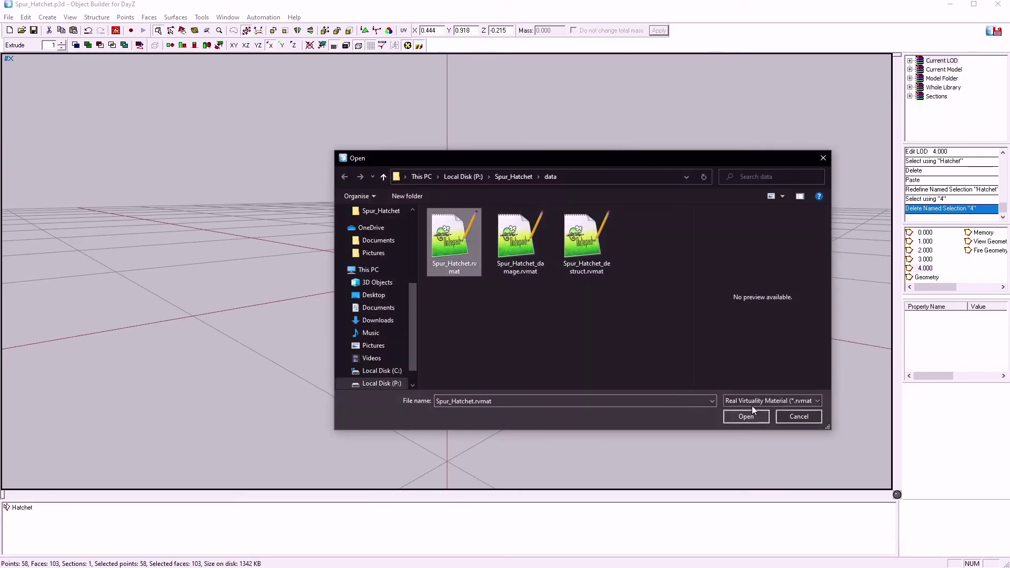
left_click(743, 419)
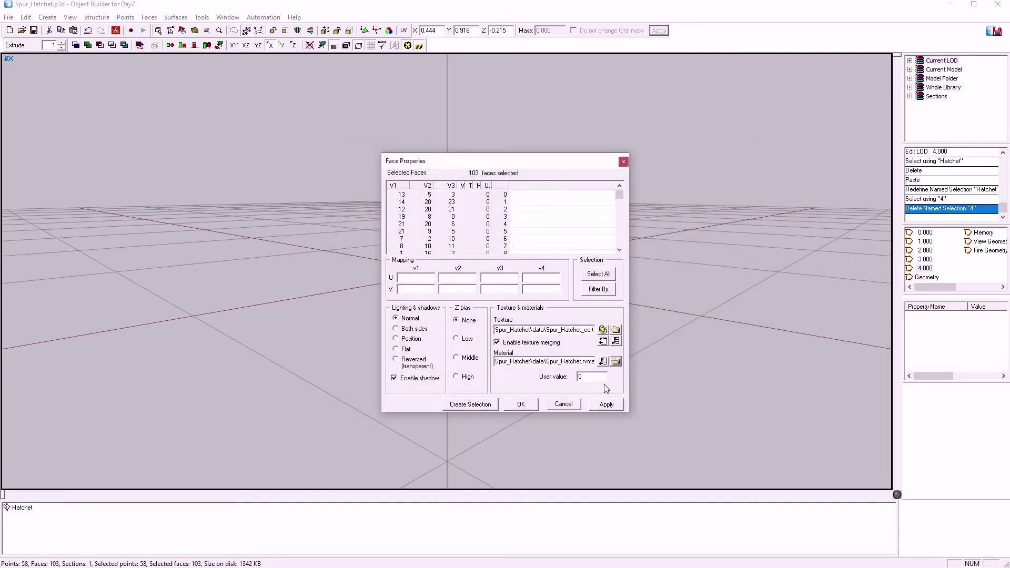
left_click(606, 403)
left_click(520, 404)
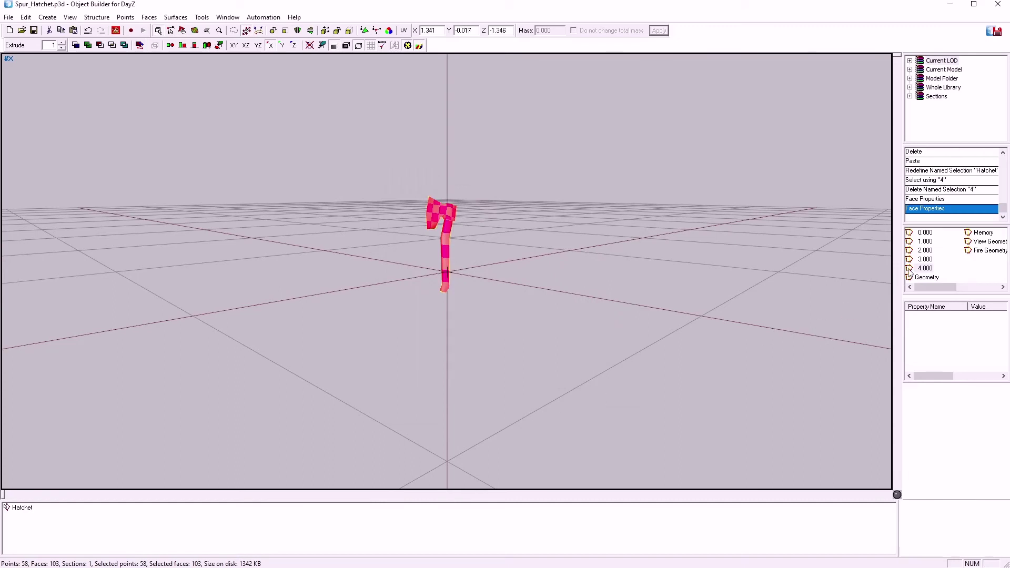
In LOD 3.000, redefine the Hatchet named selection with the pasted mesh and delete the named selection 3
left_click(921, 259)
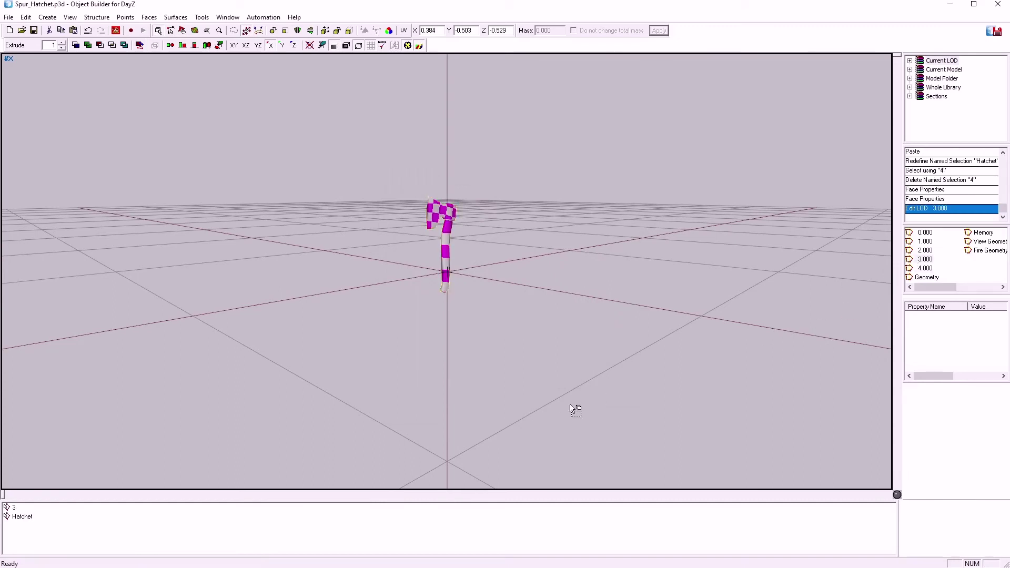
left_click(23, 518)
right_click(17, 517)
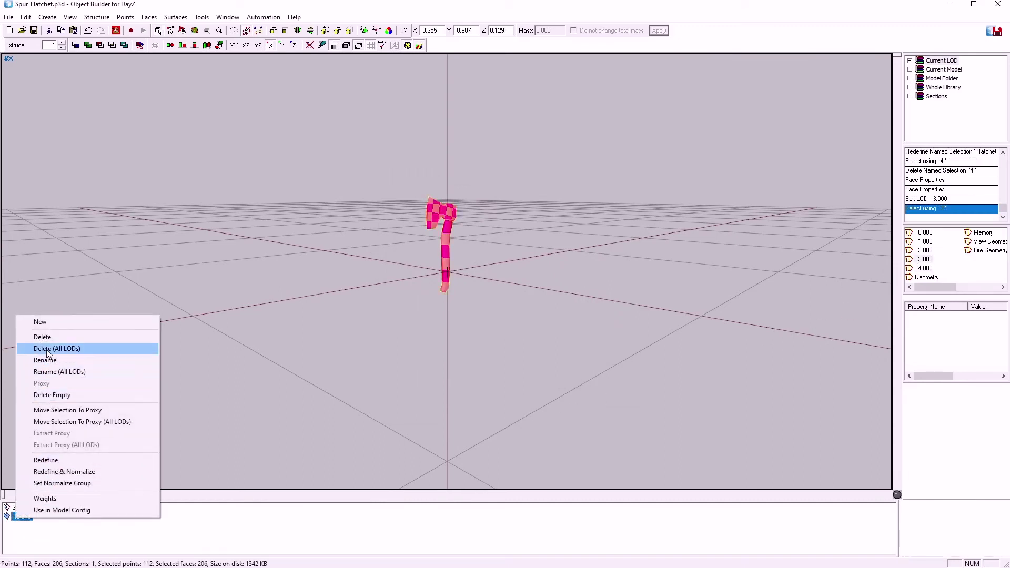
left_click(45, 460)
left_click(15, 507)
right_click(12, 506)
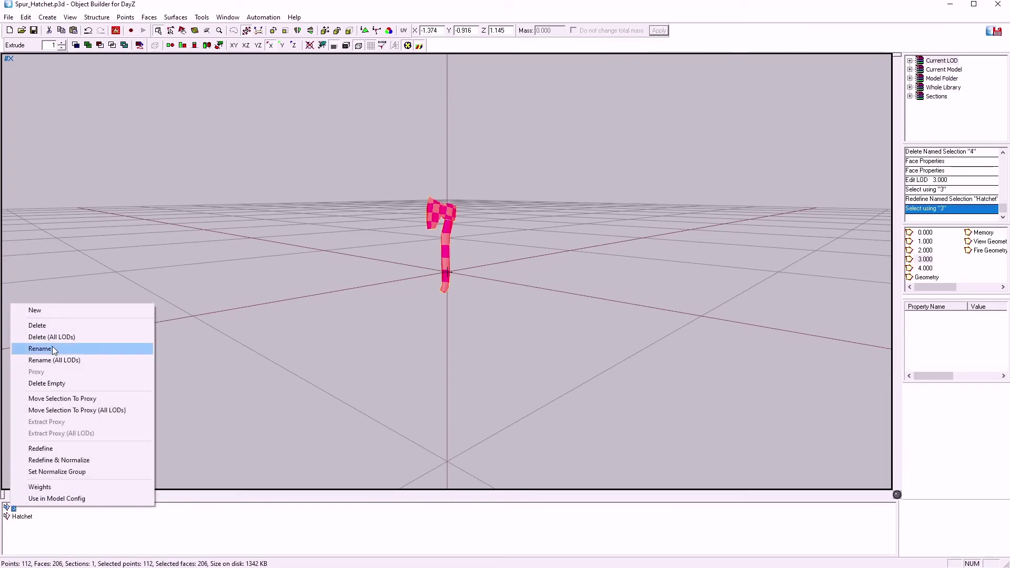
left_click(38, 325)
Assign the texture Spur_Hatchet_co.tga and the material Spur_Hatchet.rvmat to the selected faces of LOD 3.000
left_click(371, 45)
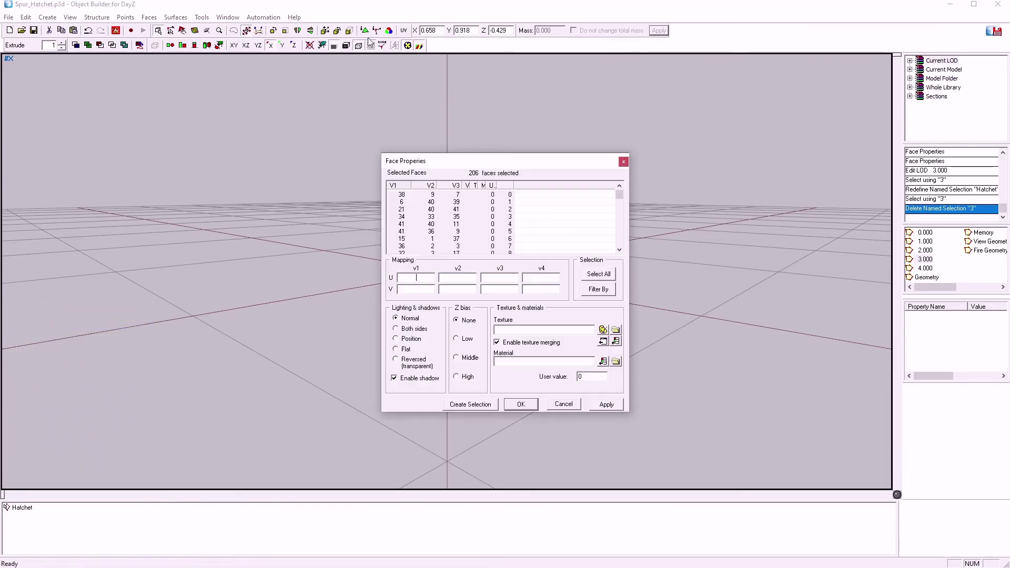
left_click(615, 329)
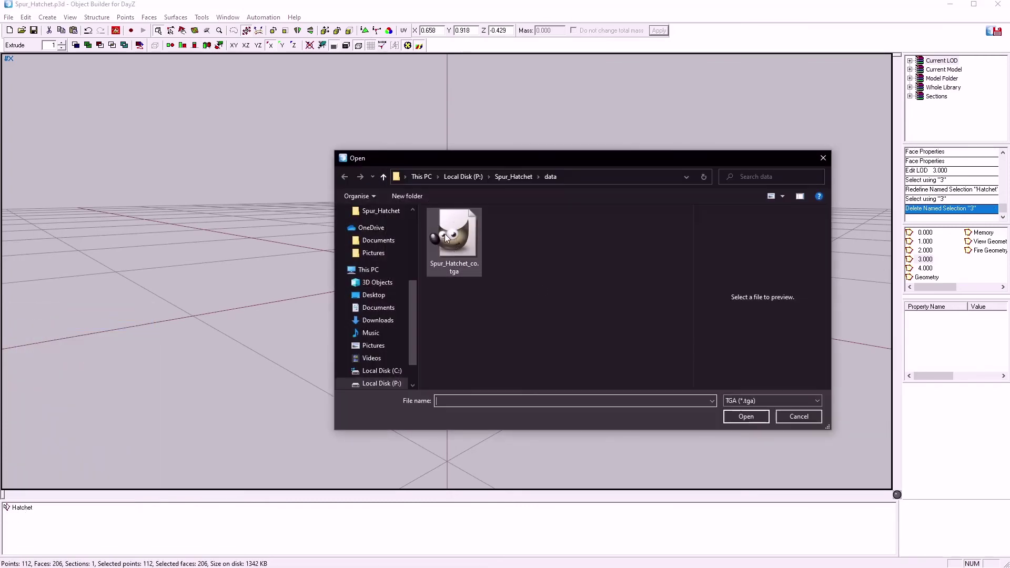
left_click(452, 239)
left_click(744, 419)
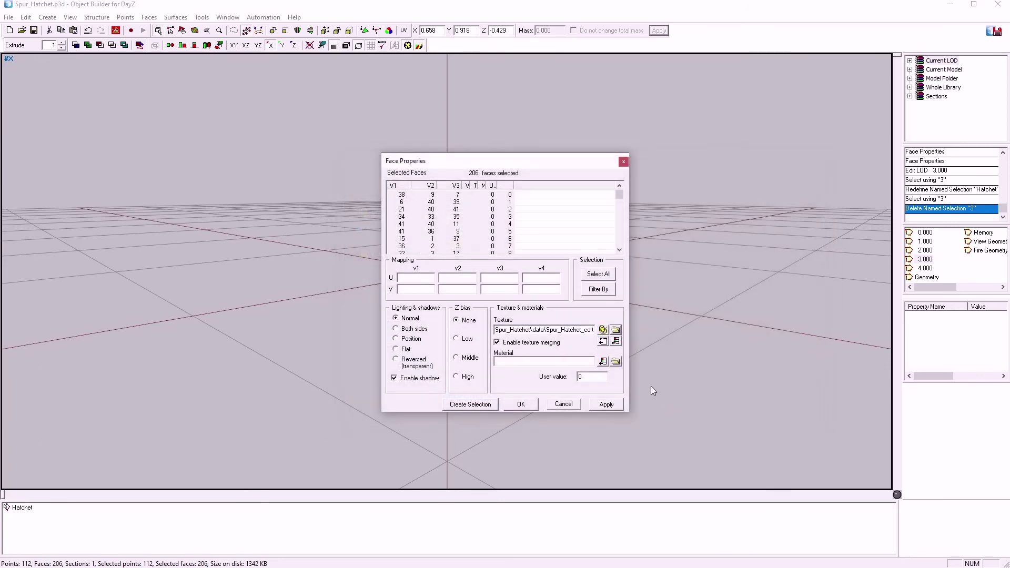
left_click(616, 364)
left_click(464, 243)
left_click(745, 418)
left_click(605, 403)
left_click(520, 405)
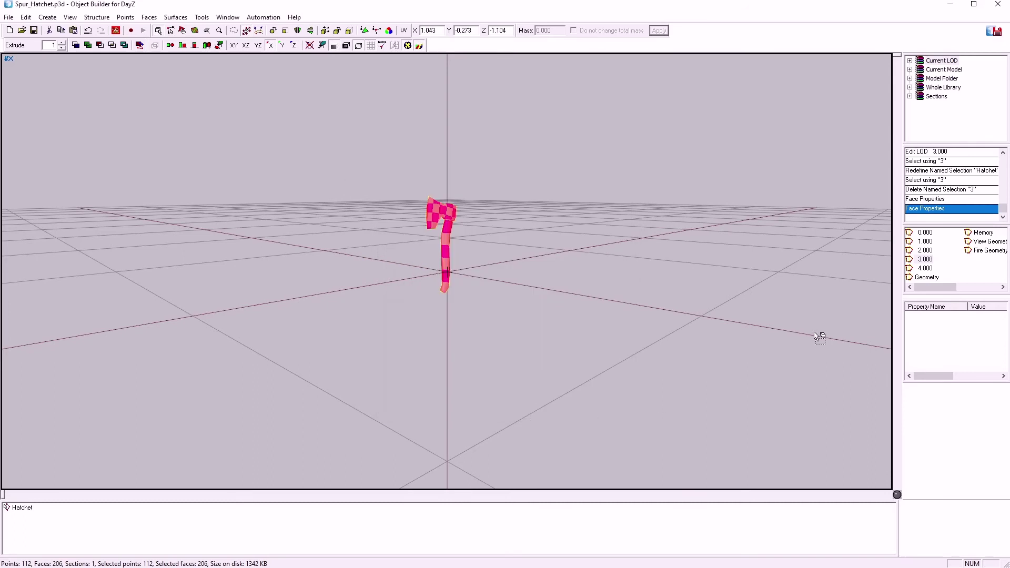
In LOD 2.000, redefine the Hatchet named selection with the mesh of selection 2 and delete the named selection 2
left_click(925, 250)
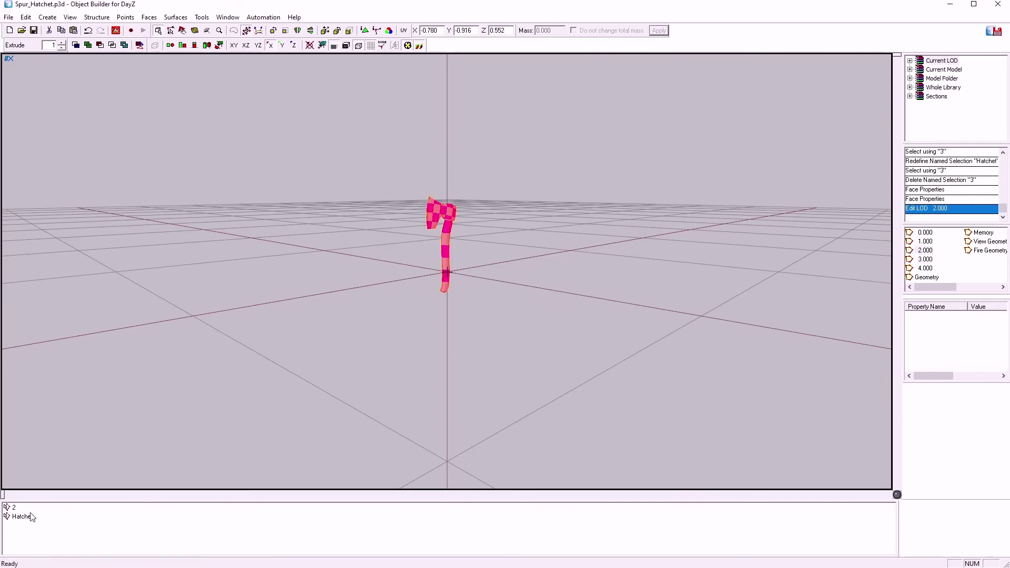
left_click(16, 517)
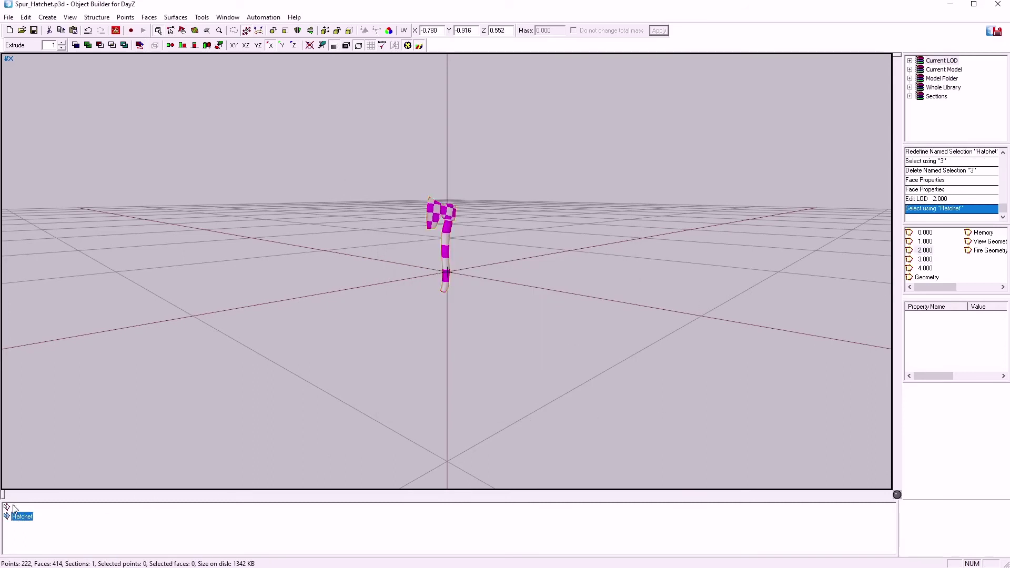
left_click(14, 507)
right_click(19, 513)
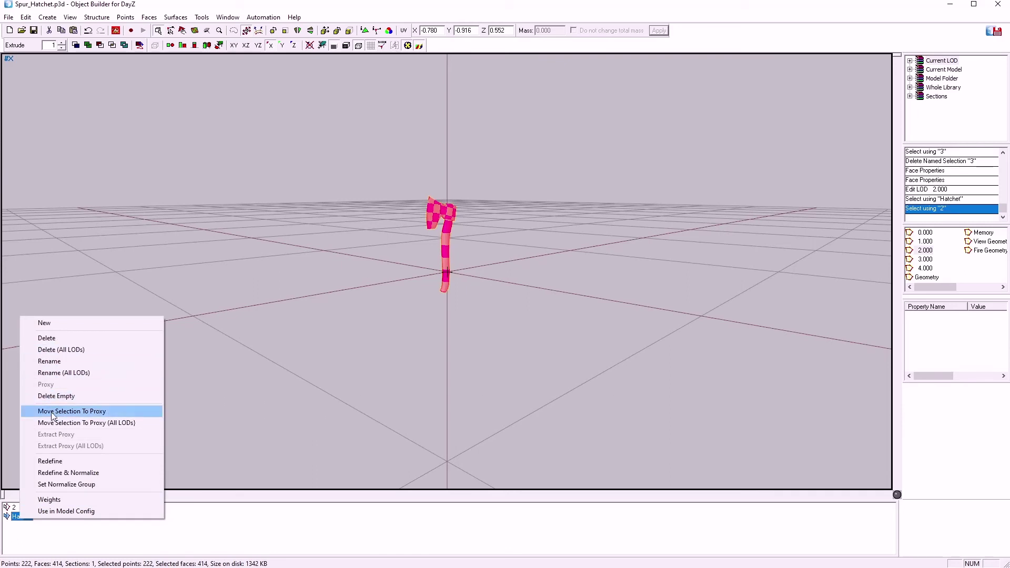
left_click(50, 461)
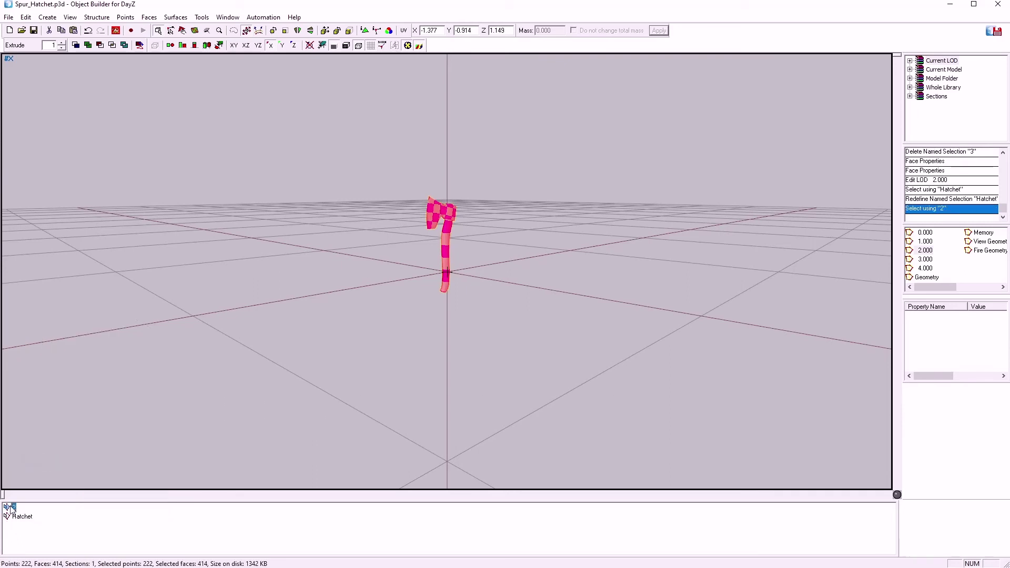
right_click(12, 508)
left_click(45, 322)
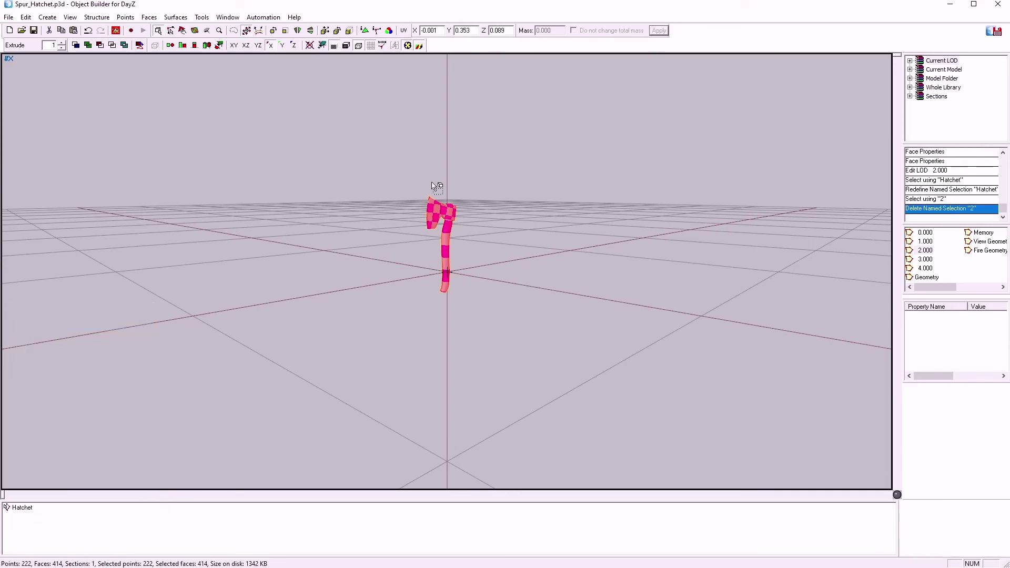
Assign the texture Spur_Hatchet_co.tga and the material Spur_Hatchet.rvmat to the selected faces of LOD 2.000
left_click(365, 31)
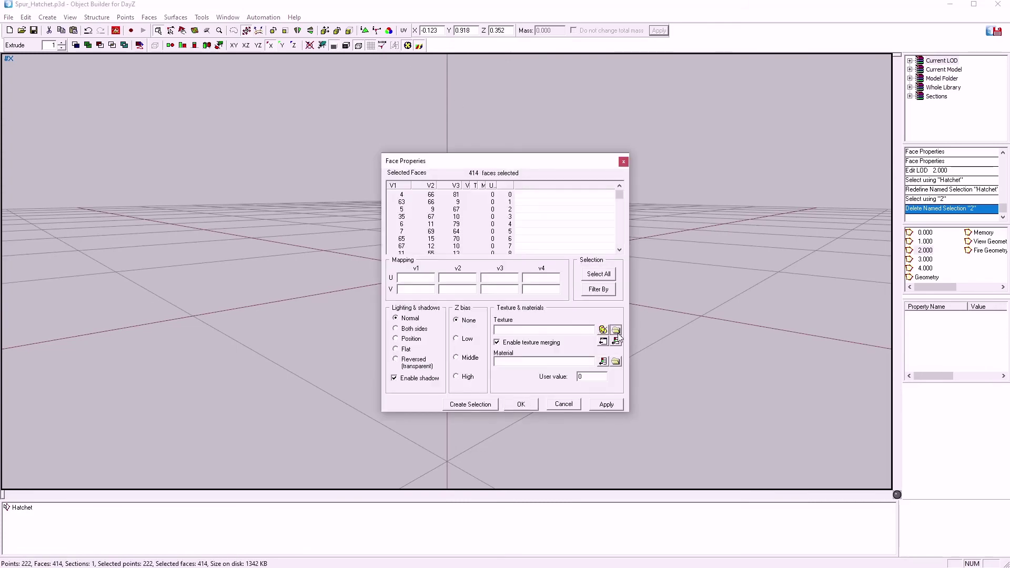
left_click(616, 331)
left_click(398, 233)
left_click(746, 421)
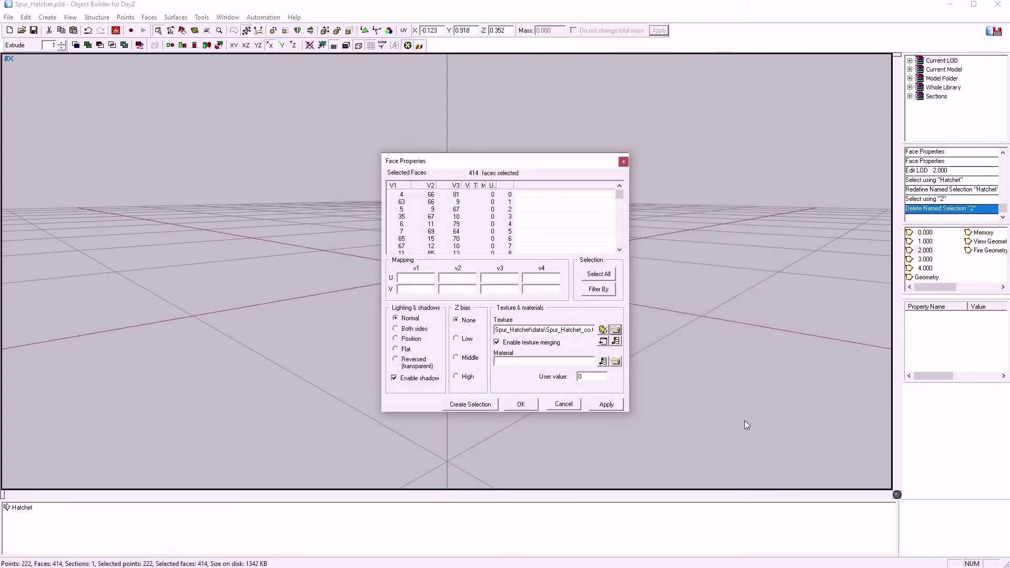
left_click(615, 361)
left_click(453, 242)
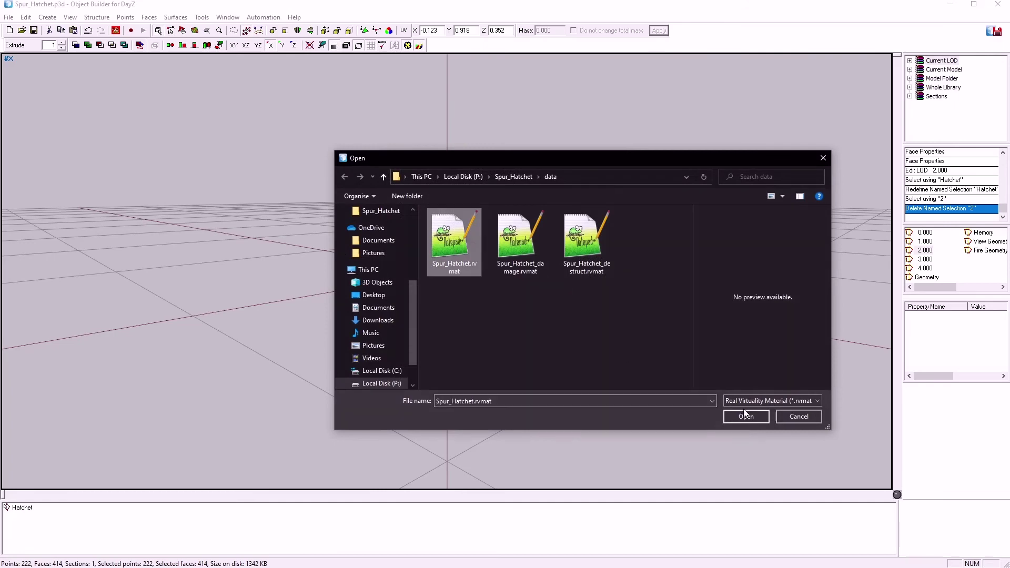
left_click(745, 415)
left_click(605, 405)
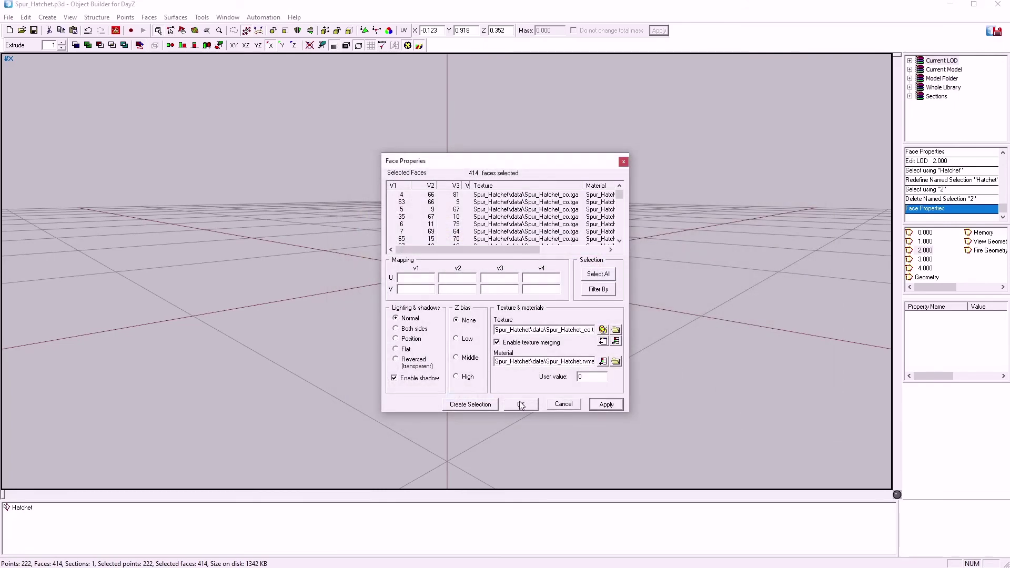
left_click(521, 403)
In LOD 1.000, redefine the Hatchet named selection with the mesh of selection 1 and delete the named selection 1
left_click(915, 241)
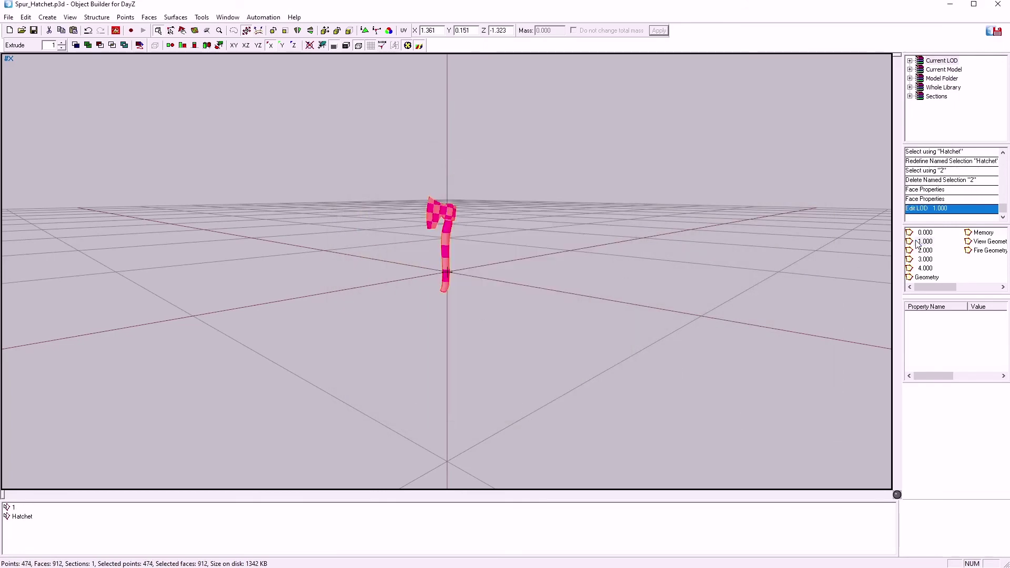
left_click(16, 518)
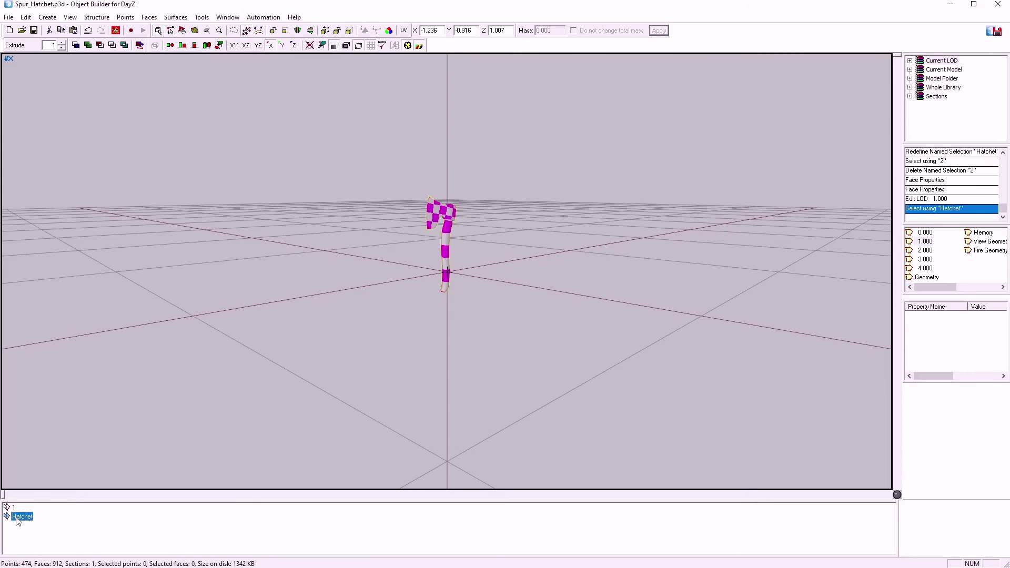
right_click(17, 520)
left_click(17, 534)
left_click(14, 507)
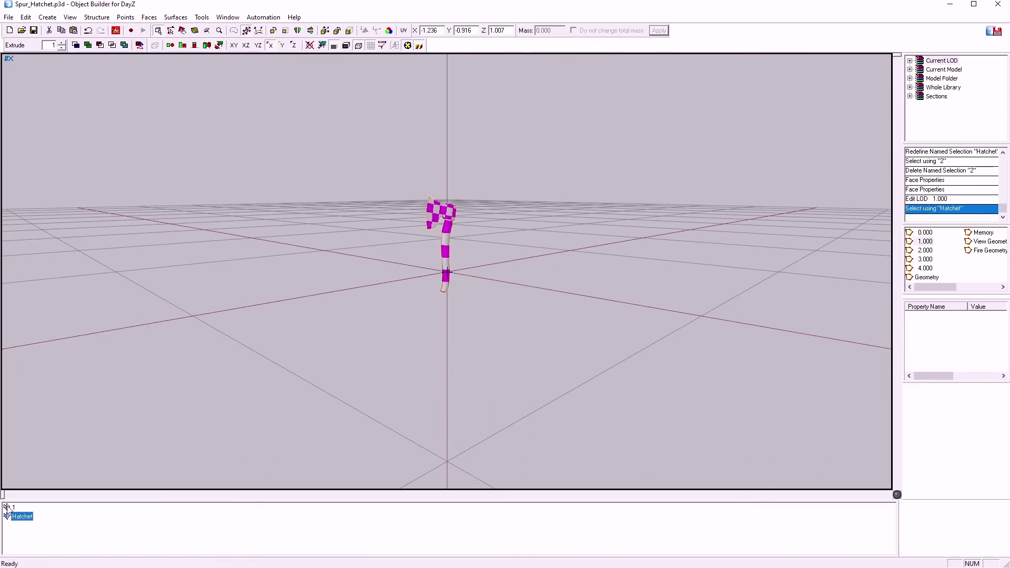
right_click(14, 511)
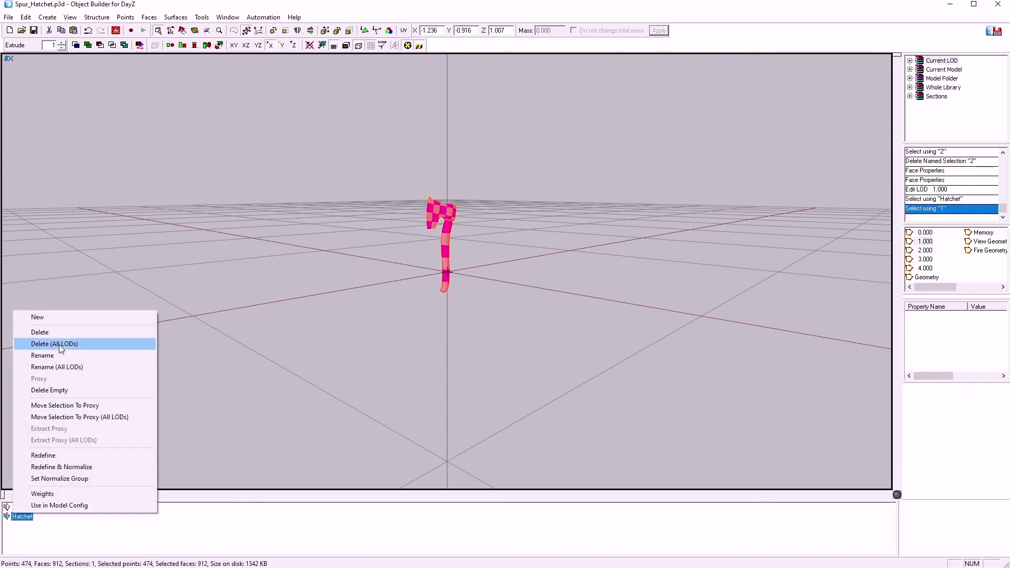
left_click(45, 455)
right_click(14, 508)
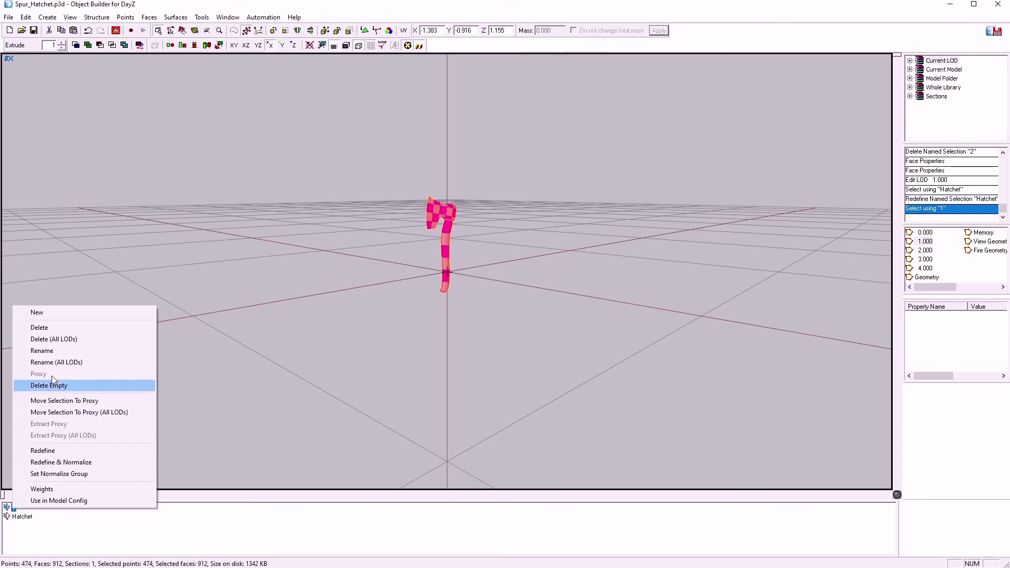
left_click(40, 328)
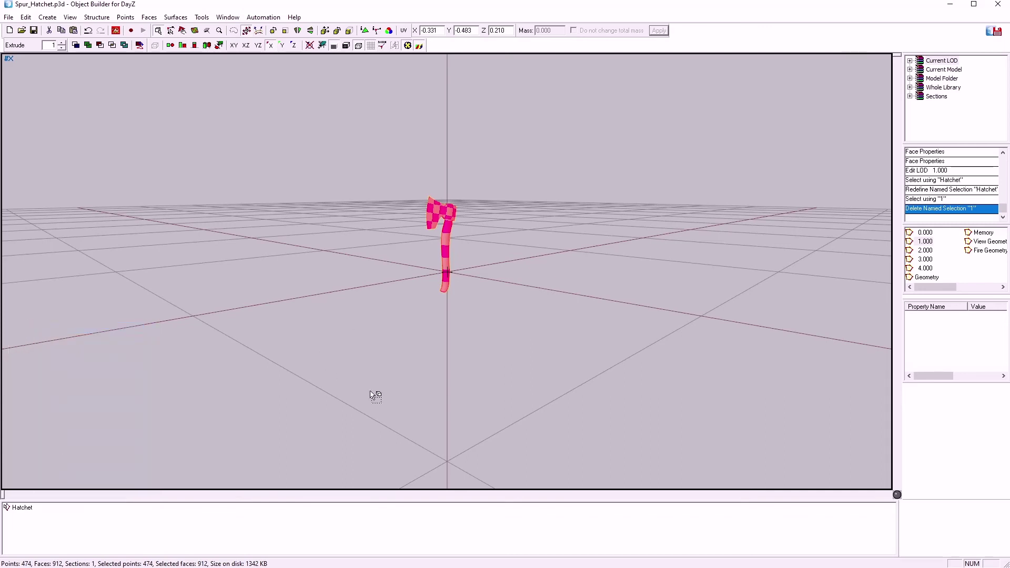
Assign the texture Spur_Hatchet_co.tga and the material Spur_Hatchet.rvmat to the selected faces of LOD 1.000
key("e")
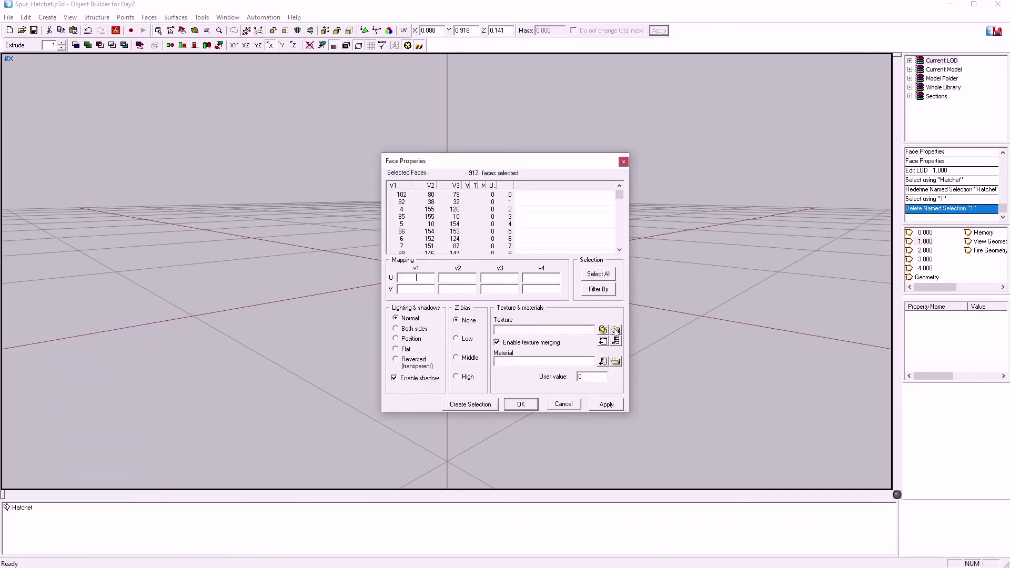
left_click(605, 319)
left_click(452, 245)
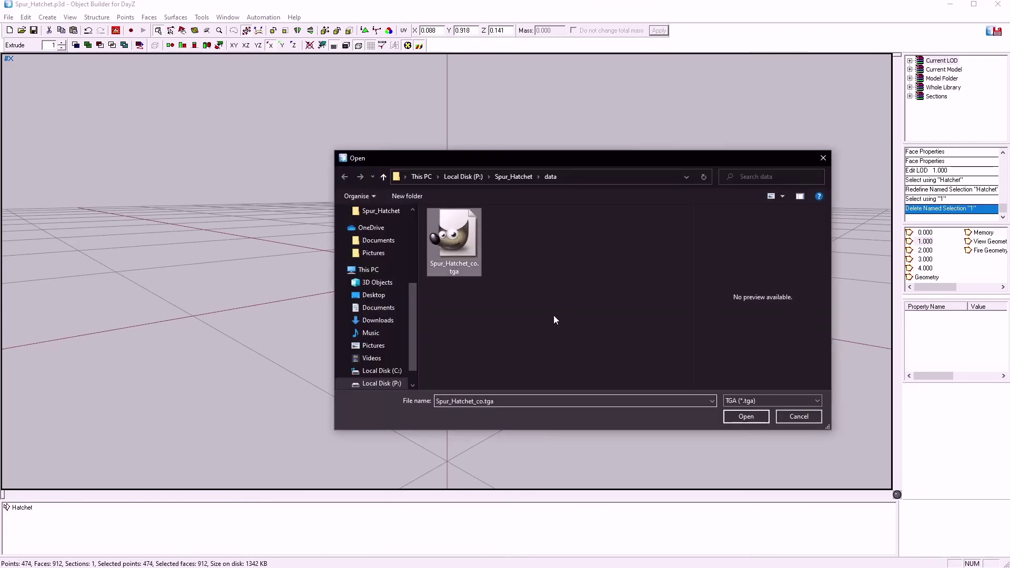
left_click(736, 418)
left_click(616, 361)
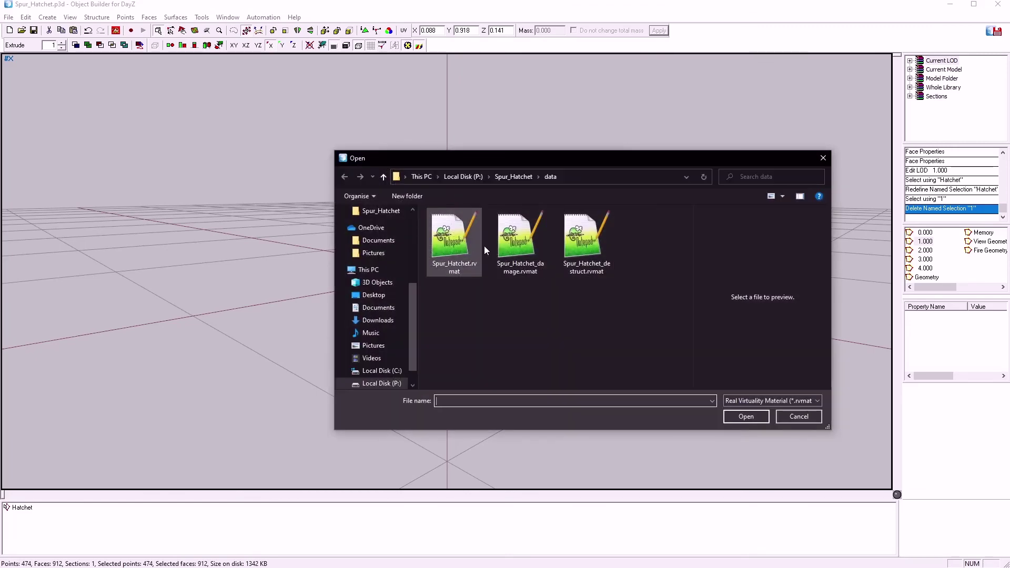
left_click(440, 253)
left_click(735, 417)
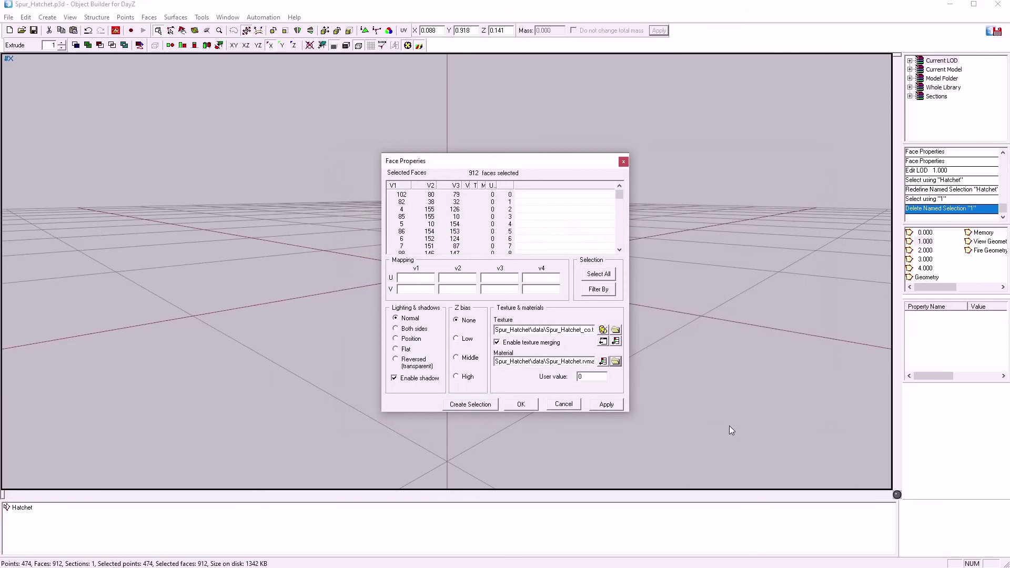
left_click(606, 404)
left_click(520, 404)
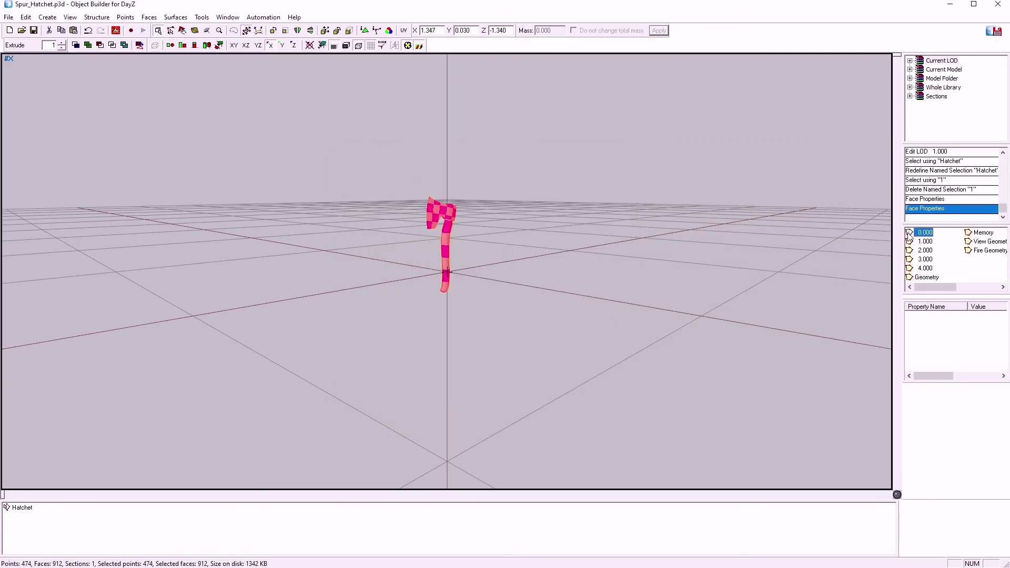
Assign the material Spur_Hatchet.rvmat to all the hatchet faces in LOD 0.000 and clear the selection
key("e")
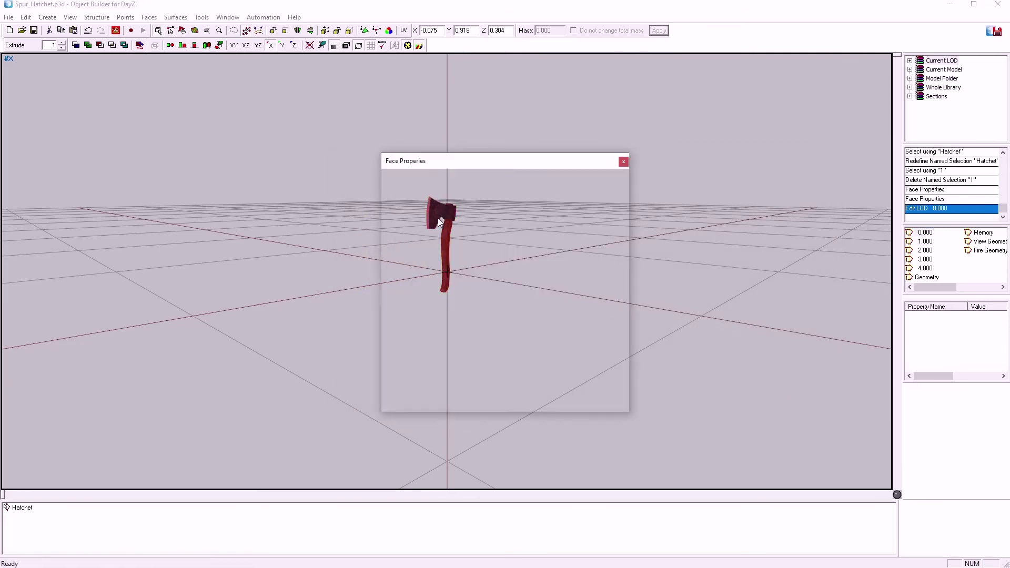
left_click(615, 362)
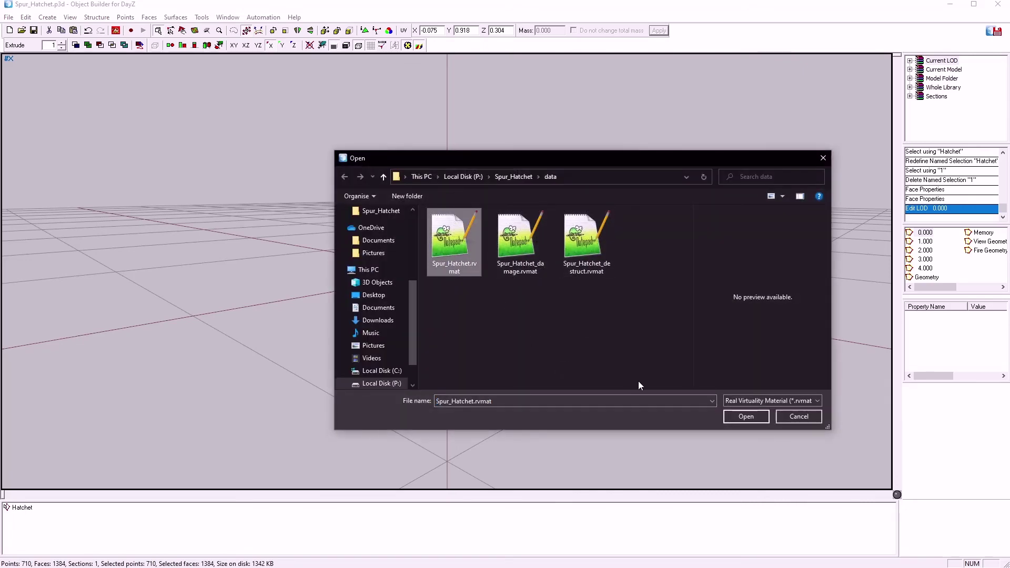
left_click(736, 416)
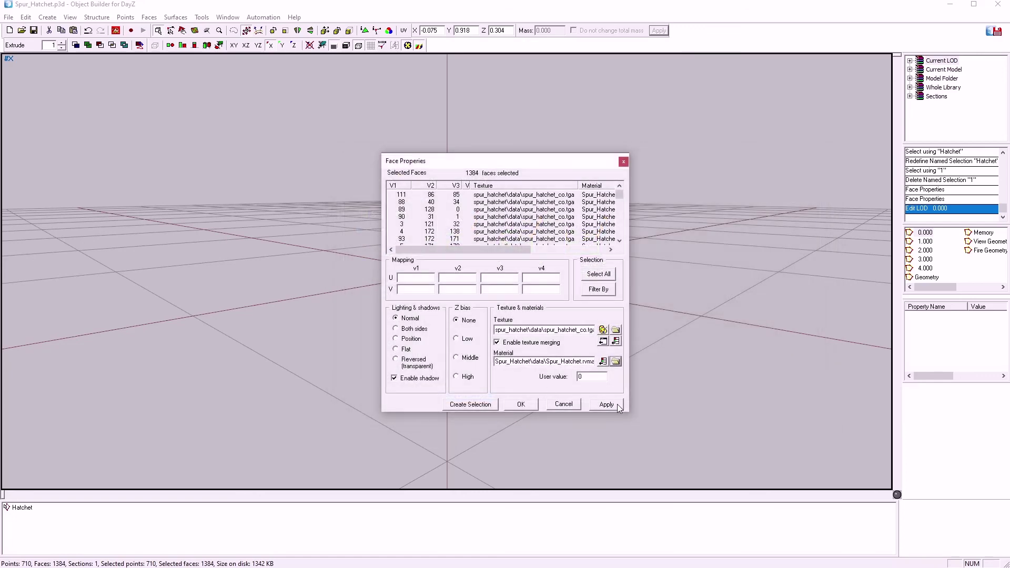
left_click(616, 407)
left_click(519, 405)
left_click(557, 436)
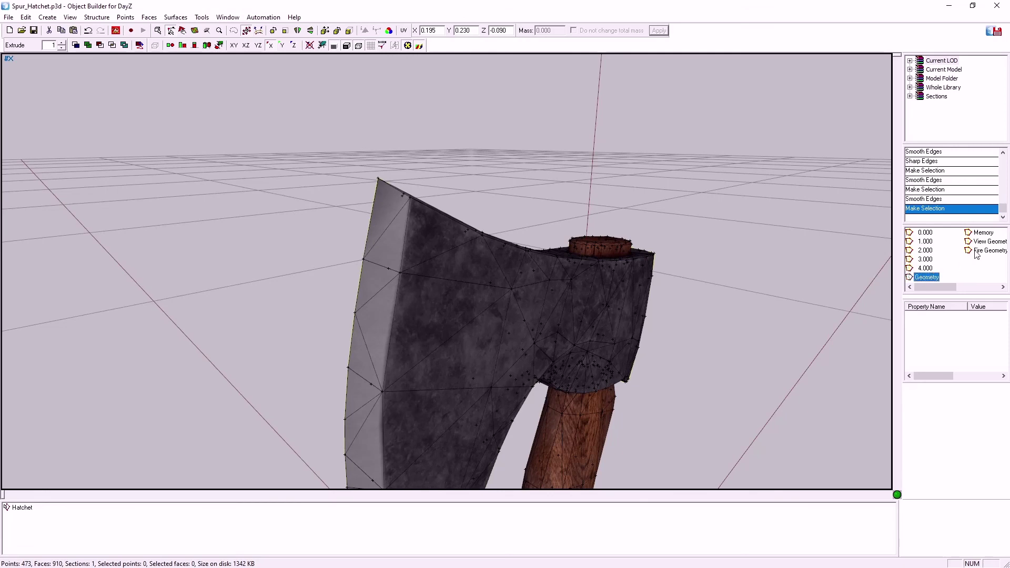
Go through the LOD list and save the Spur_Hatchet.p3d model
left_click(980, 233)
left_click(925, 242)
left_click(921, 260)
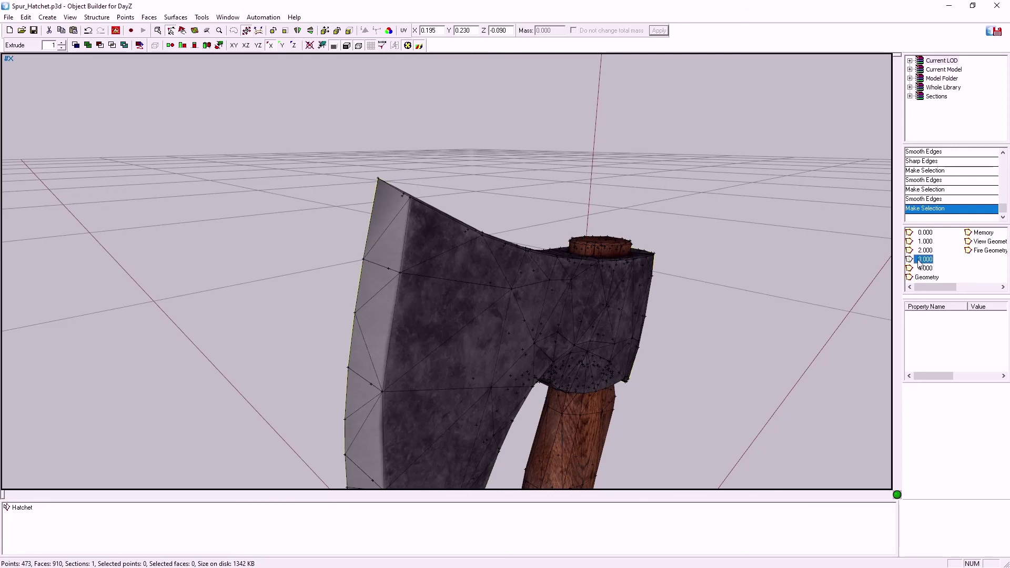
key("Up")
key("Up")
left_click(34, 31)
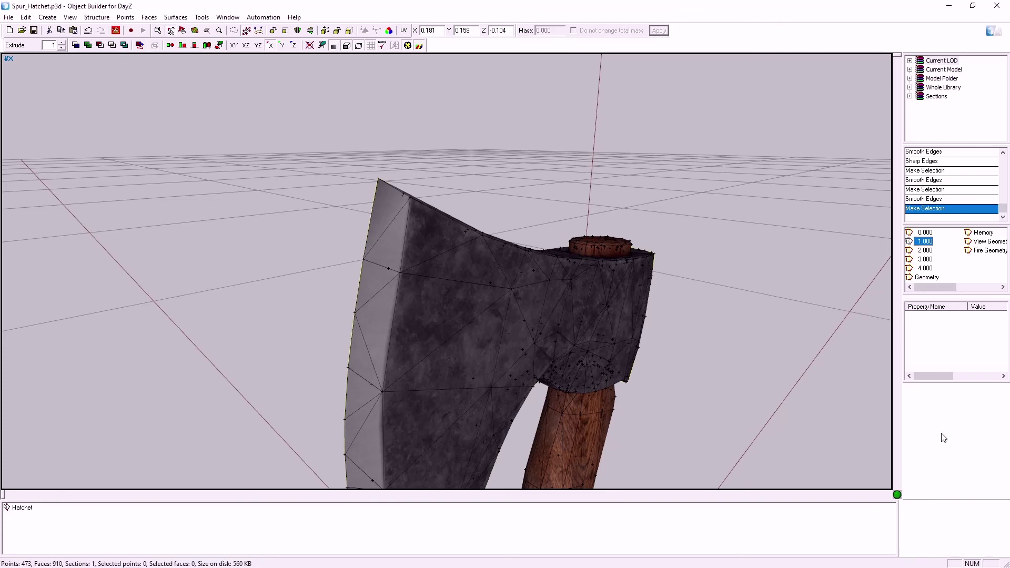
Switch to Notepad++ and bring up the empty model.cfg file
key("alt+Tab")
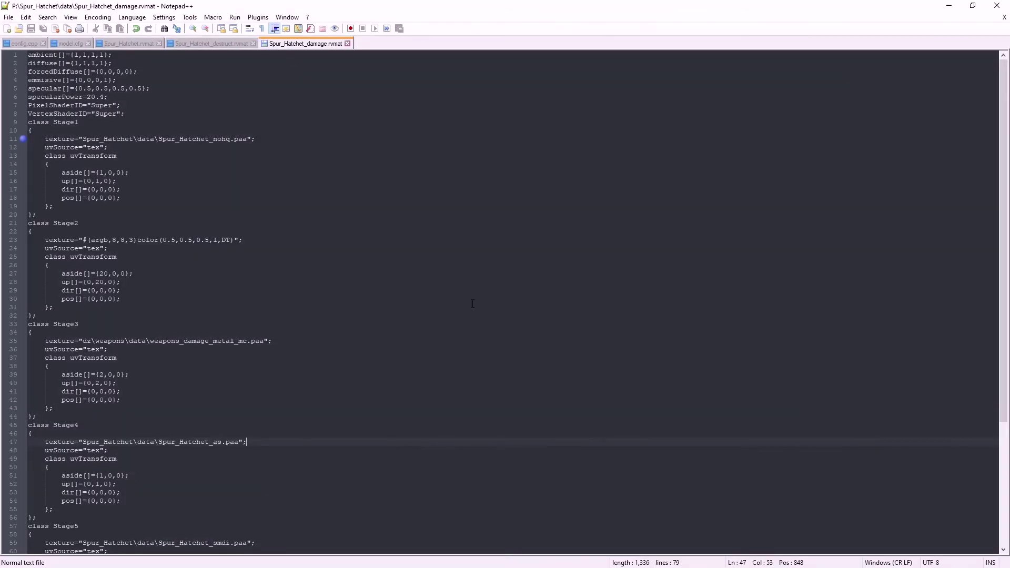
left_click(23, 43)
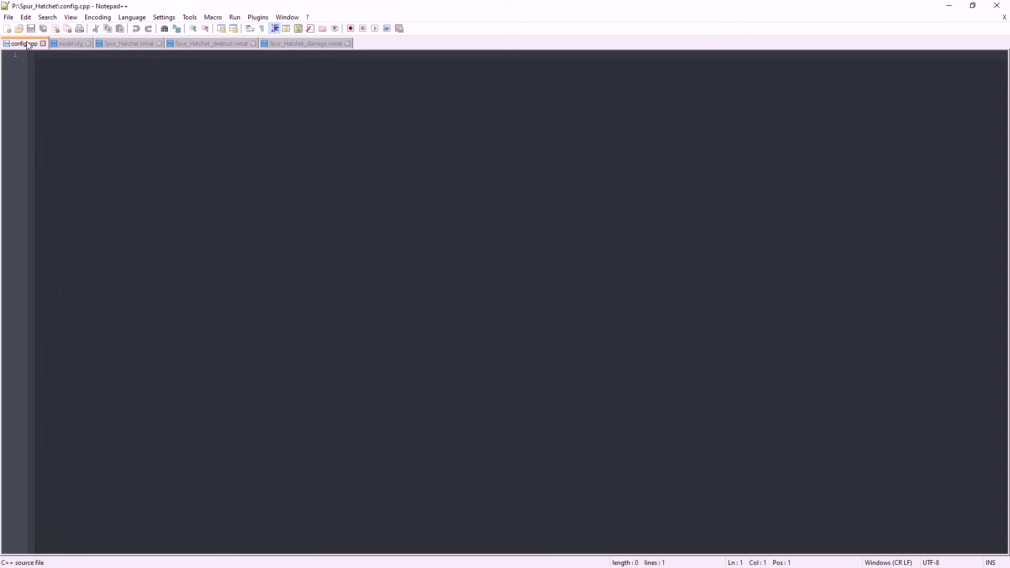
left_click(62, 43)
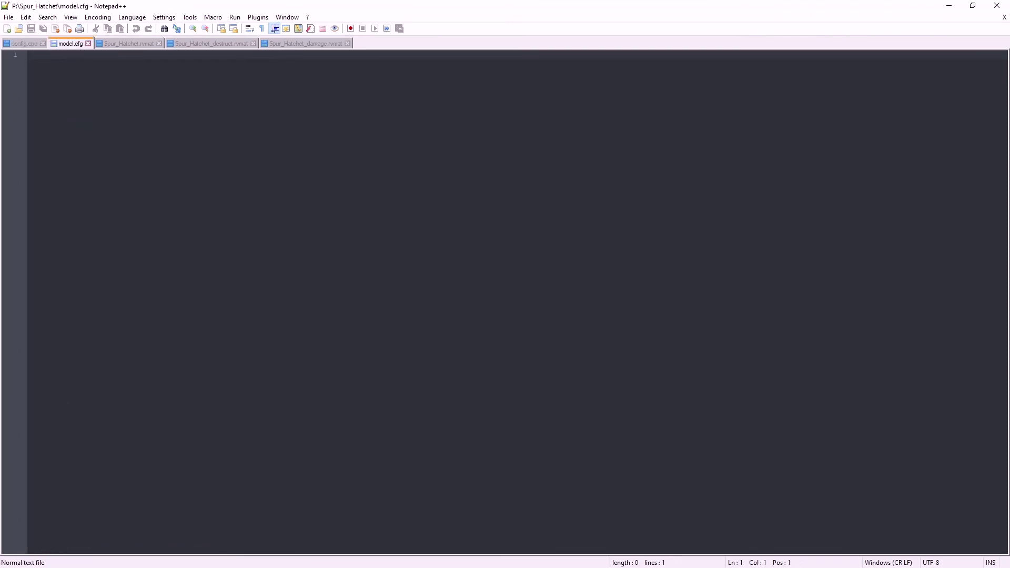